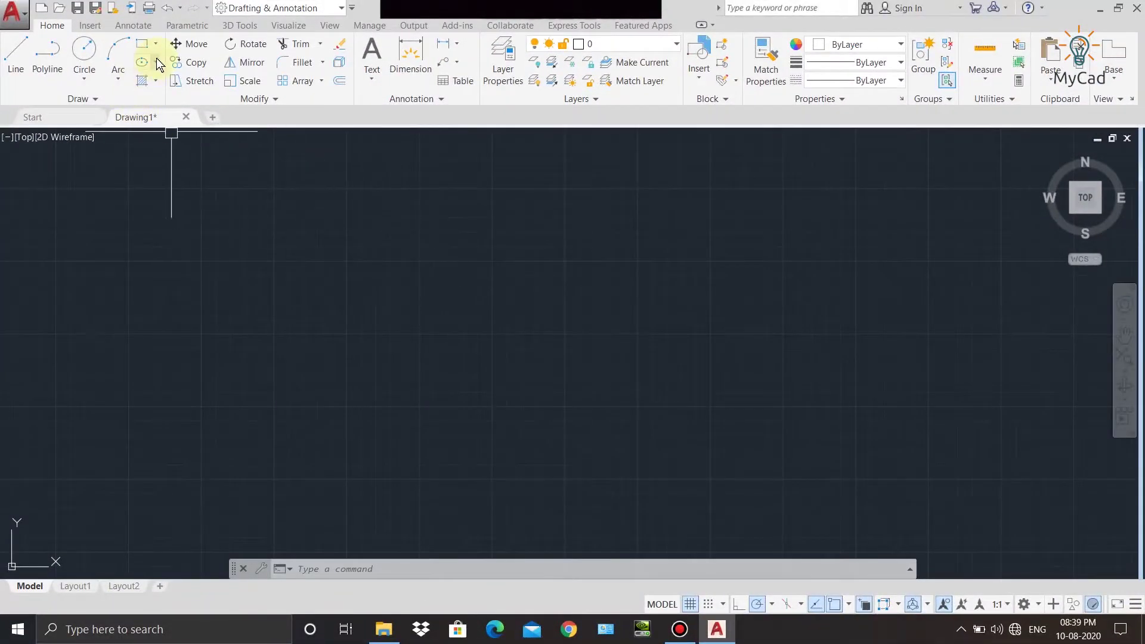
Draw a wide ellipse by its centre near the canvas middle.
click(156, 61)
click(185, 89)
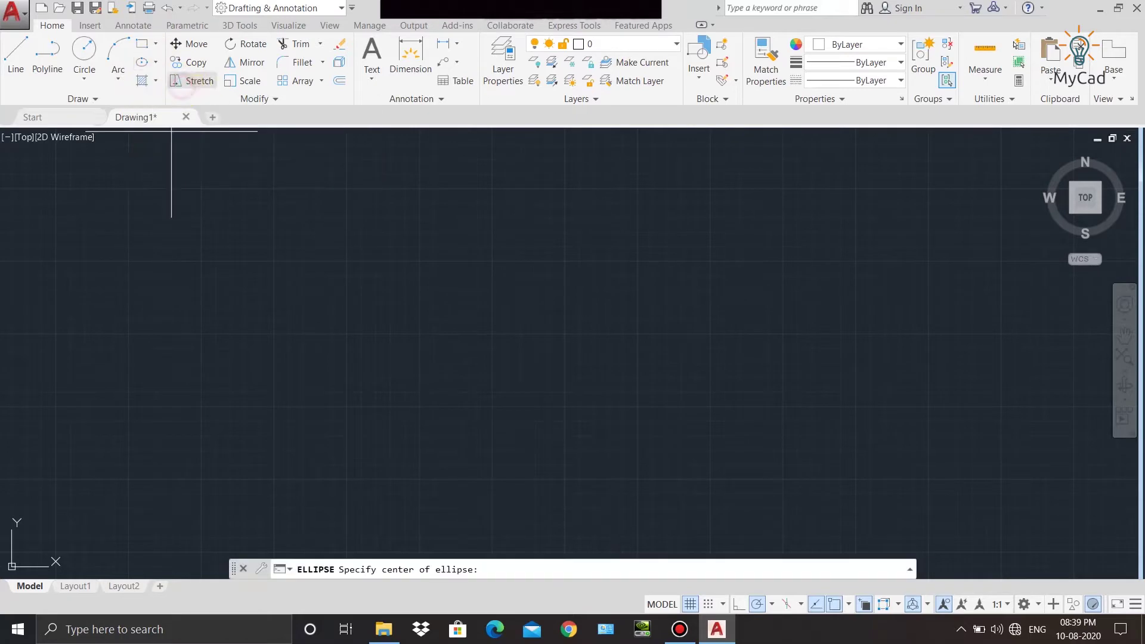
click(521, 303)
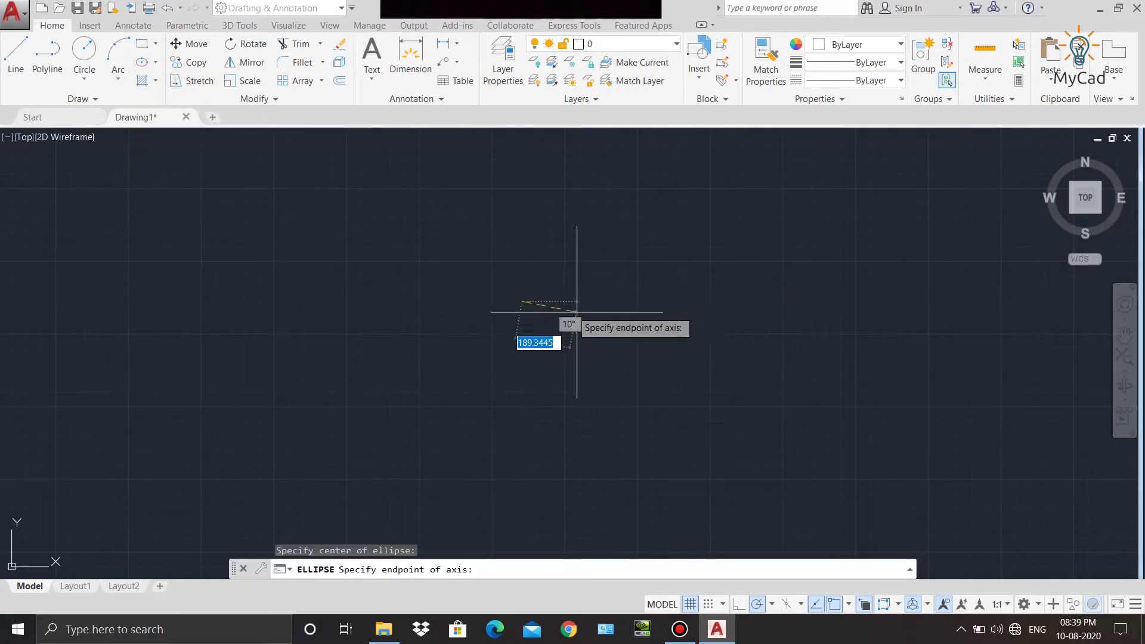
click(638, 302)
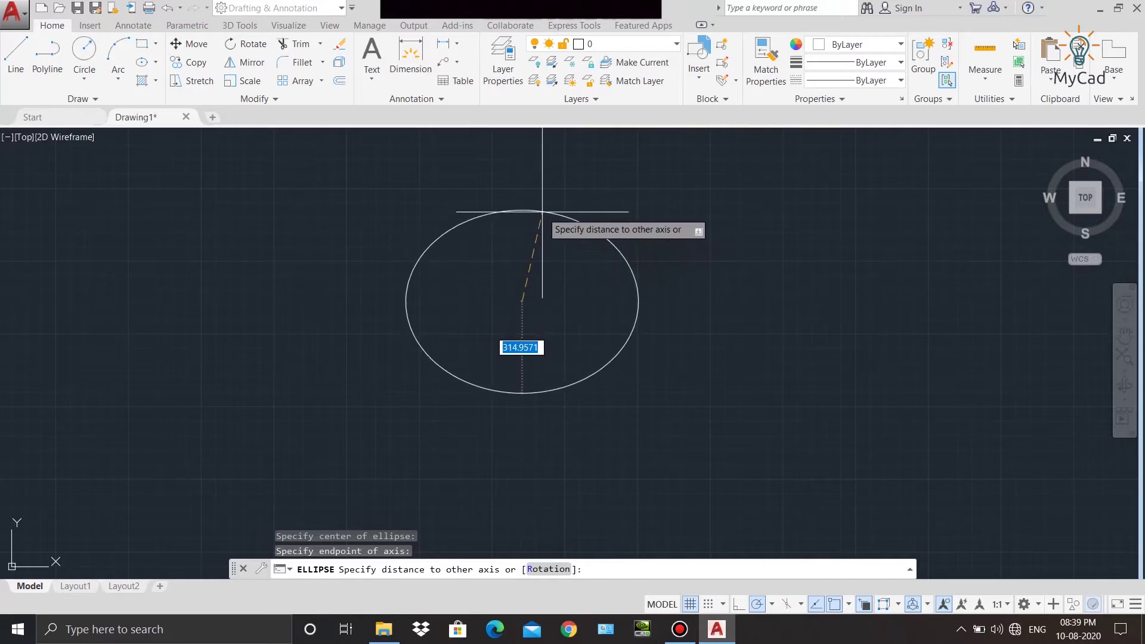
click(540, 219)
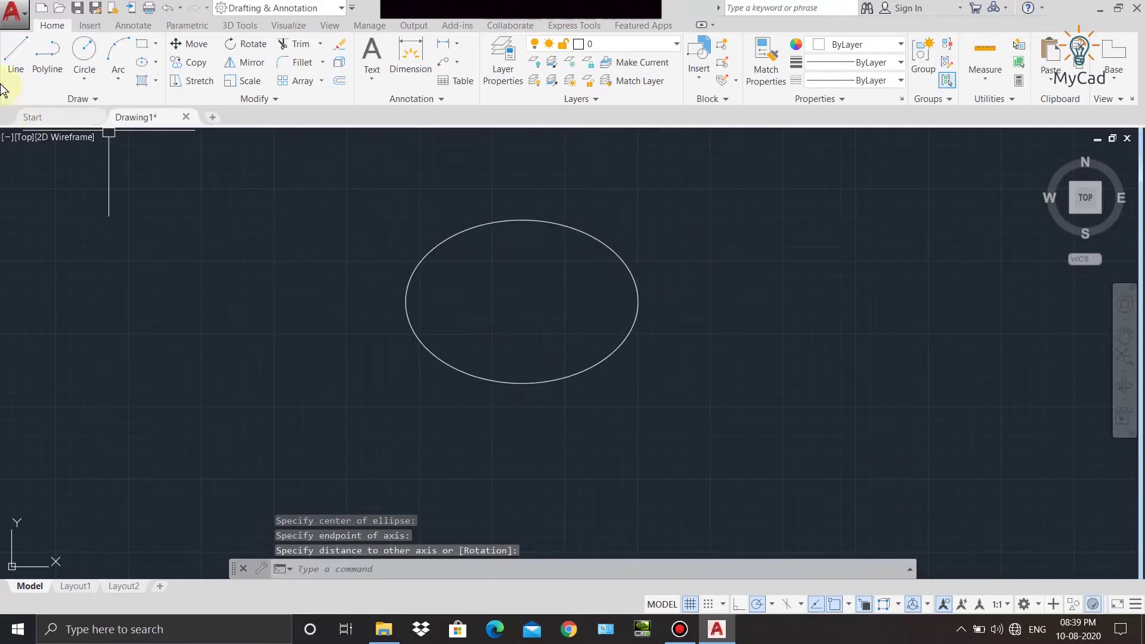
Draw a vertical line from the ellipse's top down past its bottom.
click(6, 57)
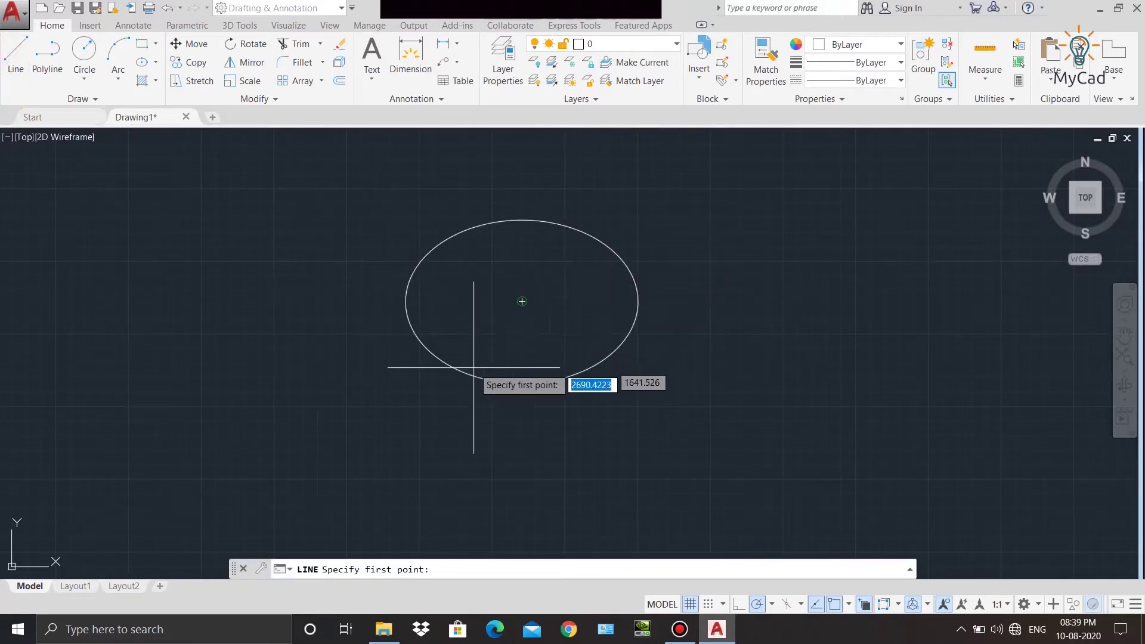
click(523, 220)
click(522, 451)
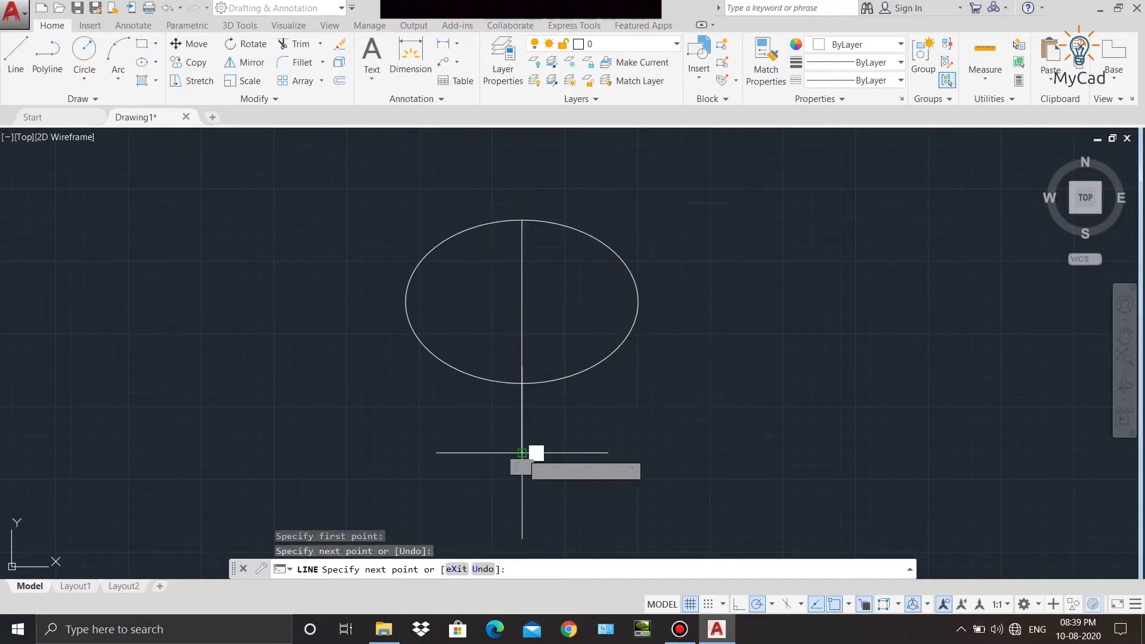
right_click(508, 420)
click(519, 427)
Draw a horizontal line across the ellipse's lower part, extending past both sides.
right_click(169, 184)
click(213, 192)
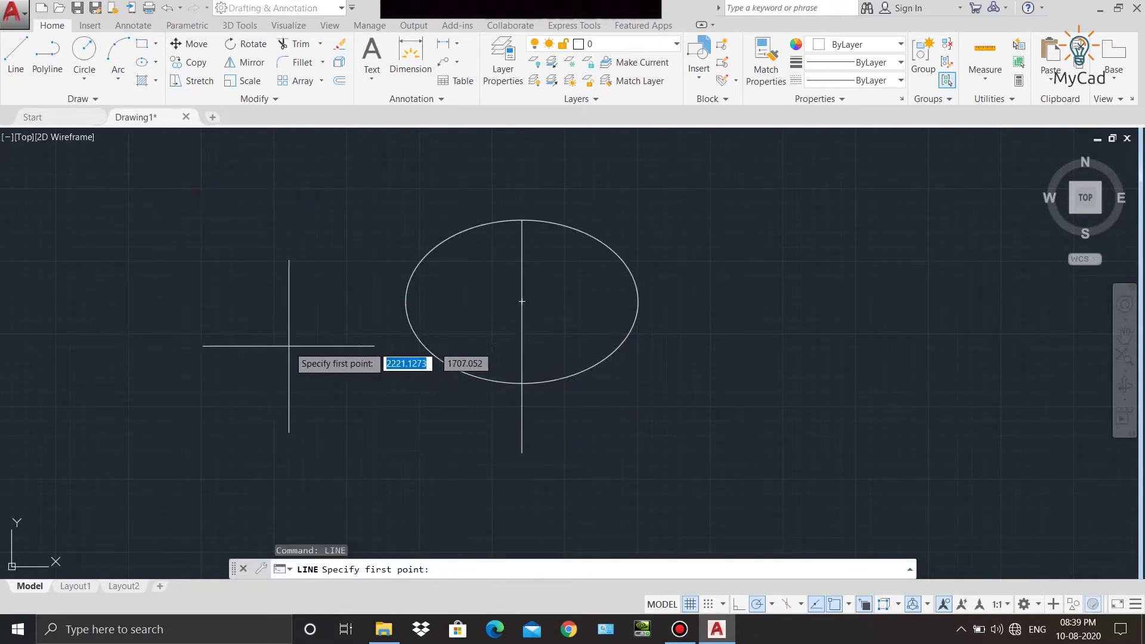
click(377, 352)
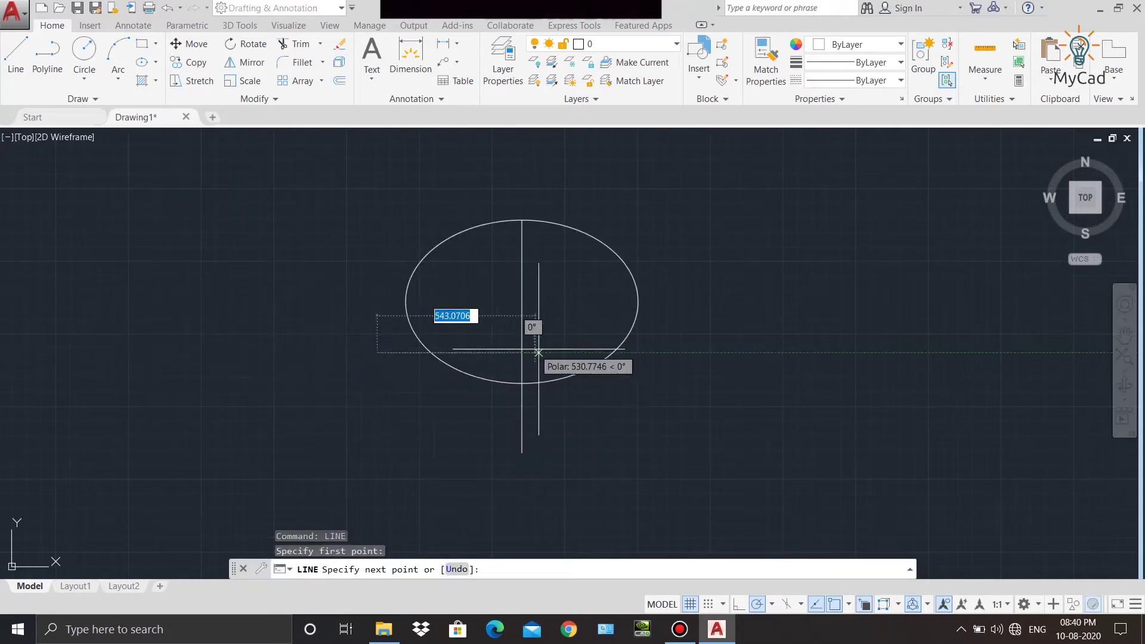
click(678, 351)
right_click(696, 314)
click(715, 313)
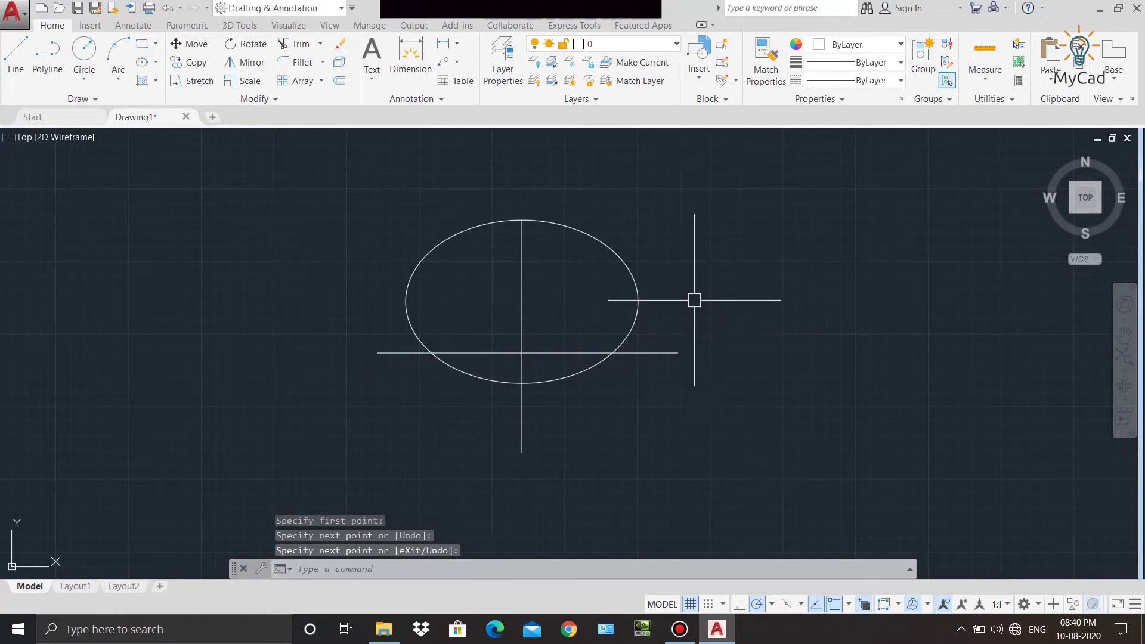
text(e)
key(Return)
key(Return)
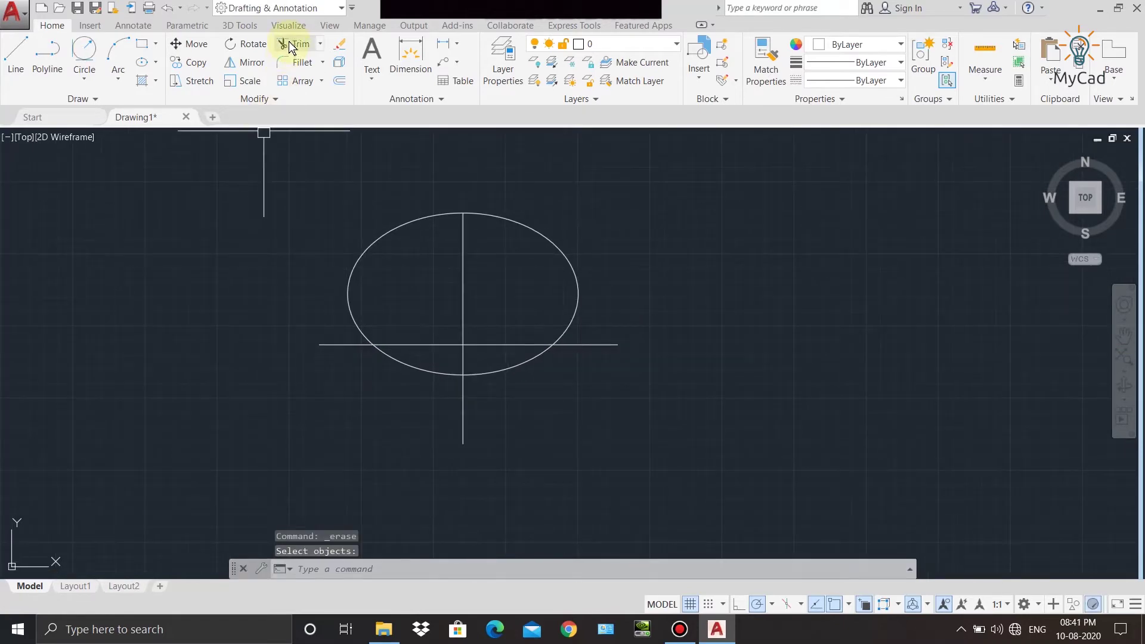
Trim away the ellipse's bottom and the middle of the horizontal line.
click(291, 46)
key(Return)
click(409, 366)
click(479, 373)
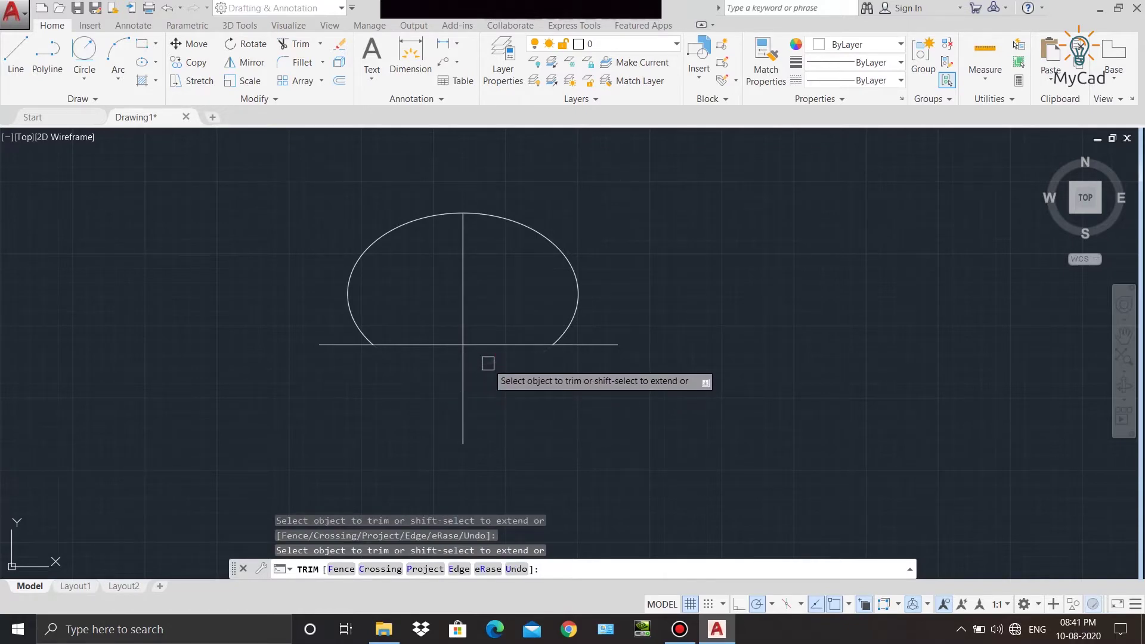
click(489, 349)
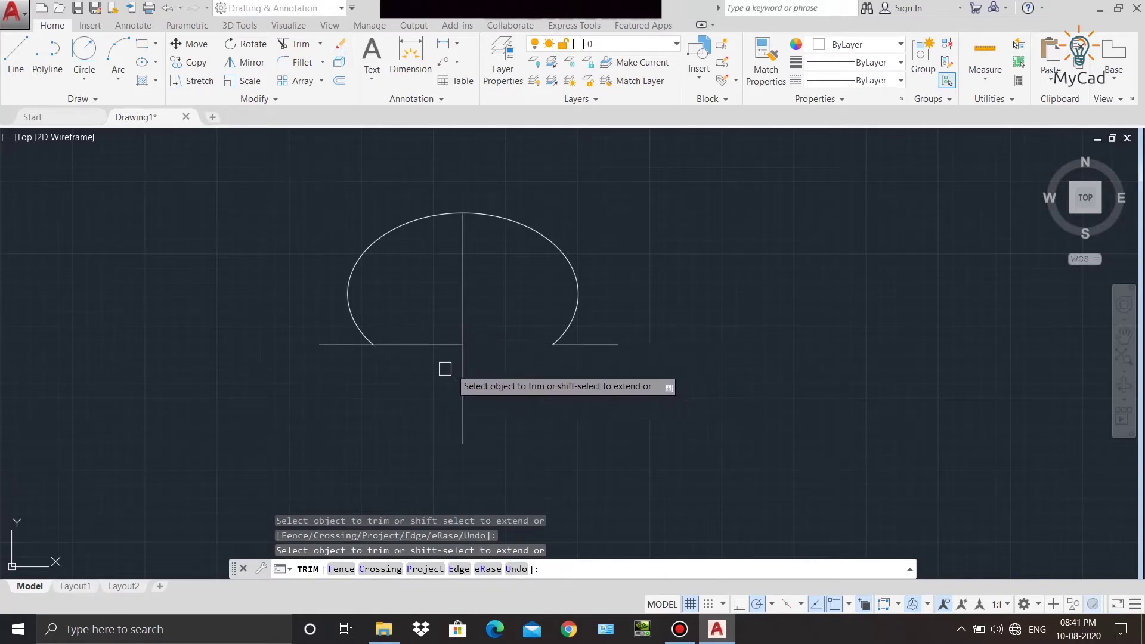
click(423, 345)
right_click(328, 367)
click(346, 376)
Delete the two leftover stubs of the horizontal line.
click(340, 345)
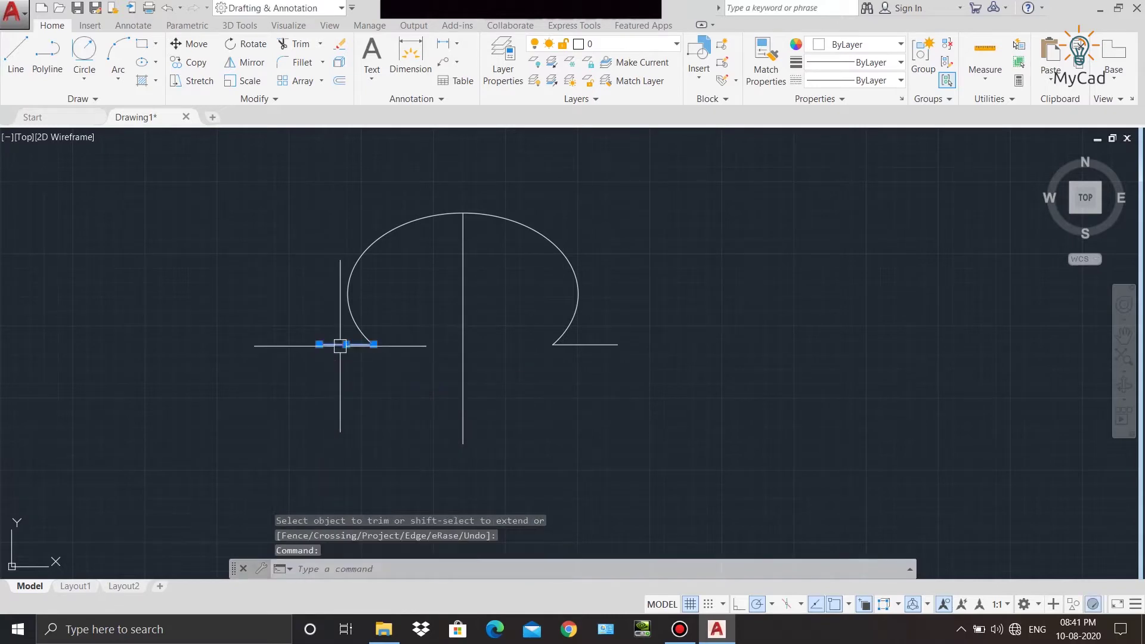
click(619, 349)
right_click(648, 332)
click(669, 323)
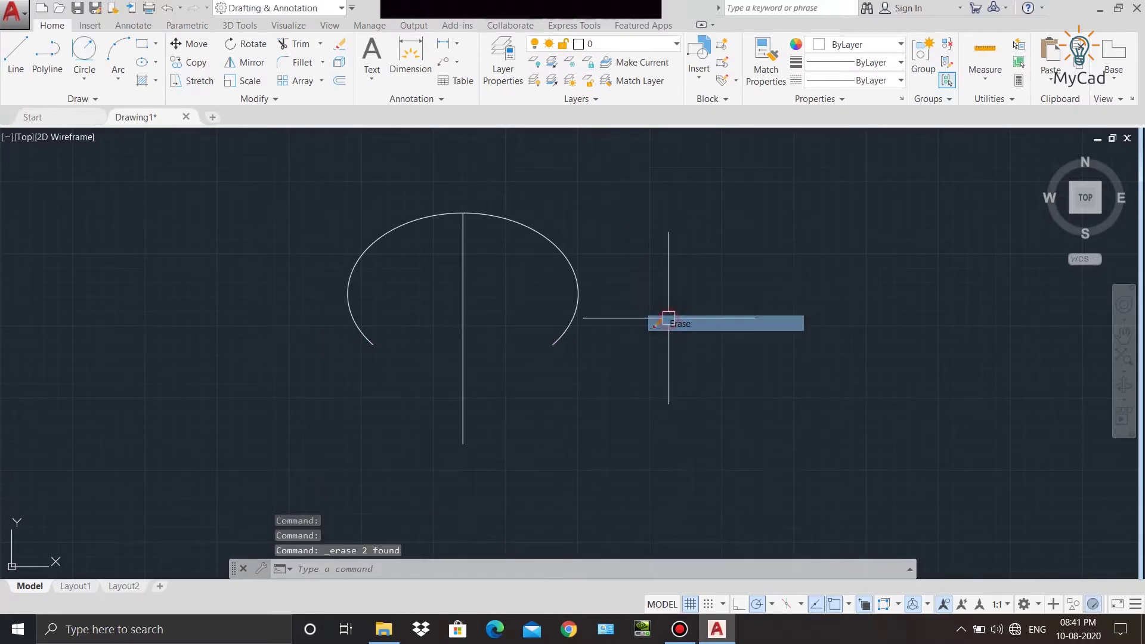
middle_drag(457, 322, 455, 331)
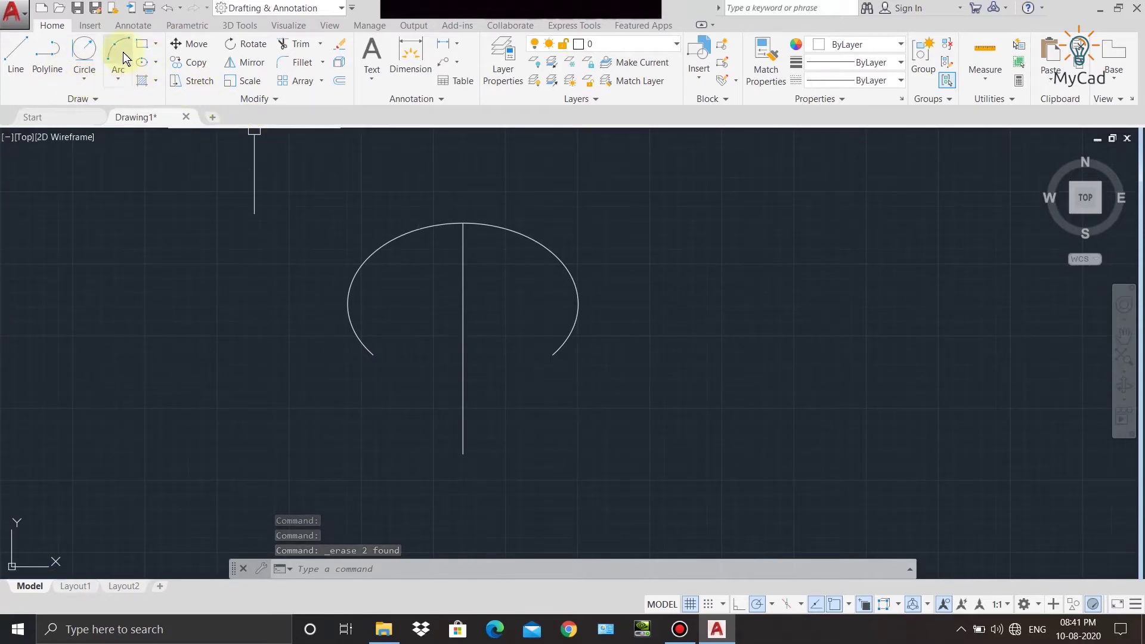
Draw a small 3-point arc curling down from the ellipse's open left end.
click(118, 54)
scroll(384, 358, up, 3)
scroll(358, 349, up, 2)
click(338, 322)
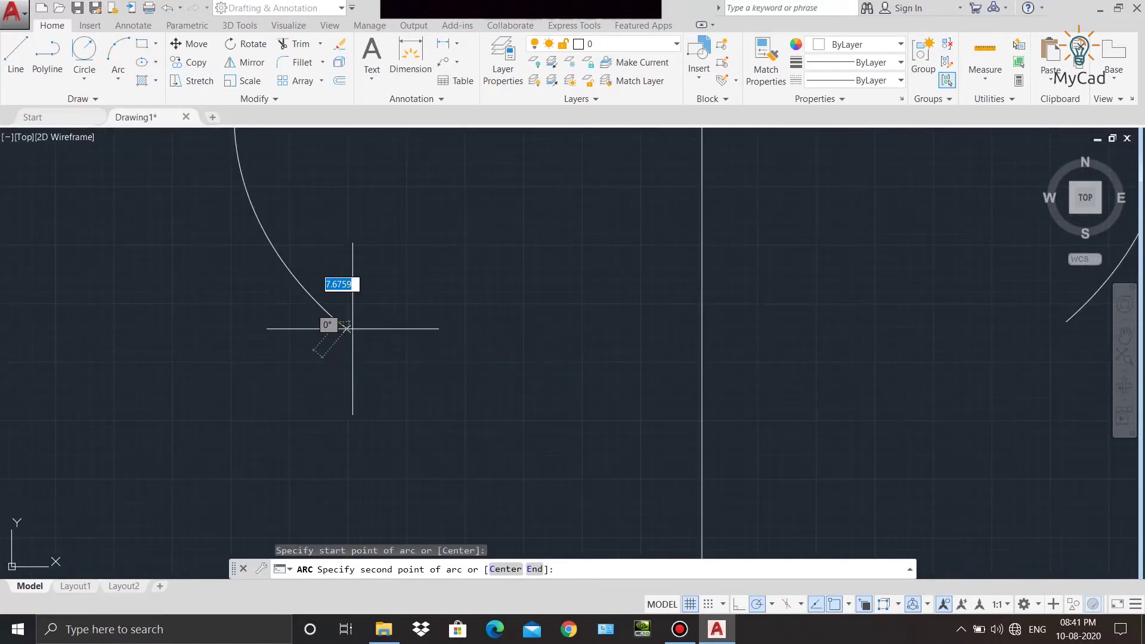
click(361, 332)
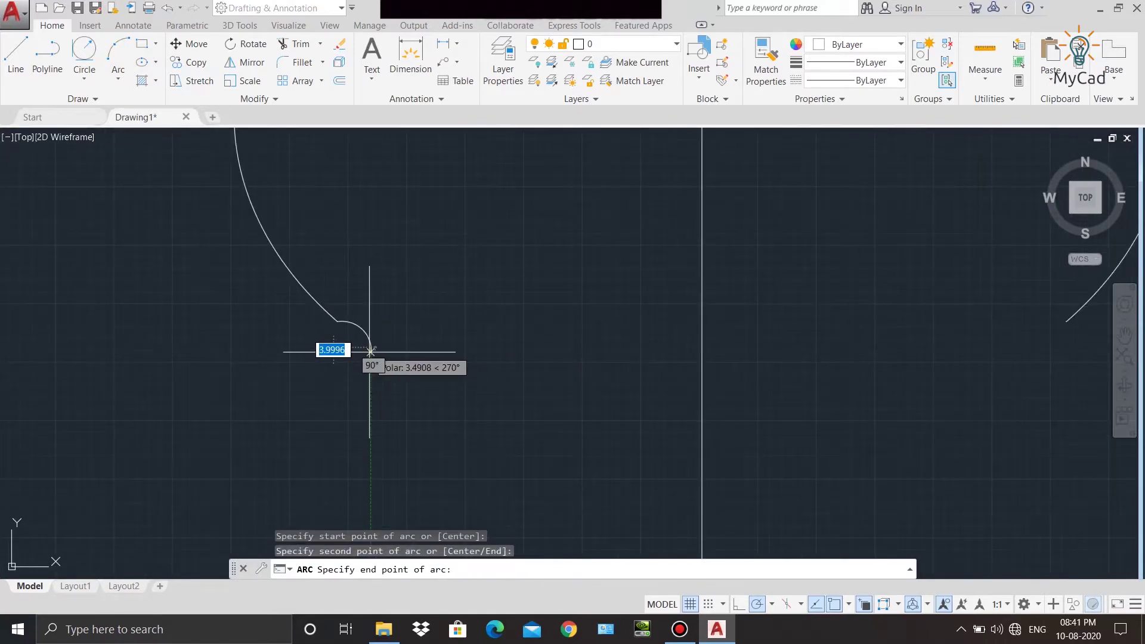
click(371, 393)
Grip-stretch the arc's midpoint so it curls smoothly, then deselect it.
click(374, 357)
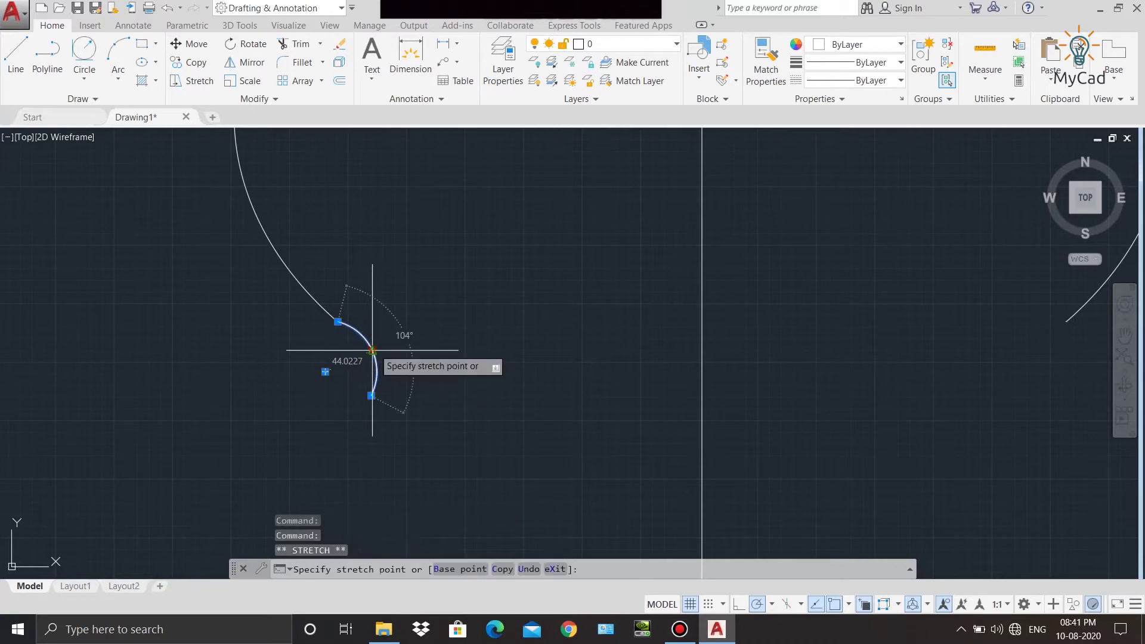
click(367, 354)
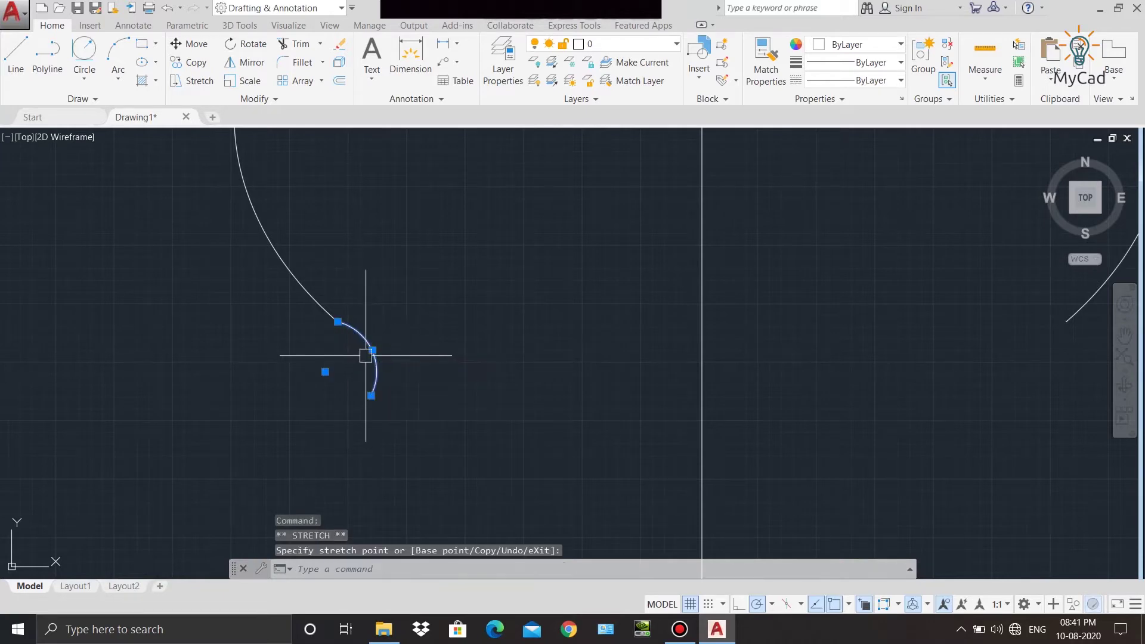
scroll(368, 349, up, 4)
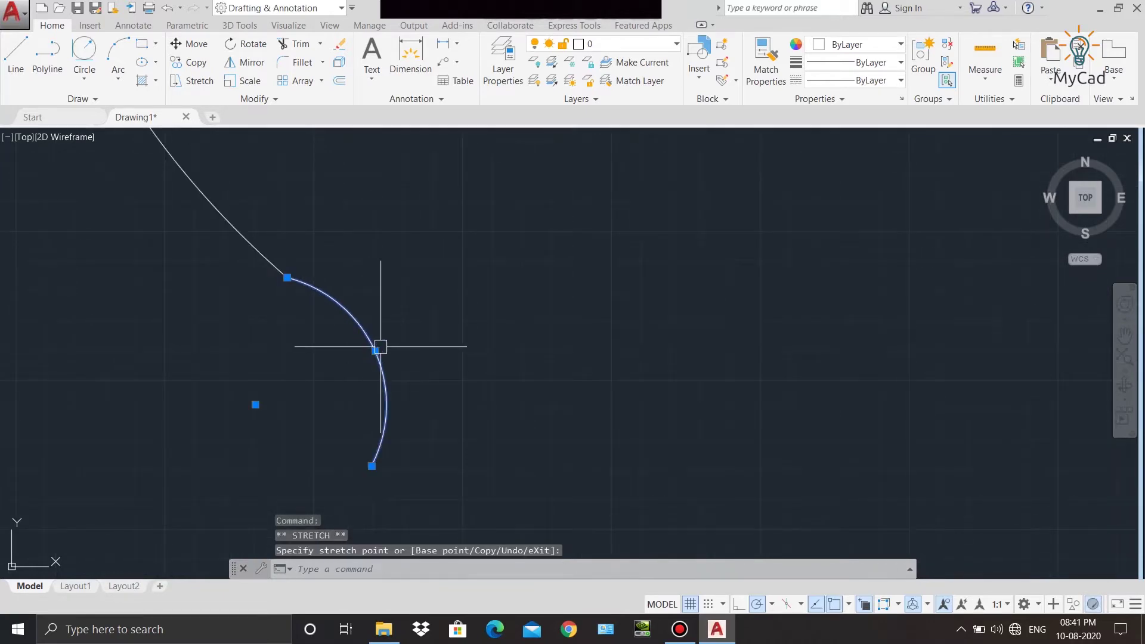
click(380, 347)
click(375, 351)
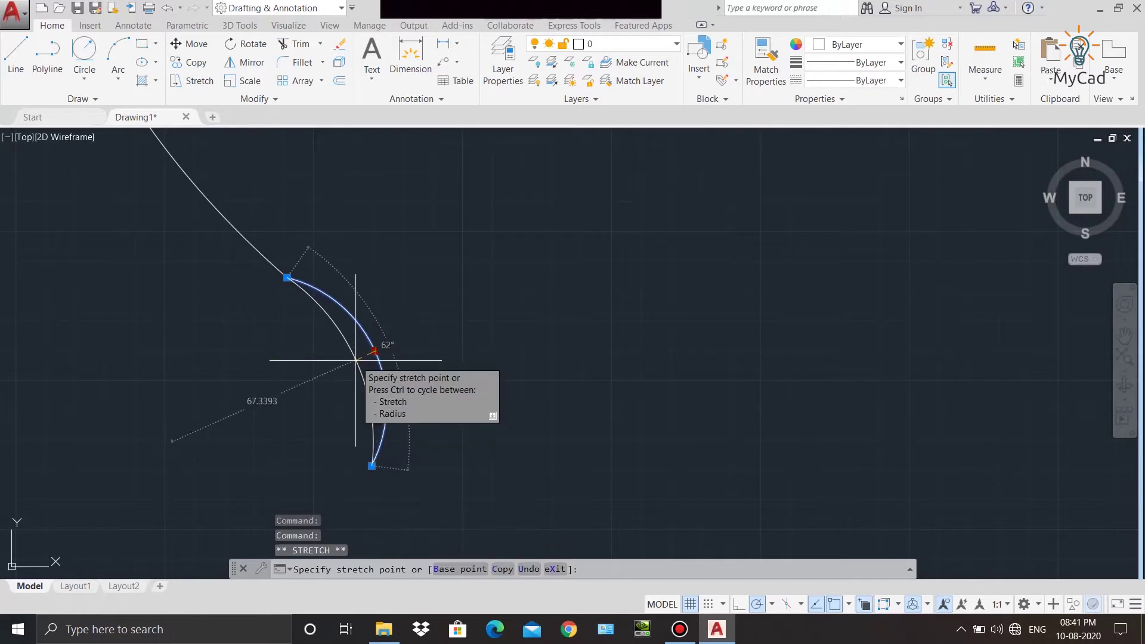
click(350, 362)
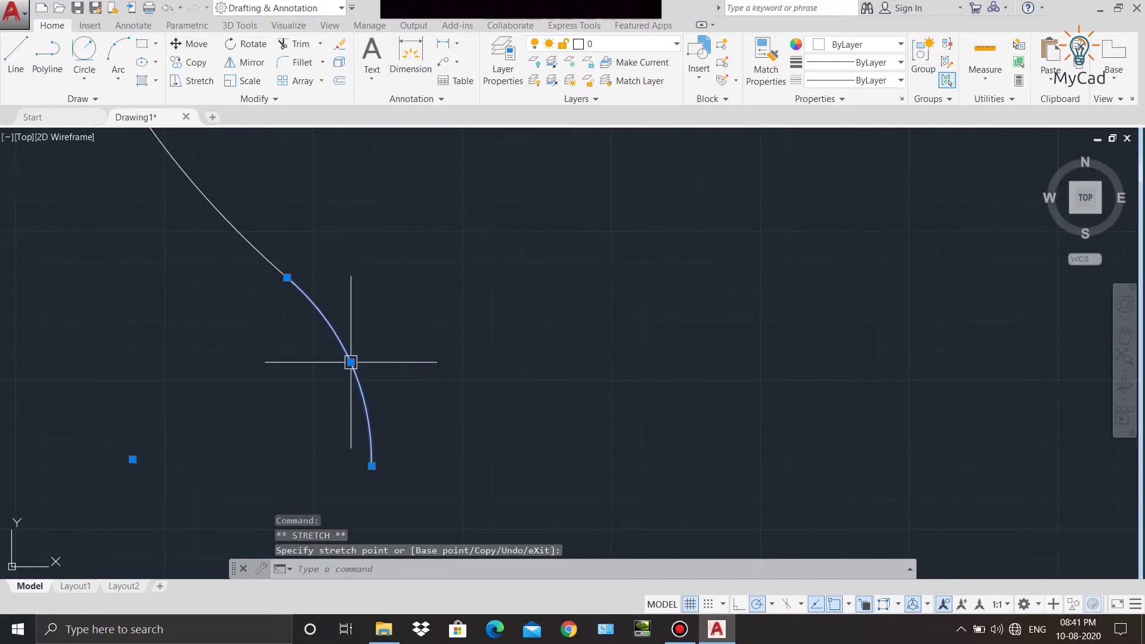
scroll(442, 293, down, 2)
right_click(448, 273)
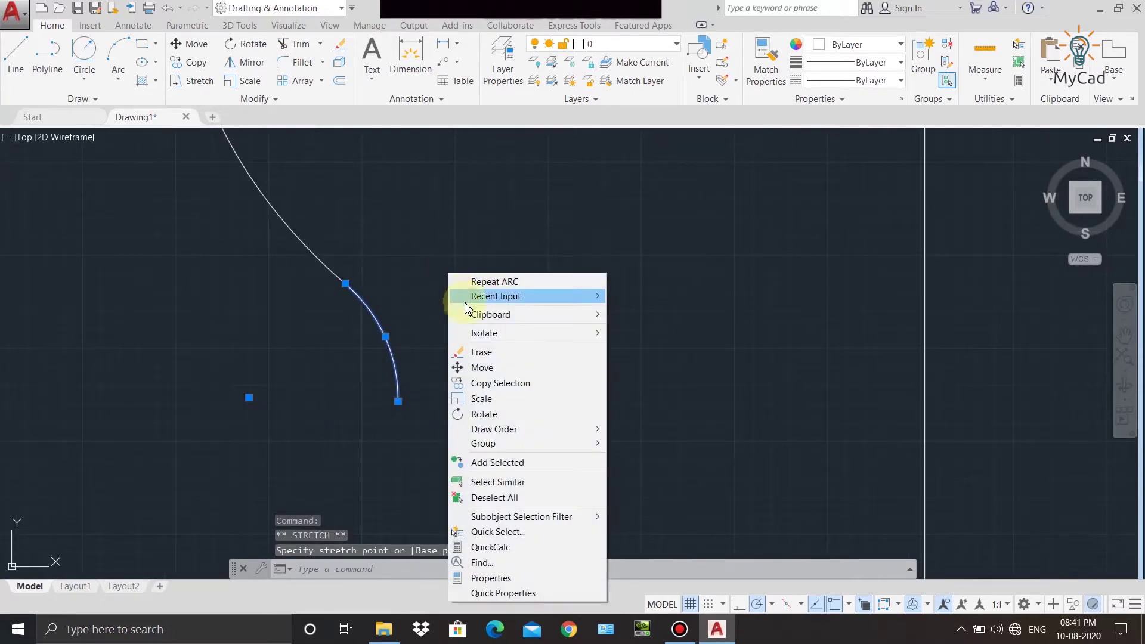
click(474, 498)
scroll(488, 363, down, 2)
scroll(492, 354, down, 1)
middle_drag(495, 348, 442, 406)
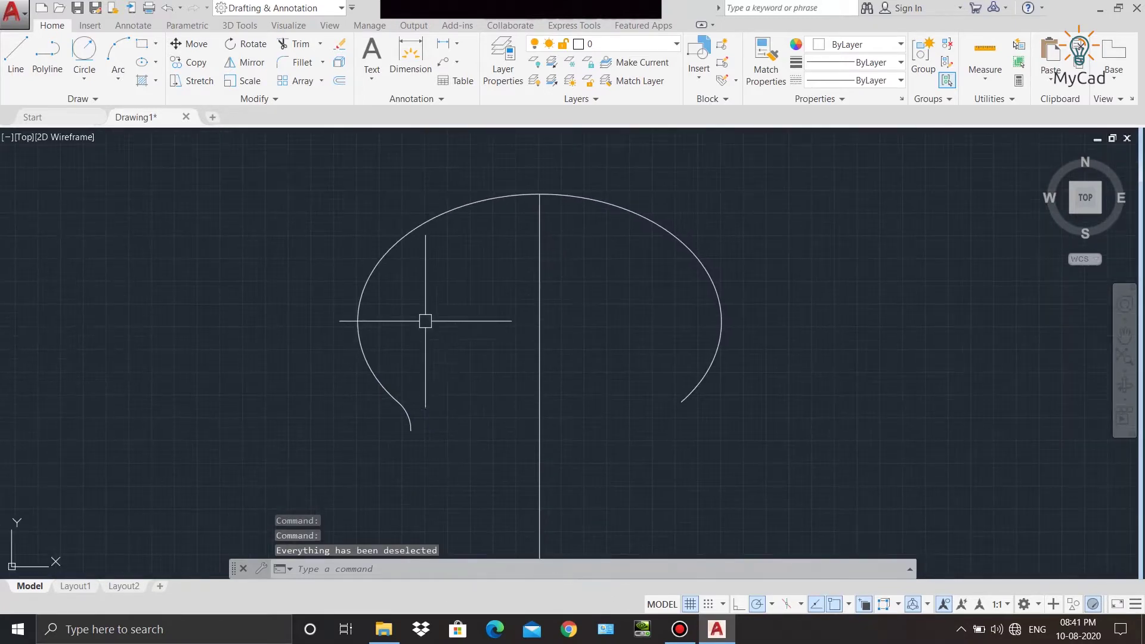
Trim away the ellipse's right half and join the remaining curves into one spline.
click(303, 47)
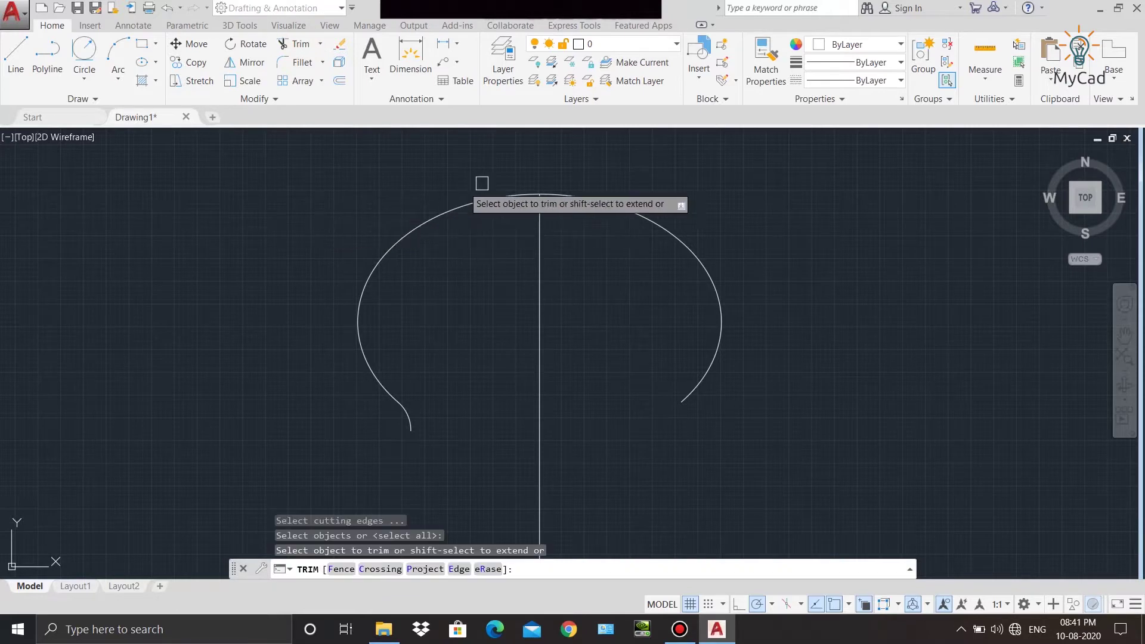
click(566, 199)
right_click(583, 191)
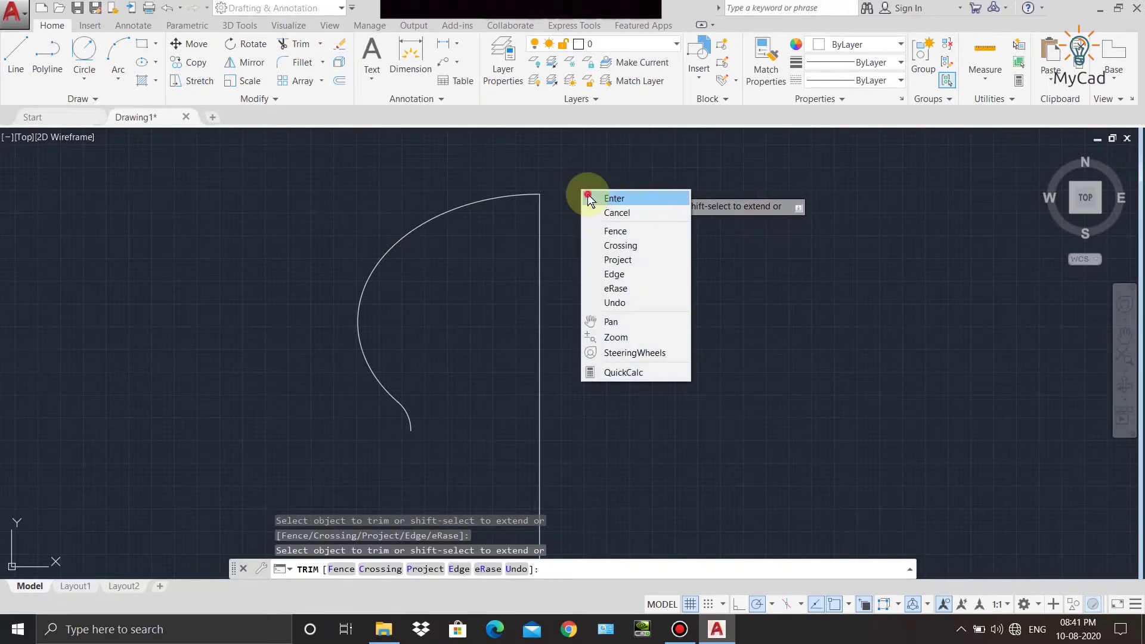
click(593, 197)
click(418, 412)
click(262, 164)
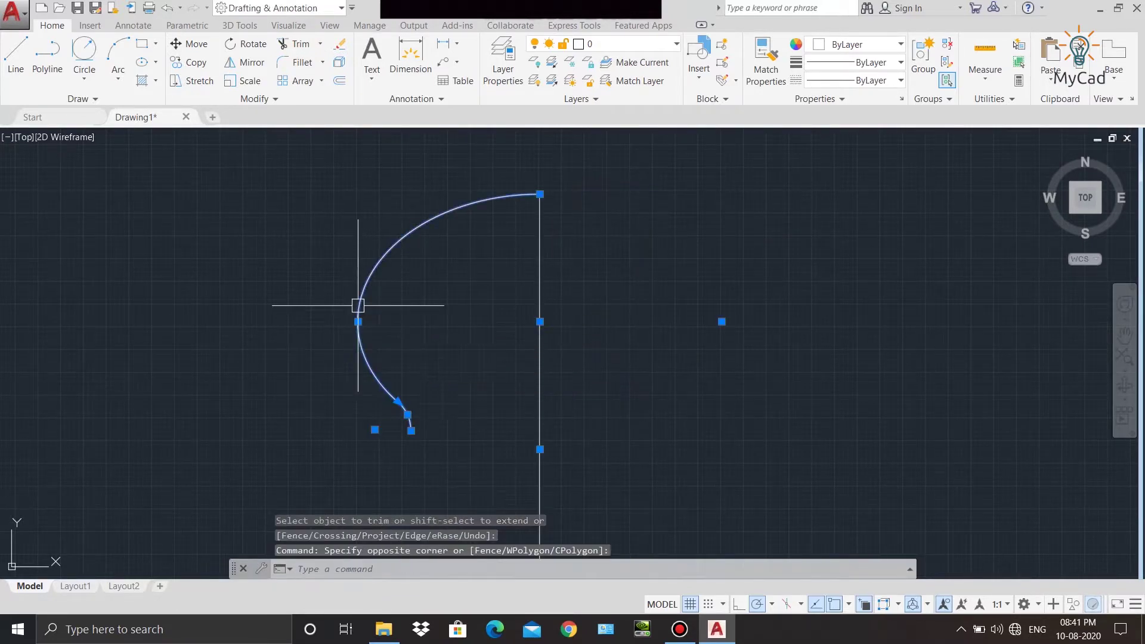
click(260, 99)
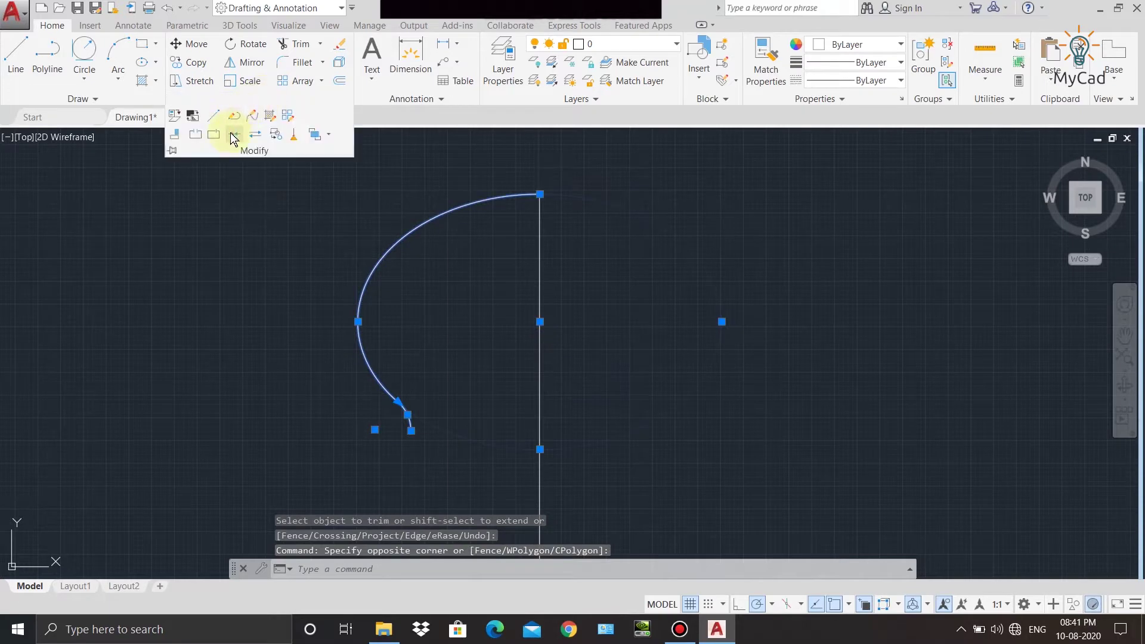
click(234, 139)
middle_drag(494, 320, 480, 340)
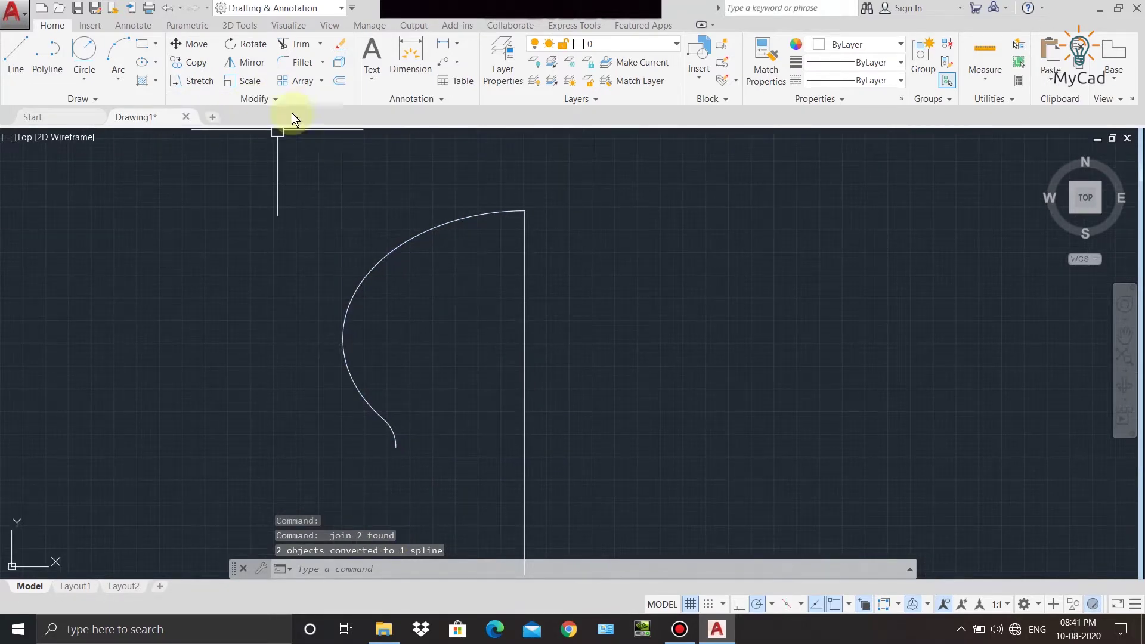
Offset the spline with the Through option to a copy just inside it.
click(338, 81)
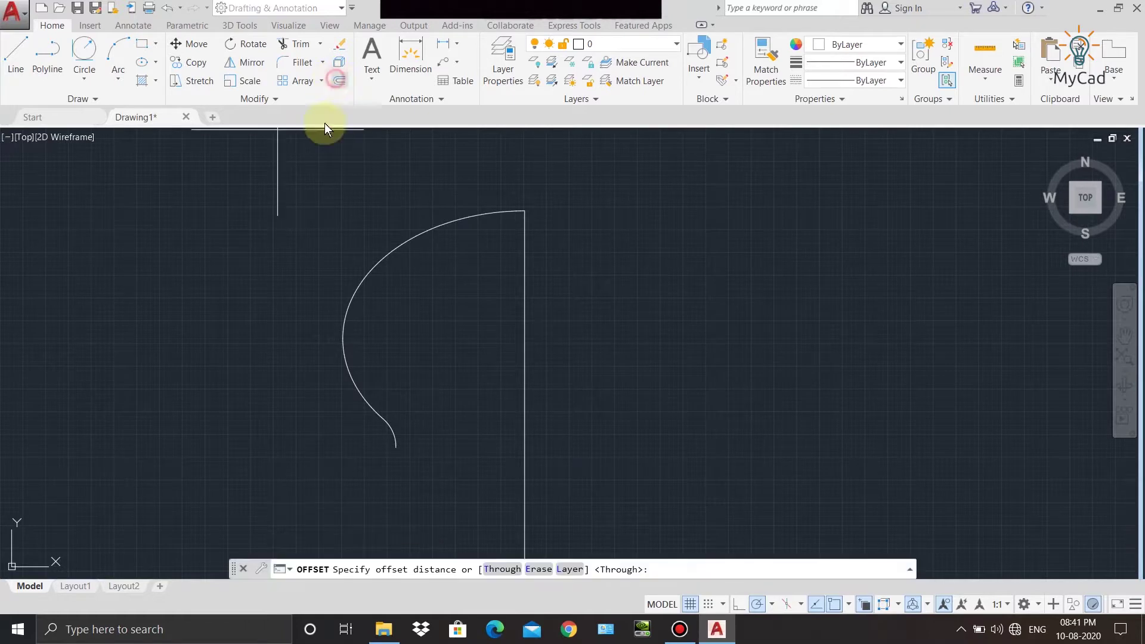
right_click(311, 185)
click(340, 191)
click(373, 266)
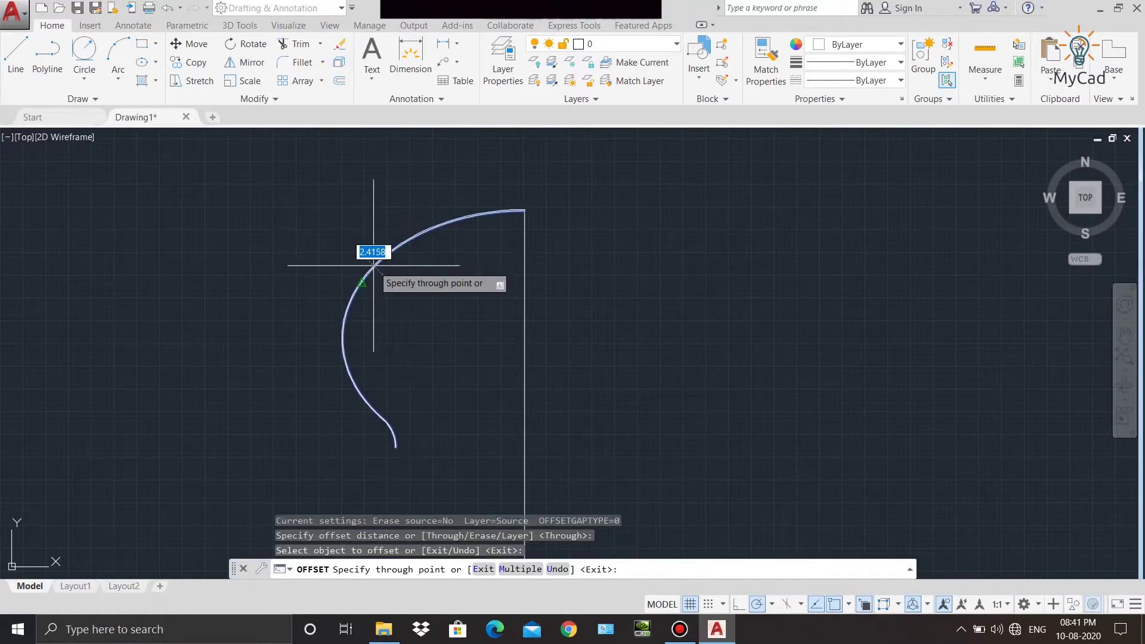
scroll(377, 278, up, 4)
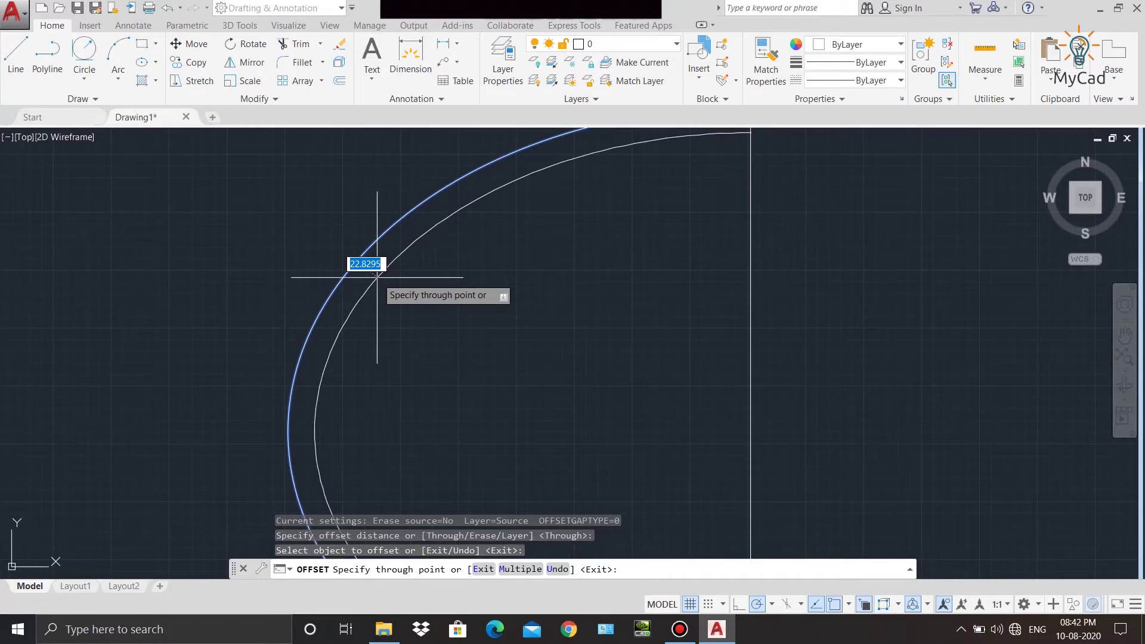
click(377, 277)
scroll(430, 302, down, 4)
right_click(431, 306)
click(432, 308)
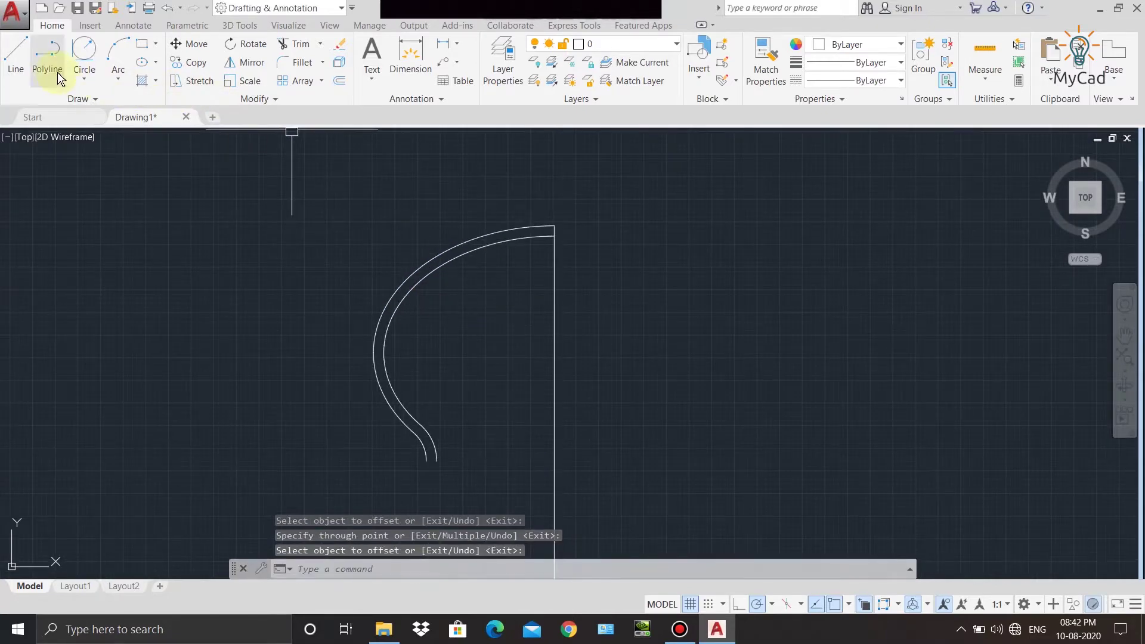
click(16, 68)
Cap the lower ends of the double arc with a closing line.
scroll(396, 471, up, 2)
scroll(458, 435, up, 4)
scroll(457, 436, up, 2)
scroll(485, 421, up, 2)
click(523, 396)
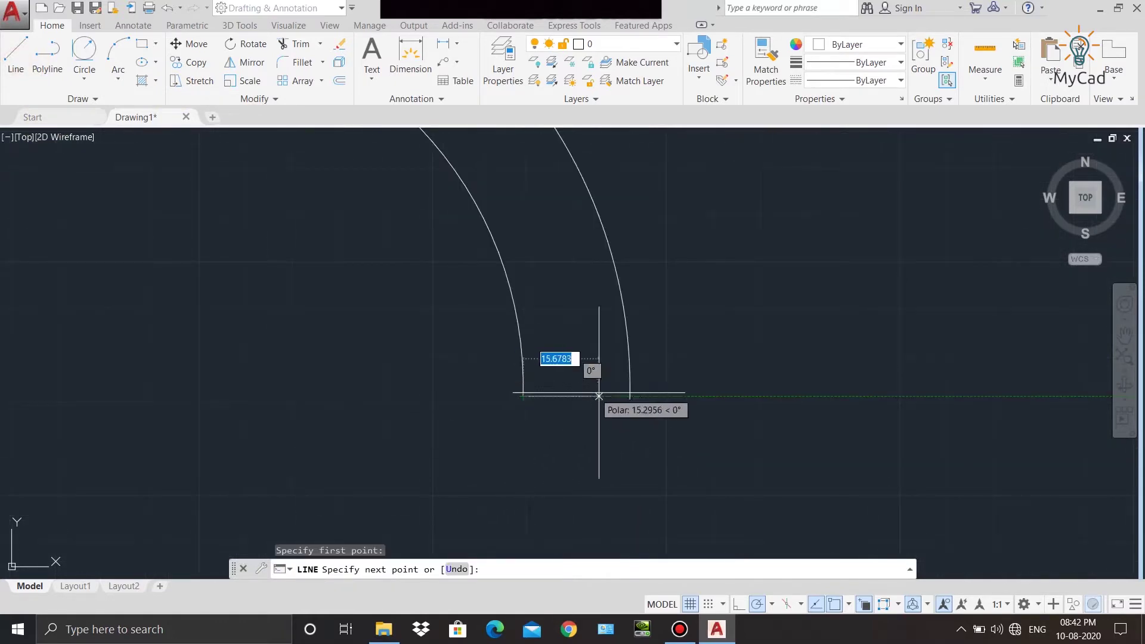
click(630, 398)
right_click(698, 328)
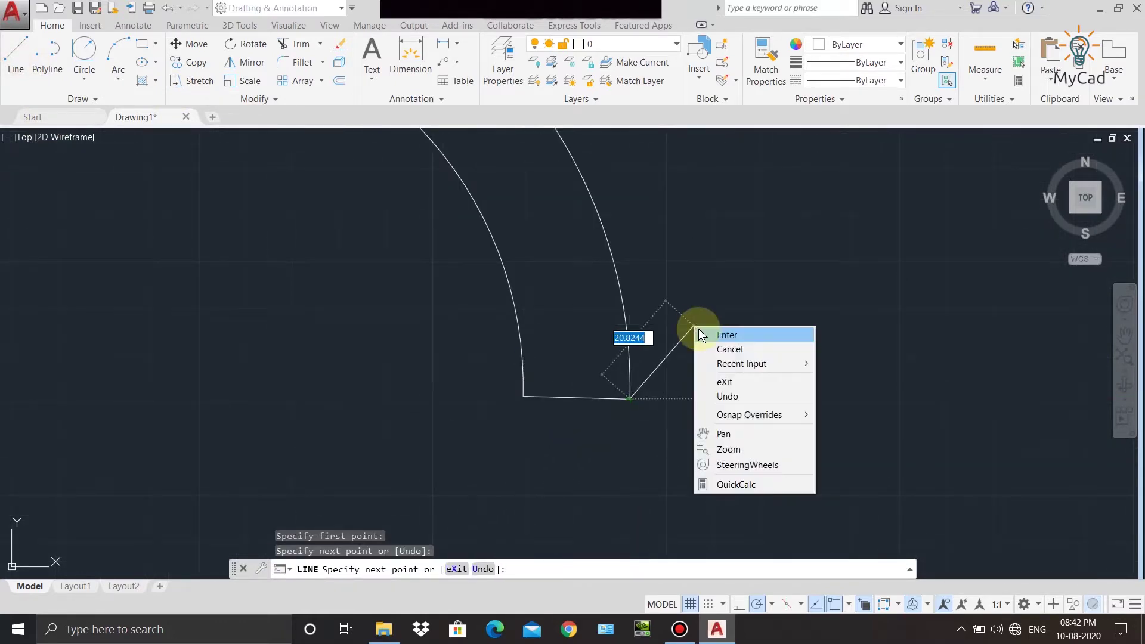
click(700, 331)
scroll(700, 328, down, 5)
scroll(695, 294, down, 7)
middle_drag(695, 294, 568, 352)
scroll(548, 322, up, 2)
Mirror the profile half about the vertical centre line, keeping the original.
click(542, 500)
click(373, 254)
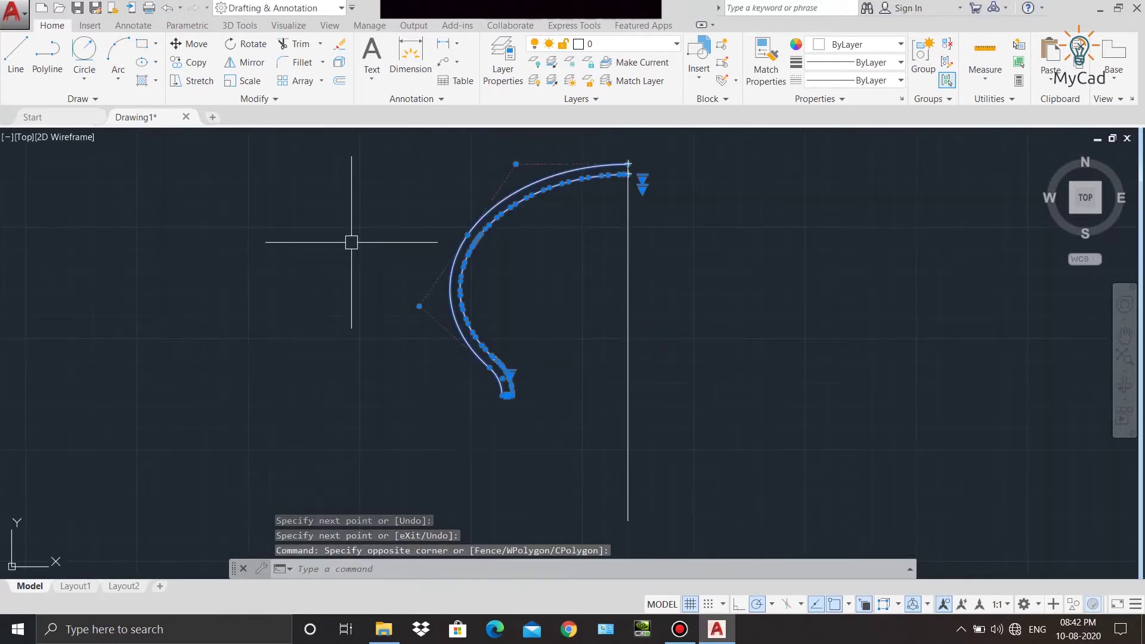
click(241, 60)
click(628, 165)
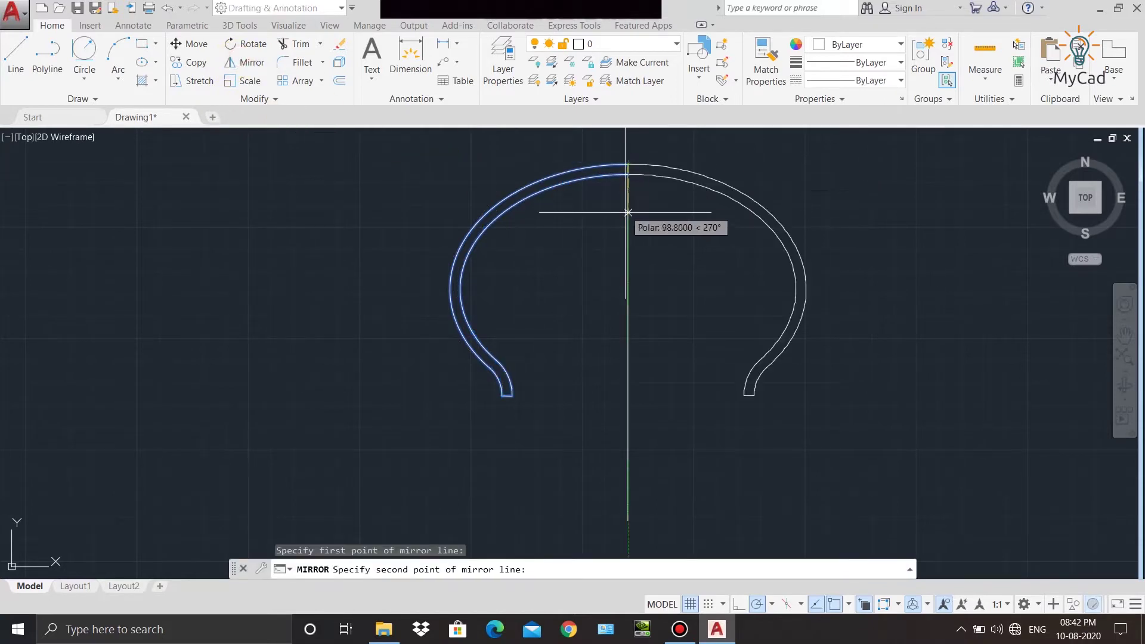
click(628, 214)
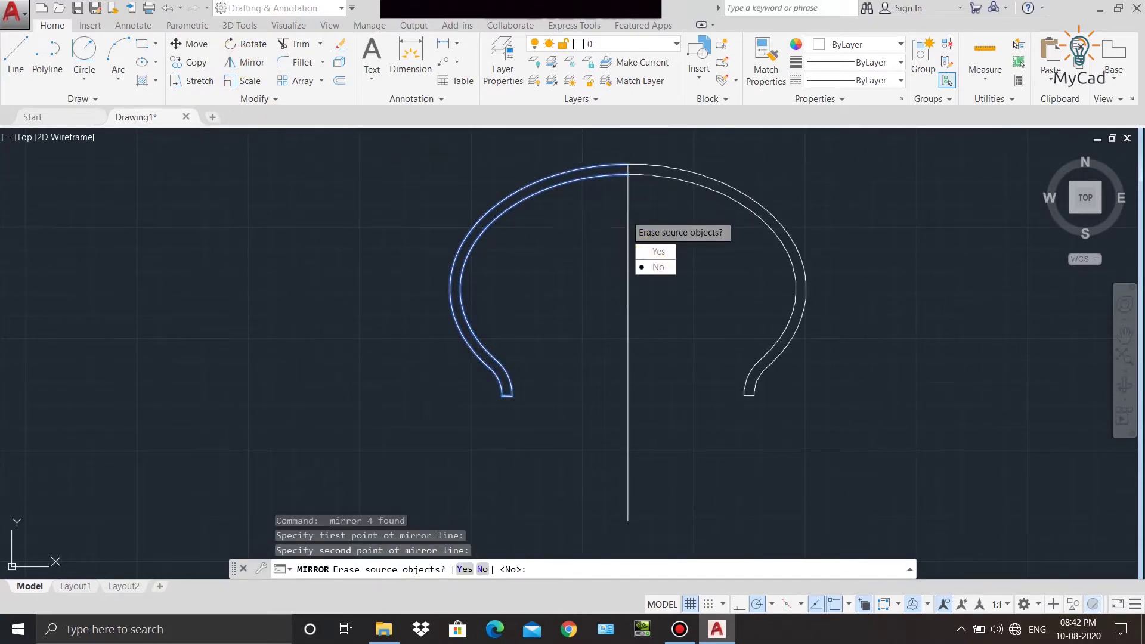
text(n)
key(Return)
Join both mirrored halves into one symmetric tire-profile spline.
click(888, 471)
click(658, 140)
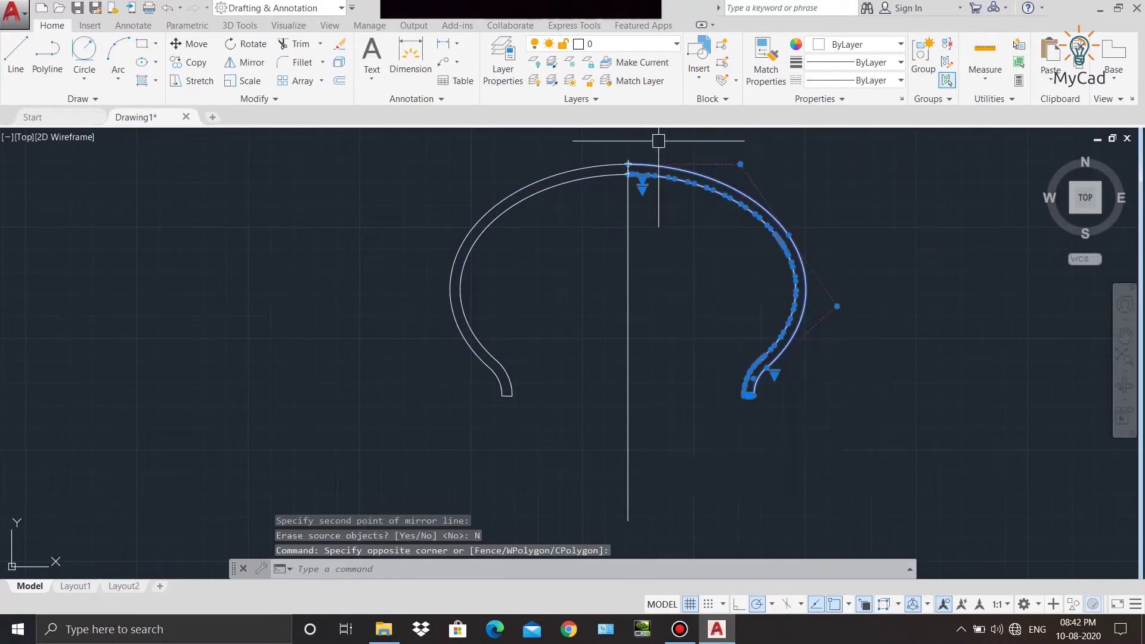
click(581, 414)
click(416, 125)
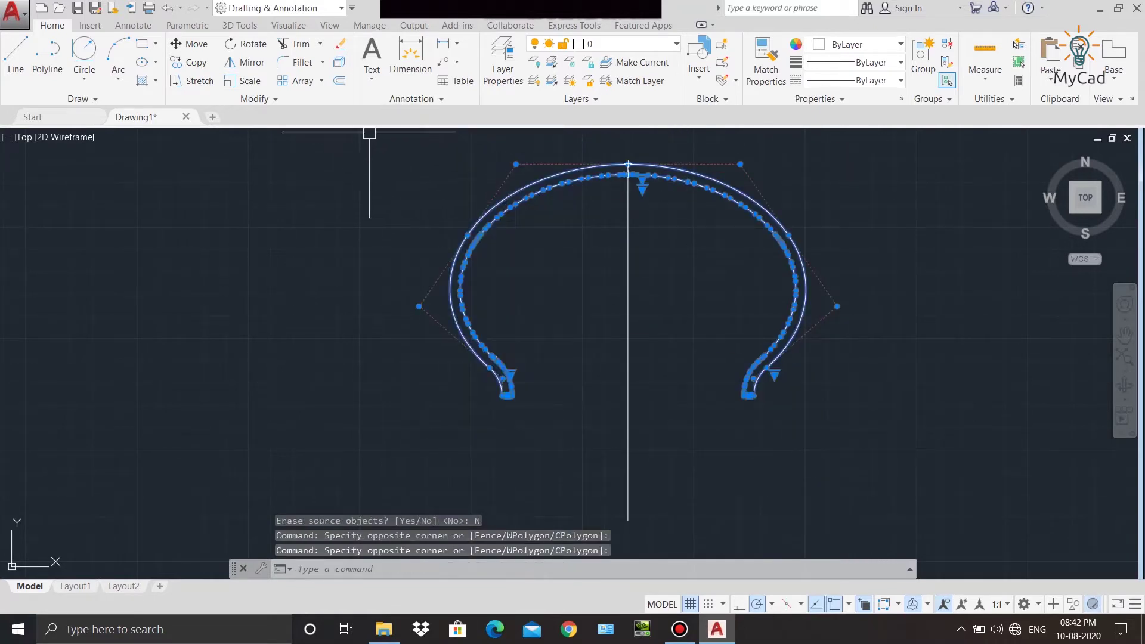
click(277, 99)
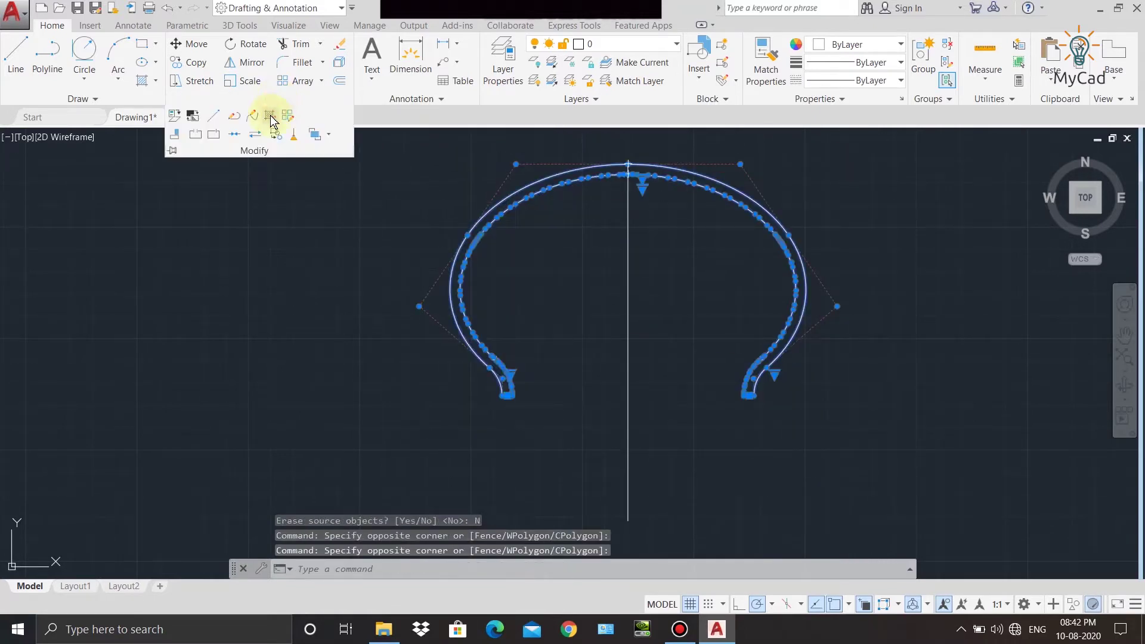
click(241, 138)
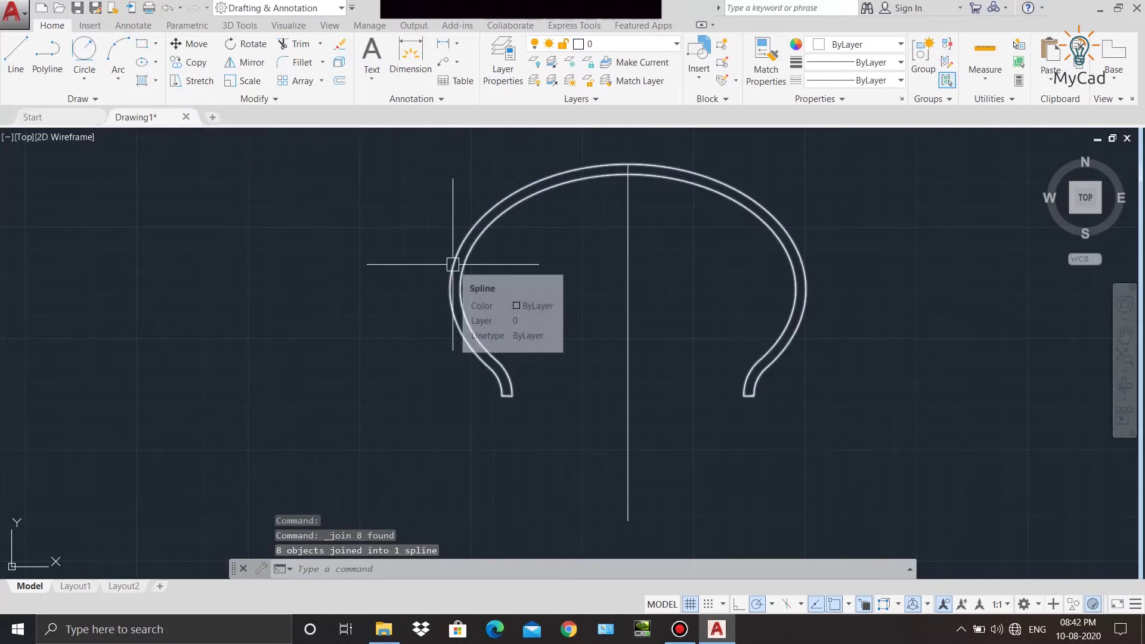
middle_drag(534, 263, 446, 252)
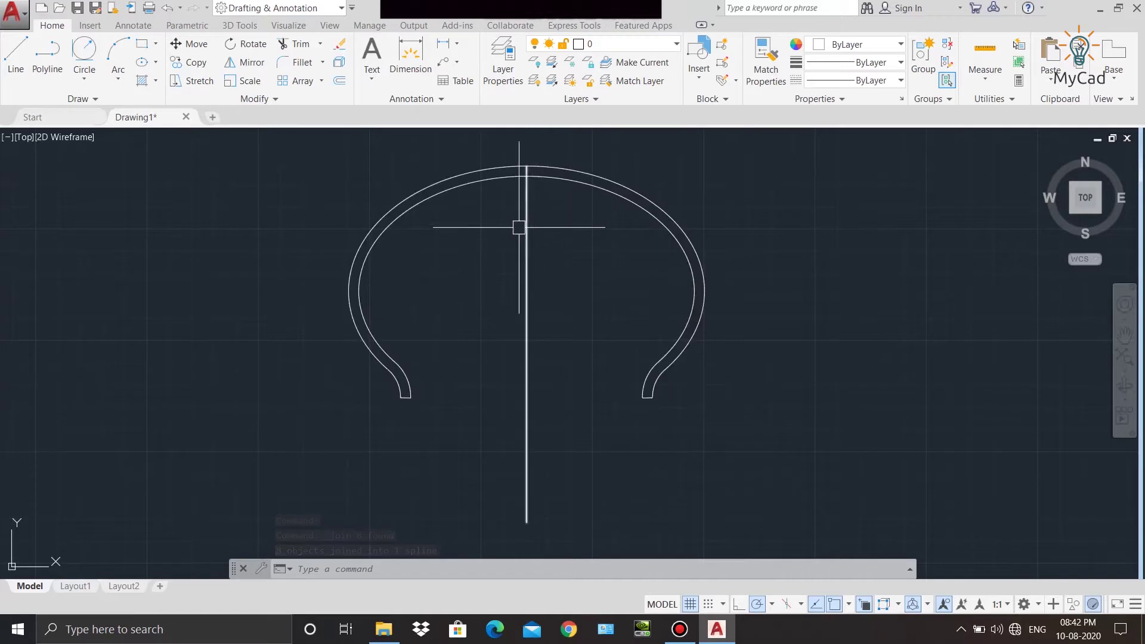
middle_drag(493, 266, 472, 293)
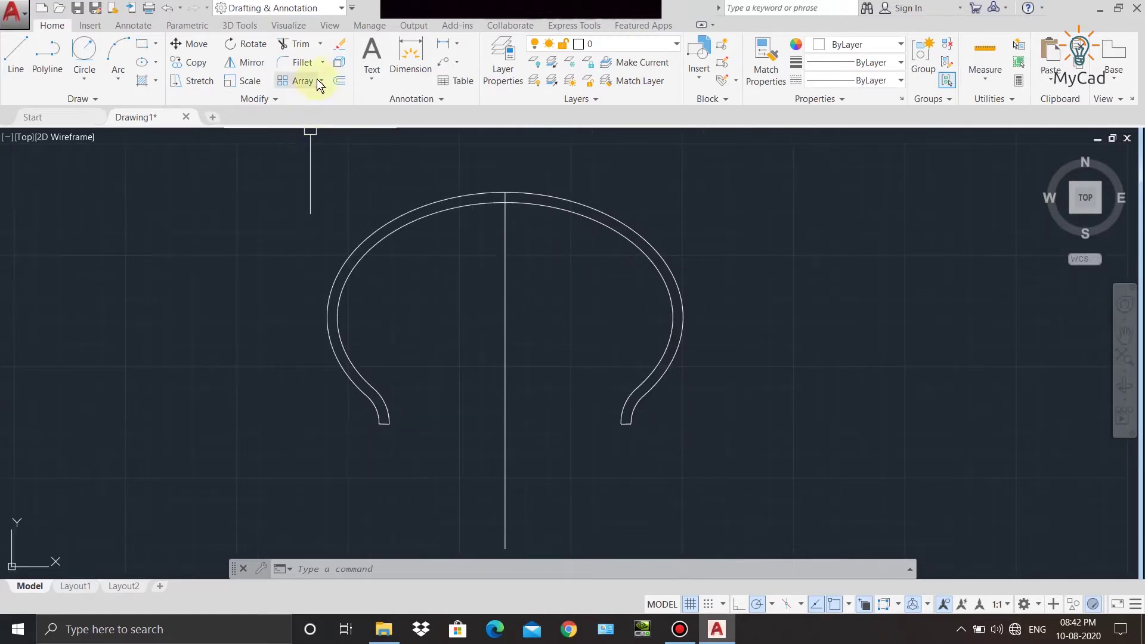
right_click(449, 162)
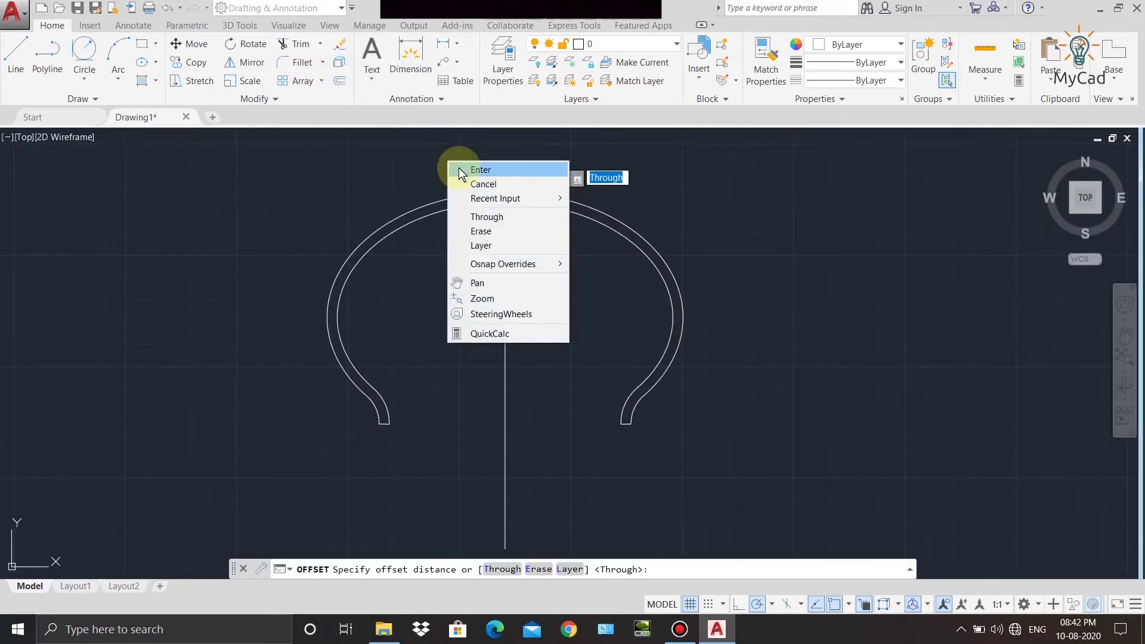
Cancel the offset and draw a centre-line ellipse overlapping the profile's top.
click(462, 171)
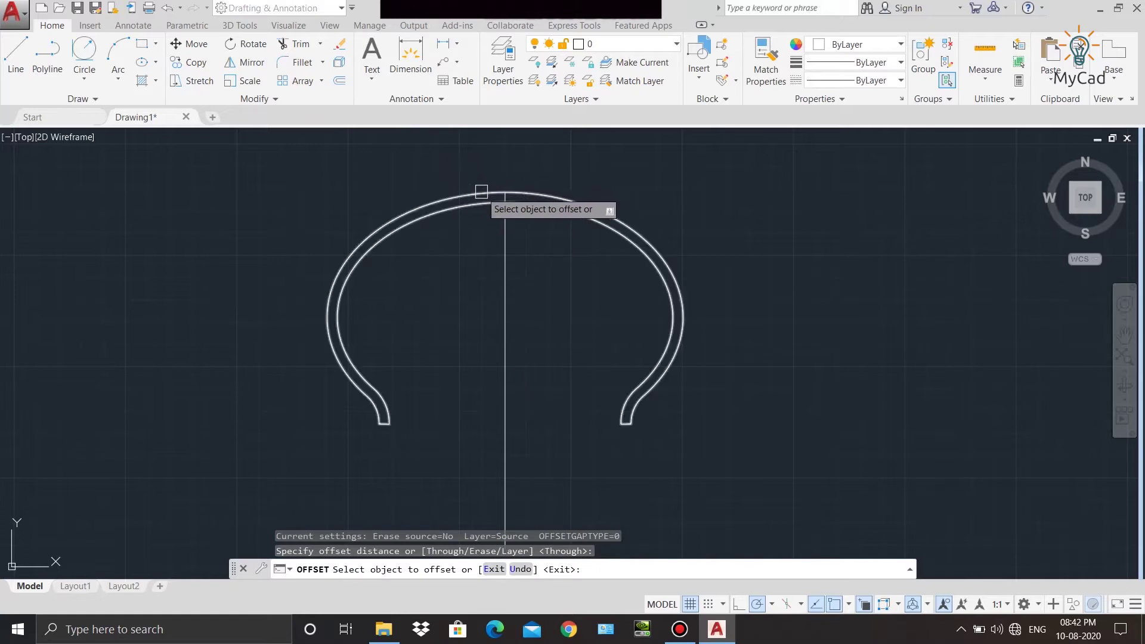
right_click(455, 173)
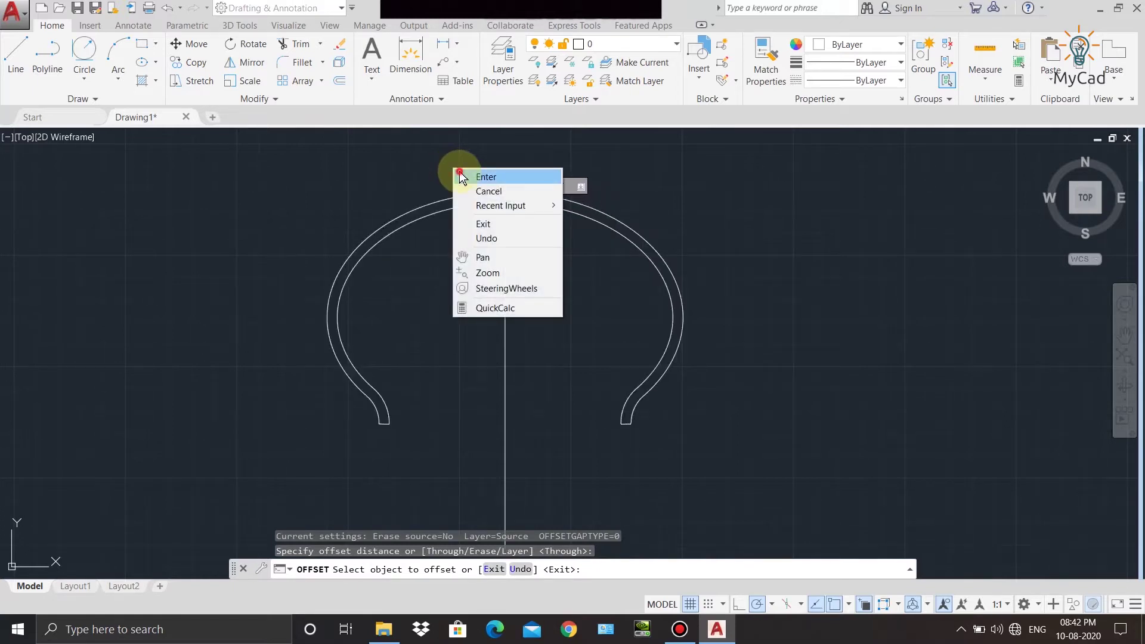
click(460, 177)
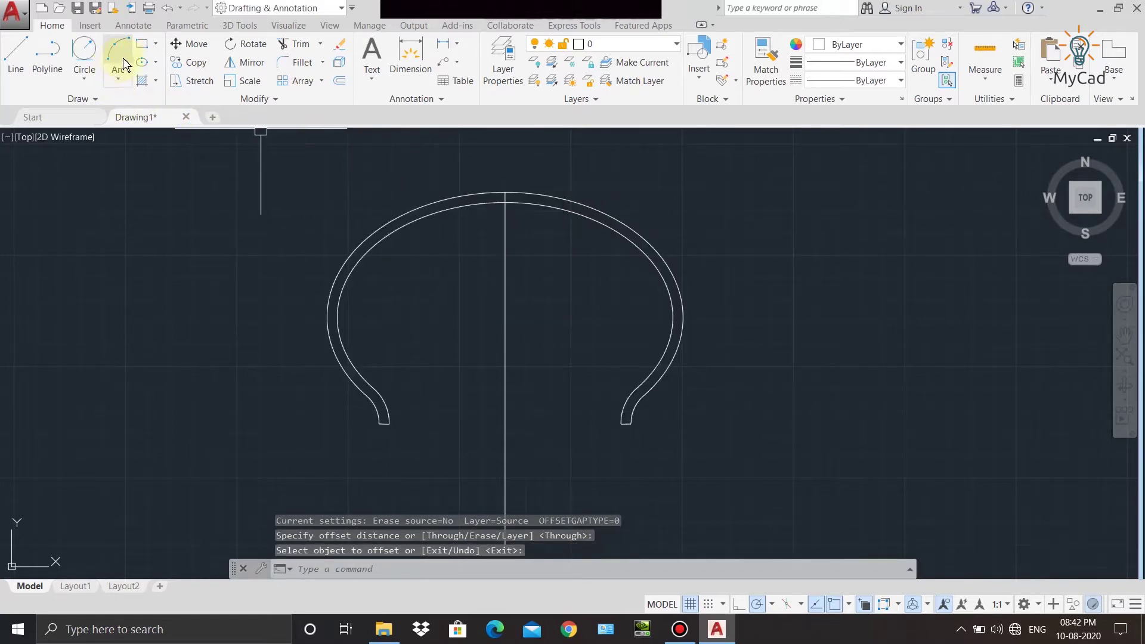
click(142, 63)
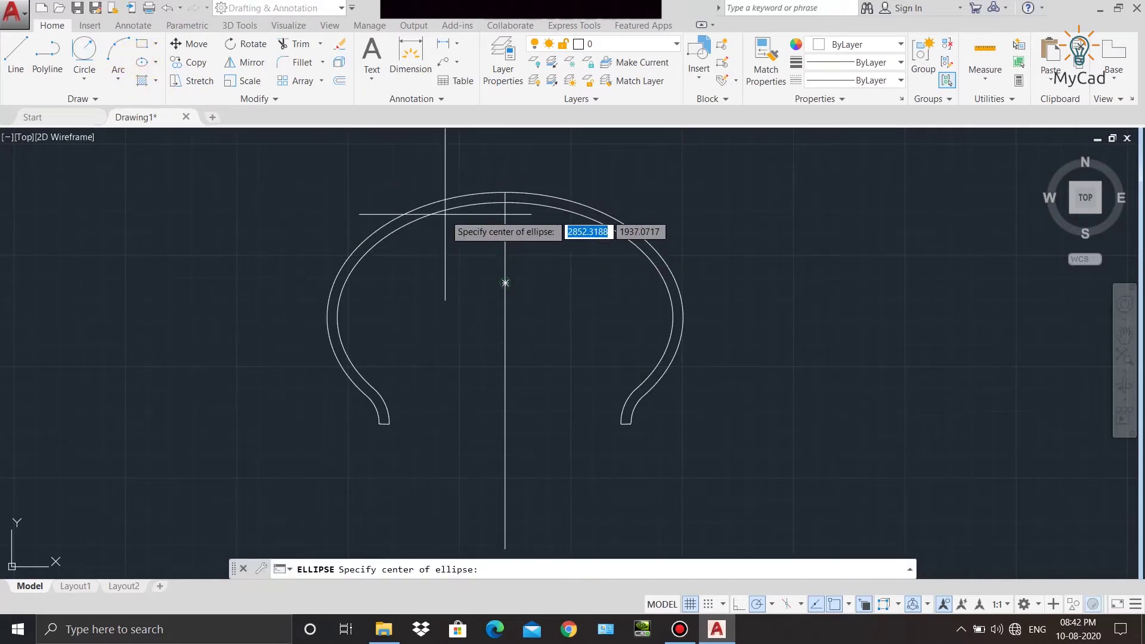
click(505, 282)
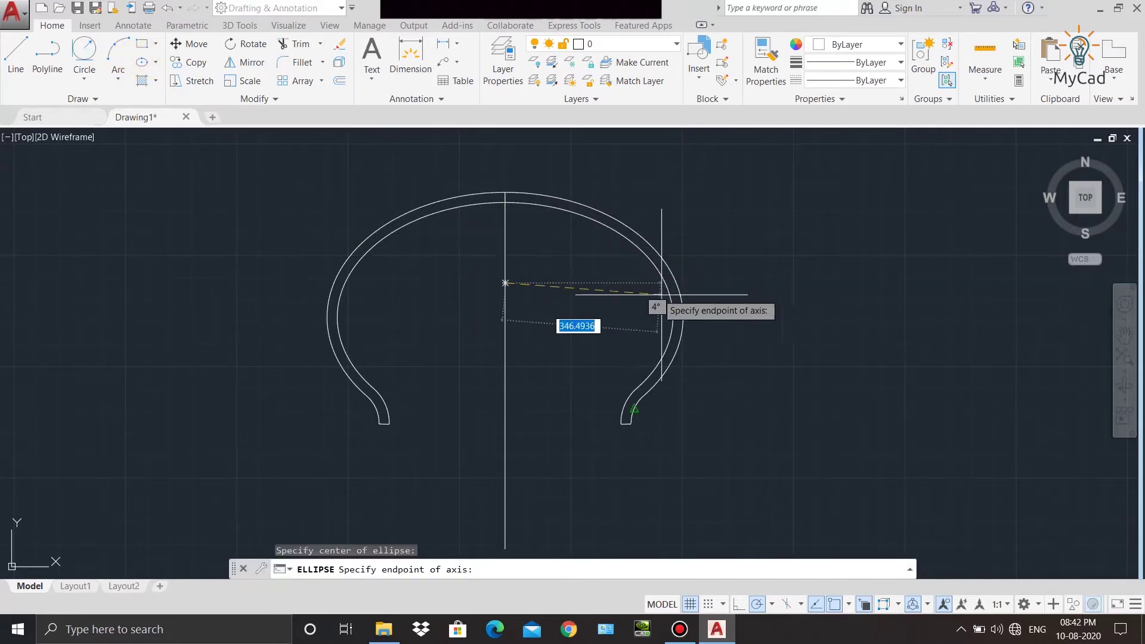
click(674, 288)
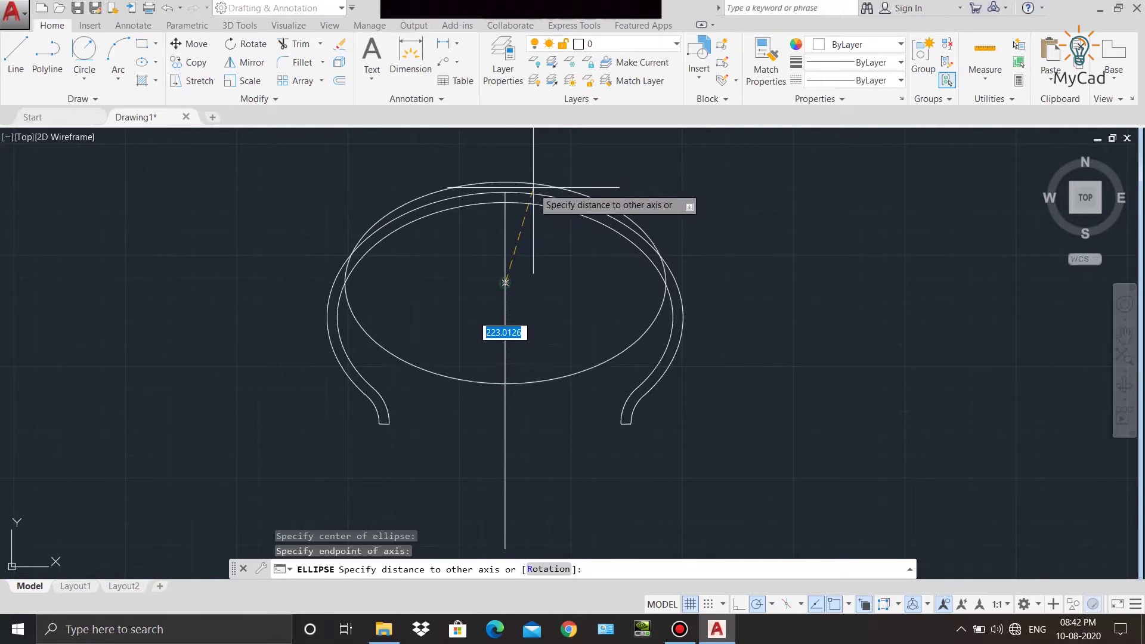
click(536, 180)
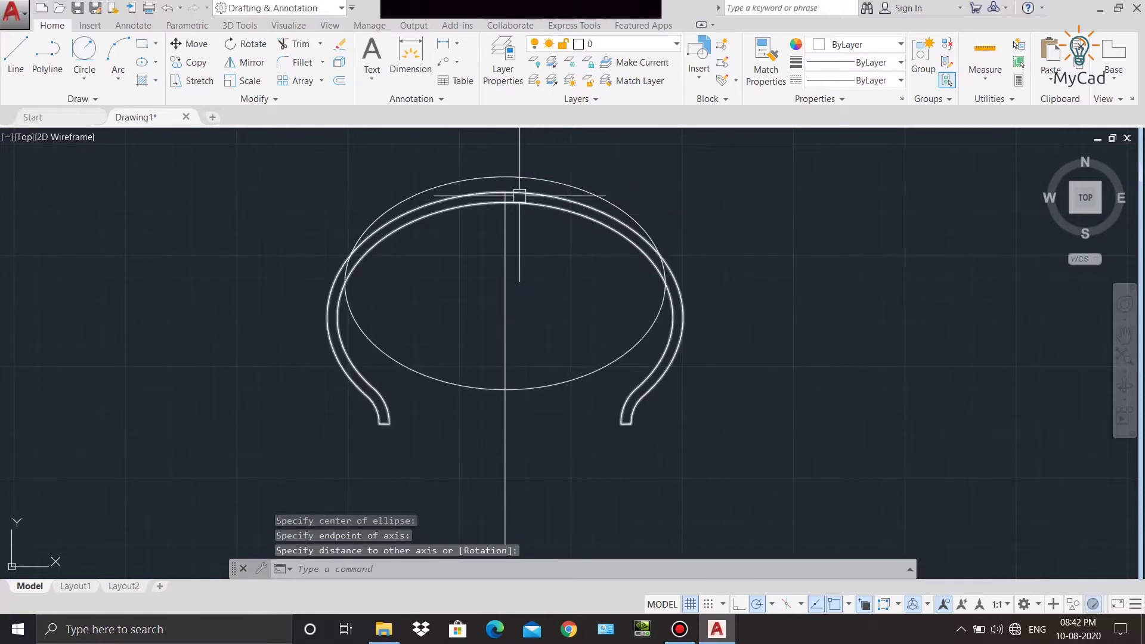
scroll(477, 164, up, 2)
scroll(455, 205, up, 1)
scroll(537, 274, down, 1)
click(564, 299)
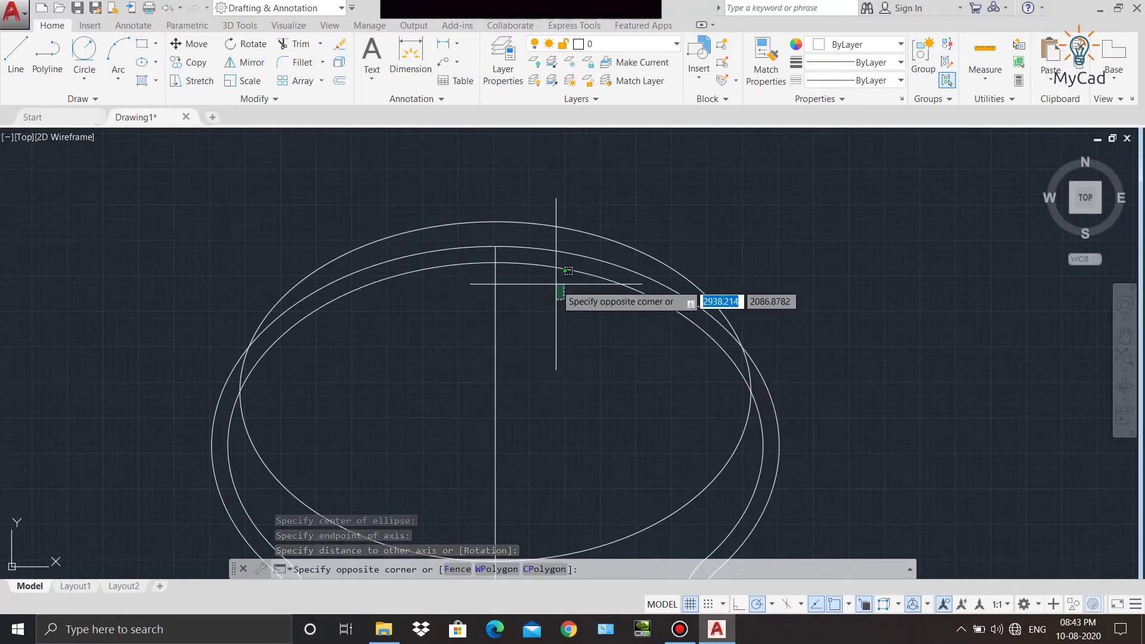
Copy the double-walled tire profile spline 14.8 units from its base point.
click(519, 241)
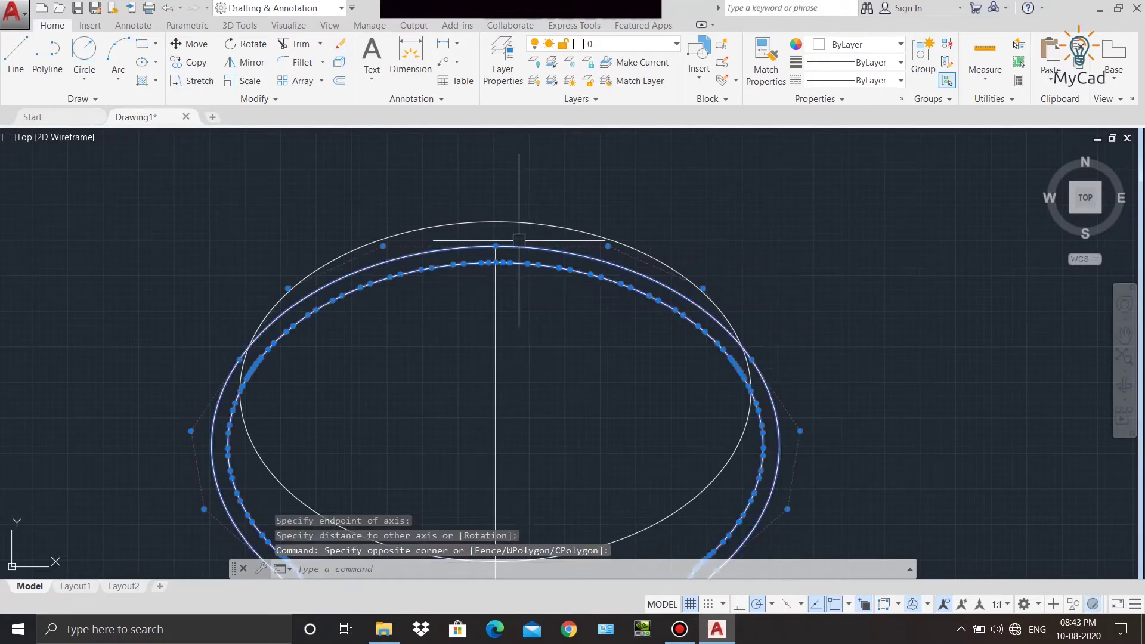
click(186, 64)
scroll(475, 366, down, 2)
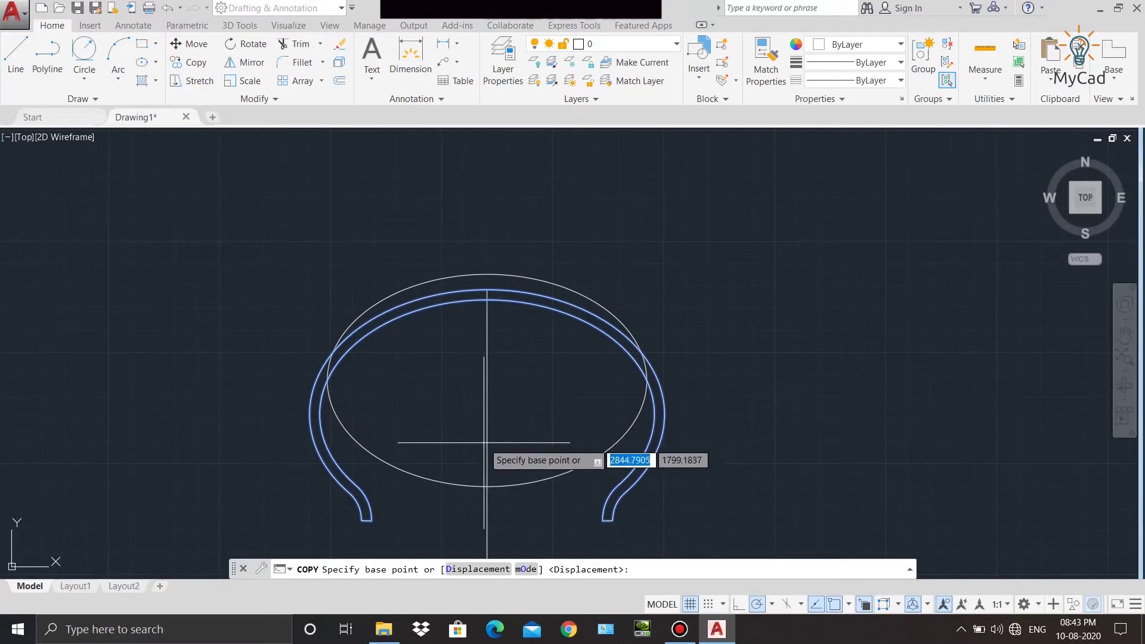
click(488, 471)
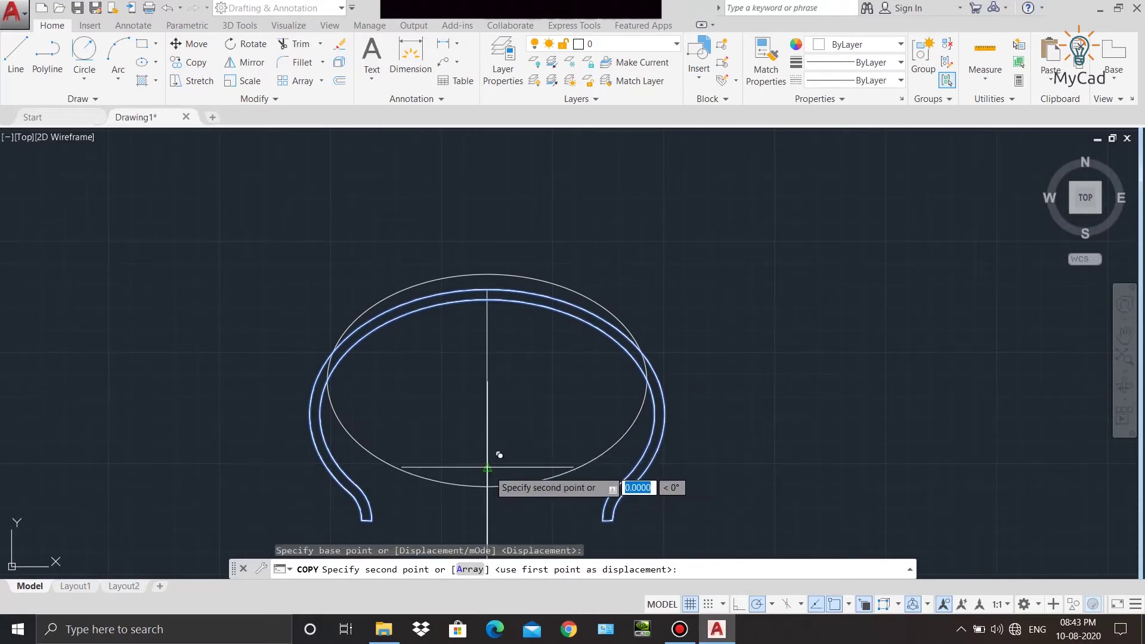
scroll(486, 462, up, 3)
scroll(486, 463, up, 2)
scroll(485, 459, down, 4)
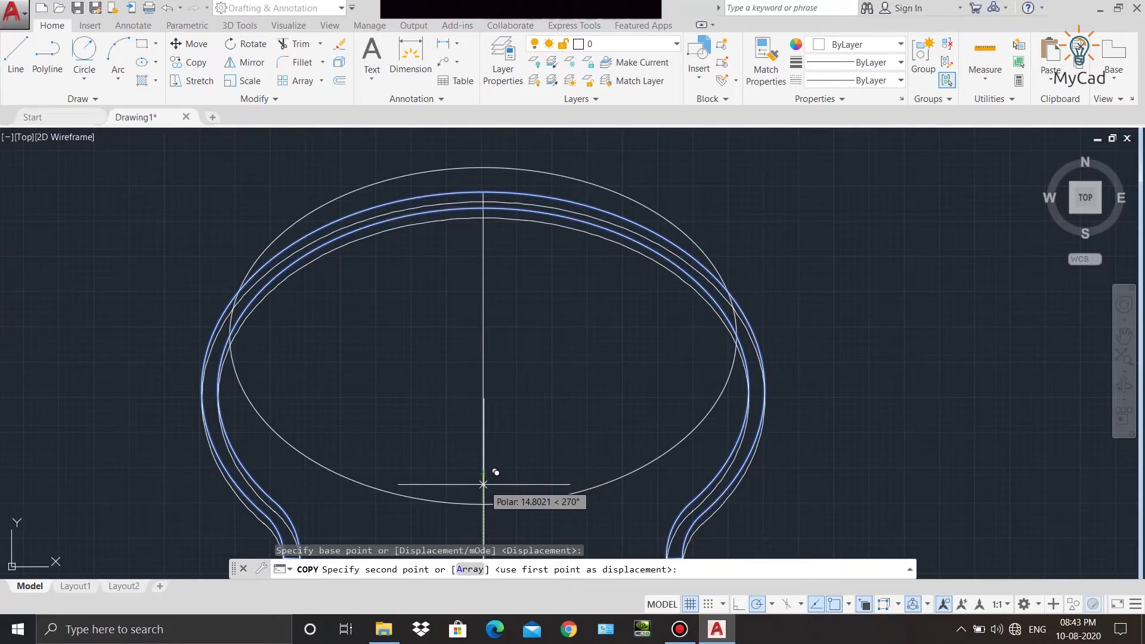
click(483, 484)
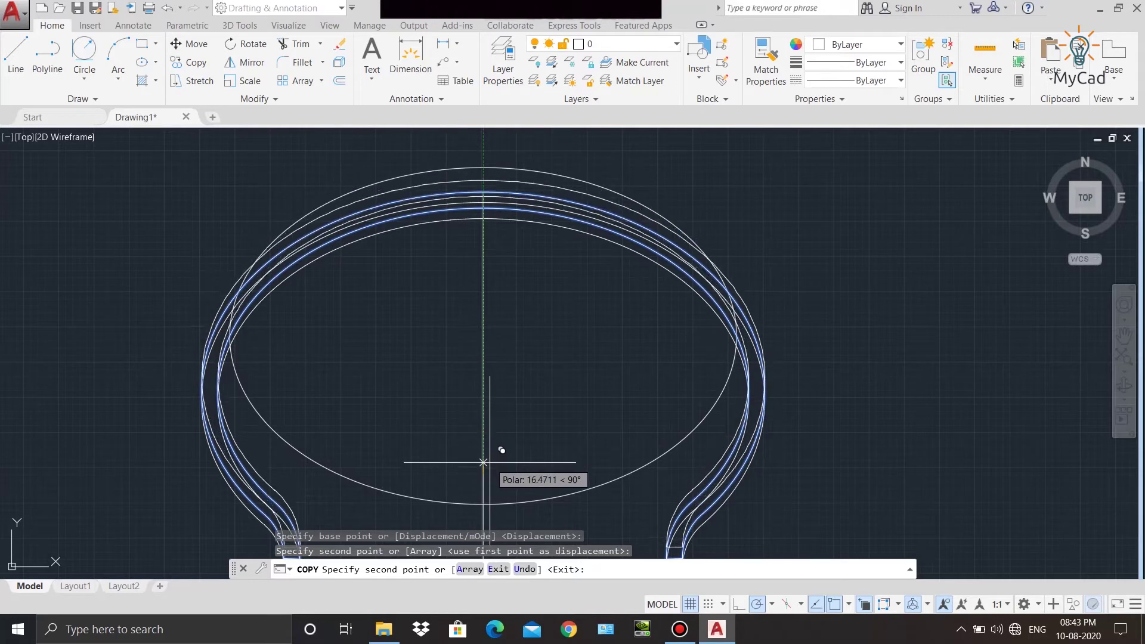
right_click(496, 425)
click(530, 237)
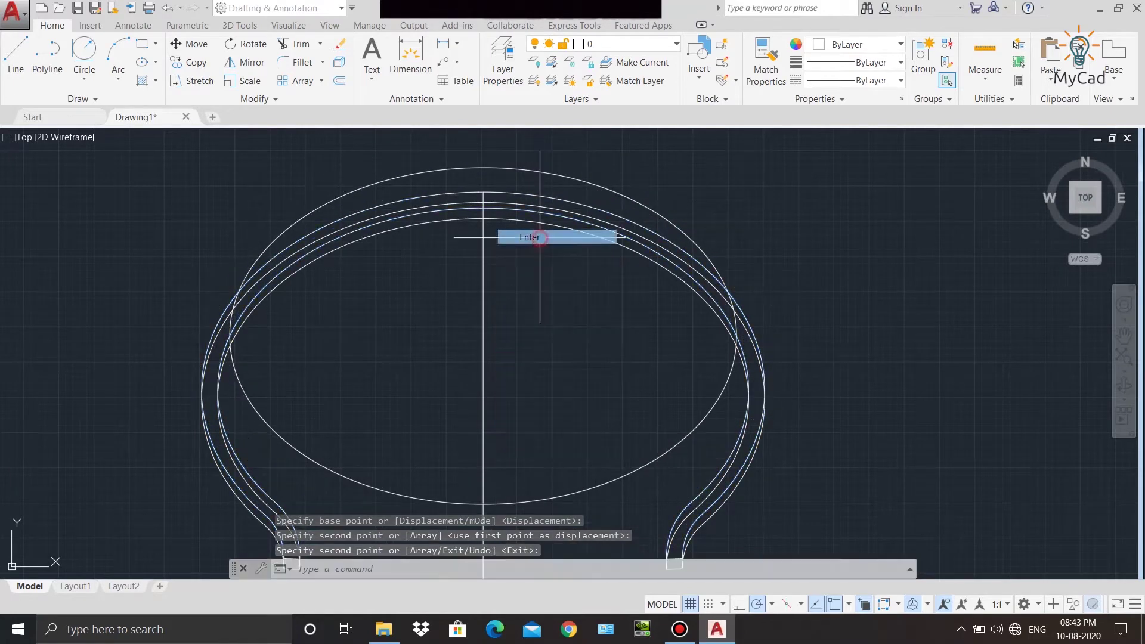
scroll(744, 446, down, 2)
scroll(728, 340, up, 5)
click(694, 343)
scroll(767, 351, down, 2)
Hide the tire profile spline with Hide Objects and frame the large ellipse.
scroll(903, 427, down, 2)
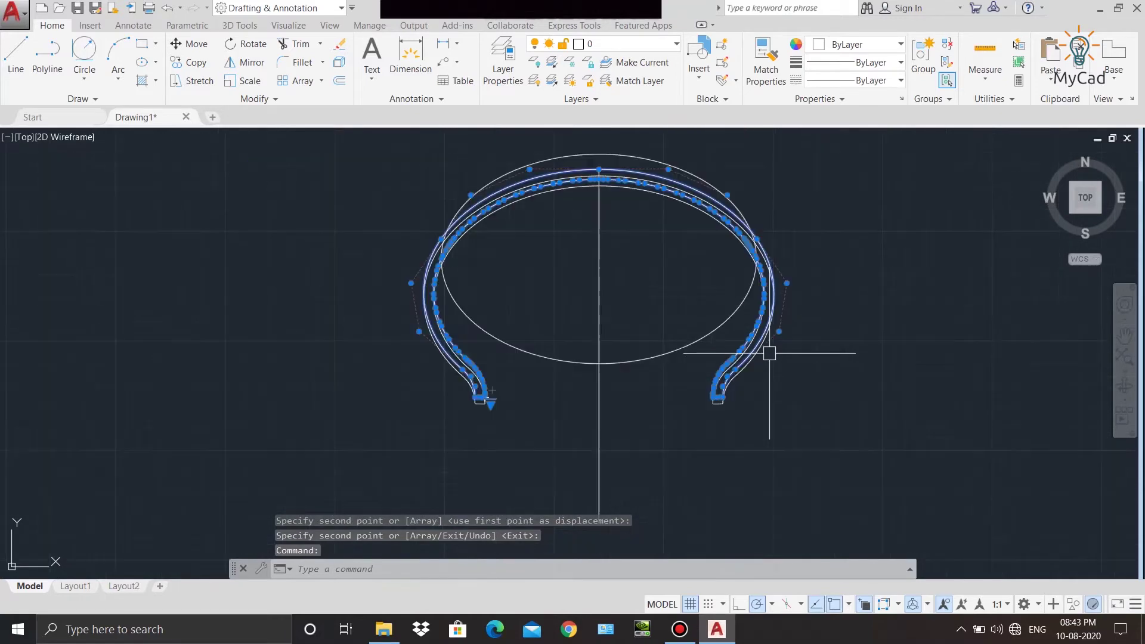
click(1071, 605)
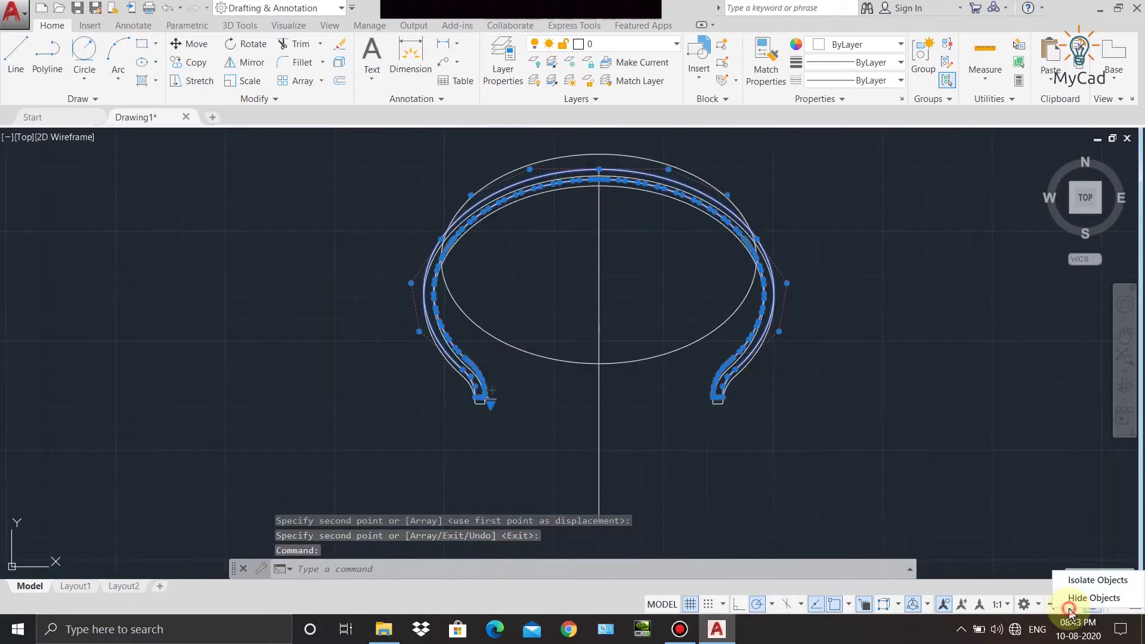
click(1091, 595)
scroll(660, 289, up, 1)
scroll(652, 281, up, 2)
middle_drag(652, 281, 630, 294)
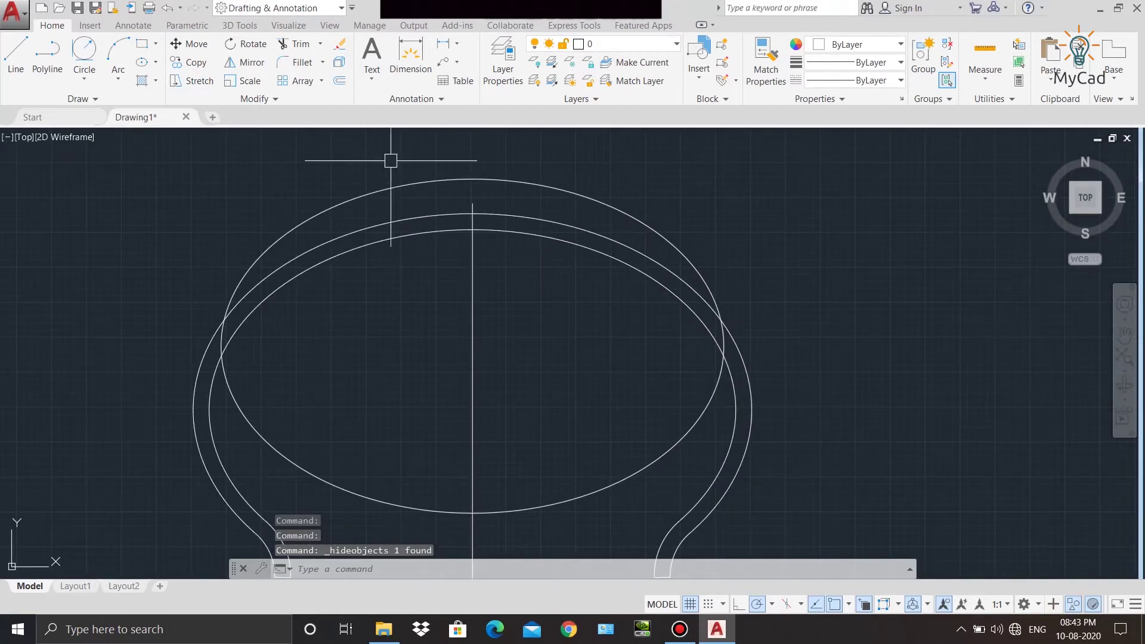
Trim the outer left arc and lower-left pieces, using all objects as cutting edges.
click(300, 47)
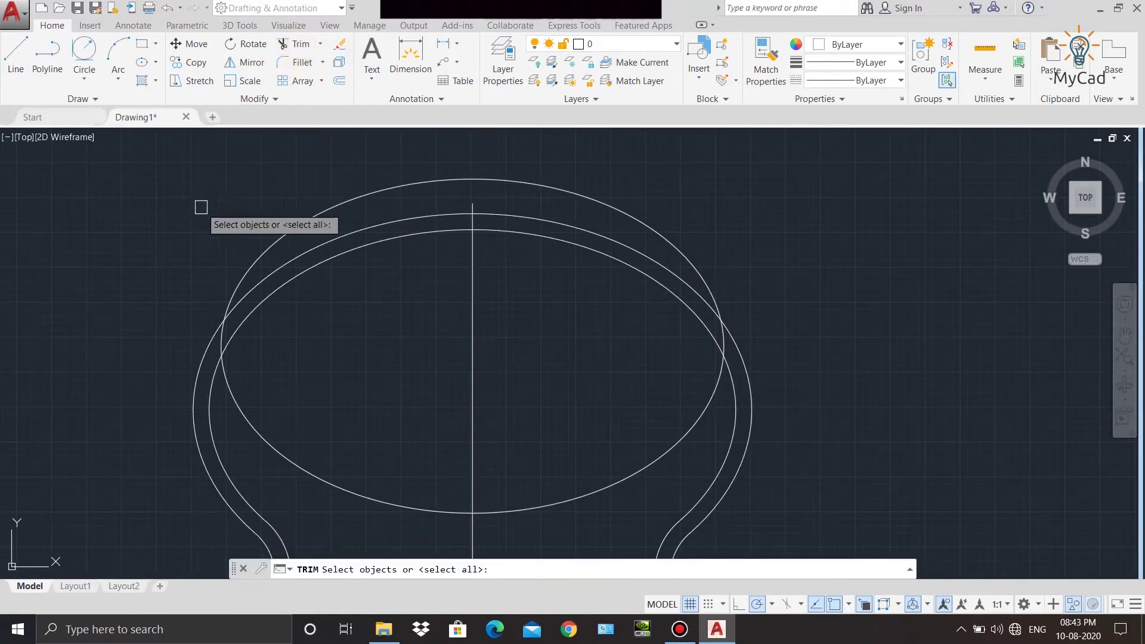
key(Return)
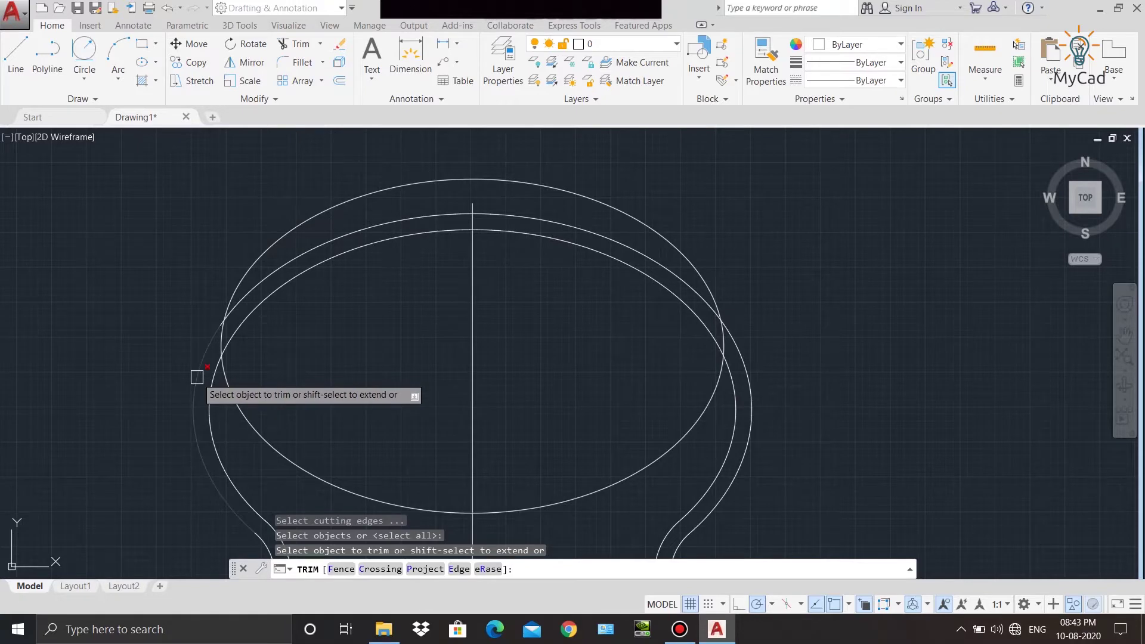
click(197, 376)
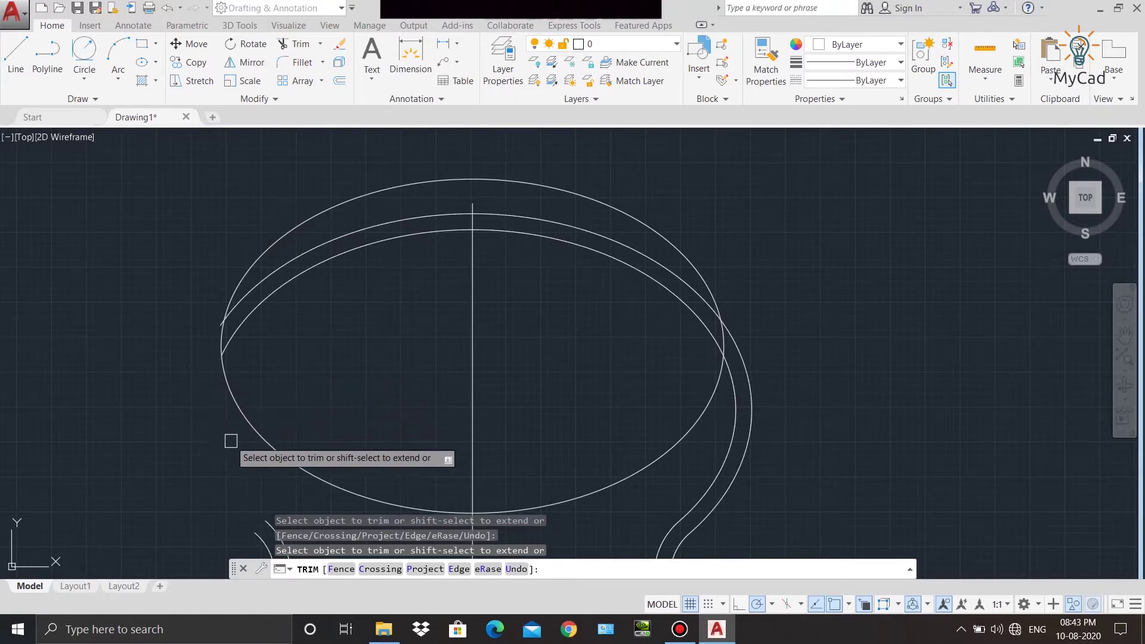
scroll(237, 418, down, 3)
click(361, 466)
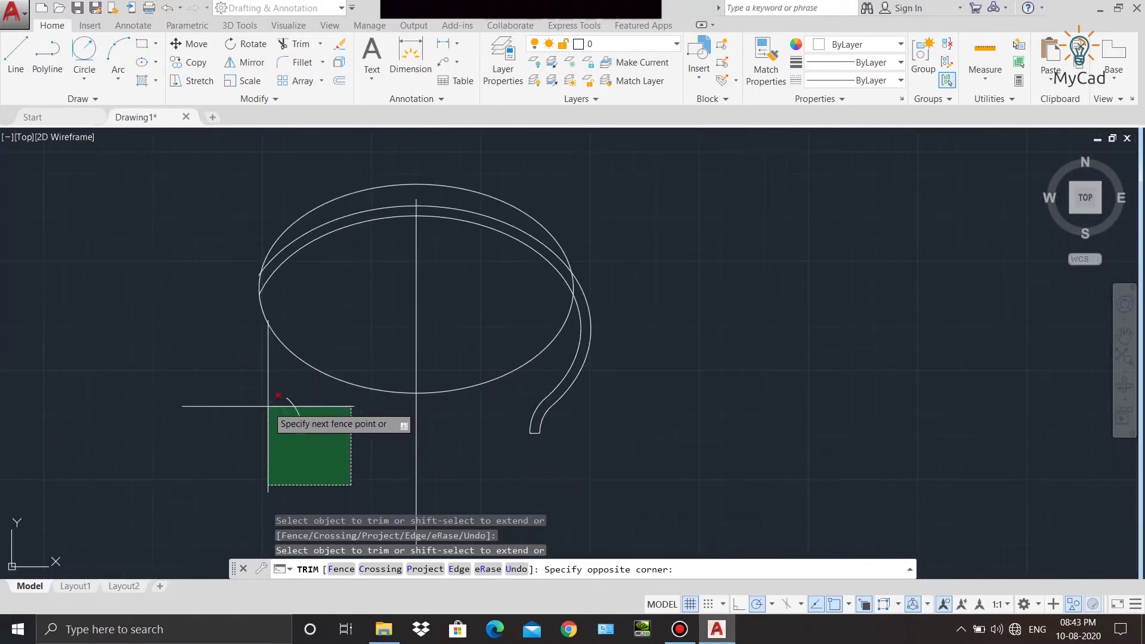
click(268, 485)
click(414, 443)
Trim the outer right arc portion and the inner arc right of the centre line.
click(611, 465)
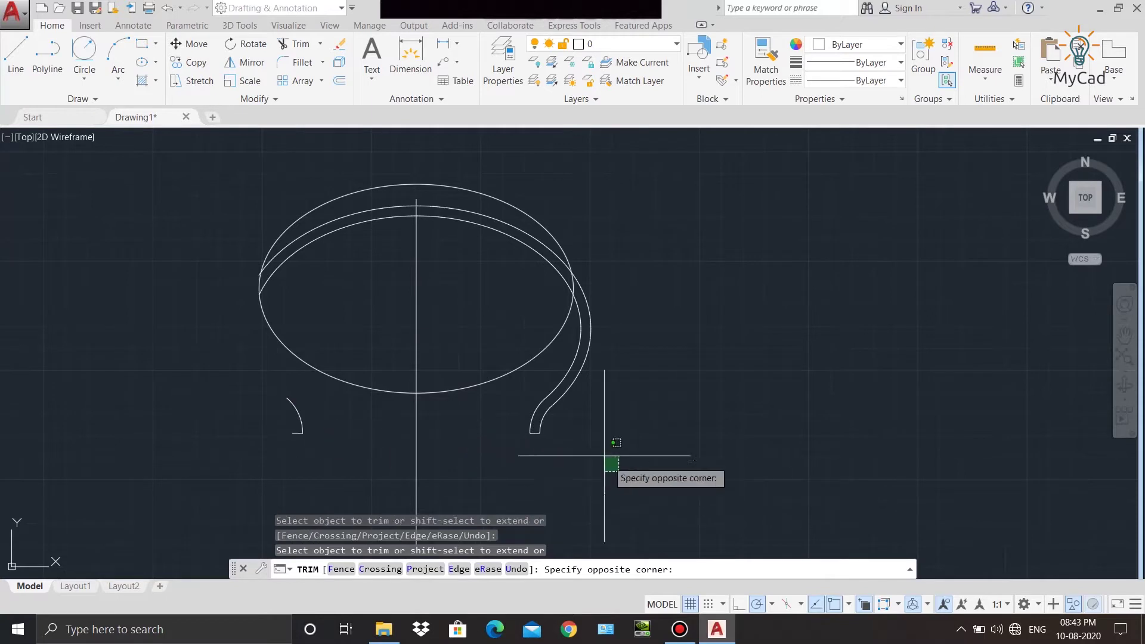
click(514, 383)
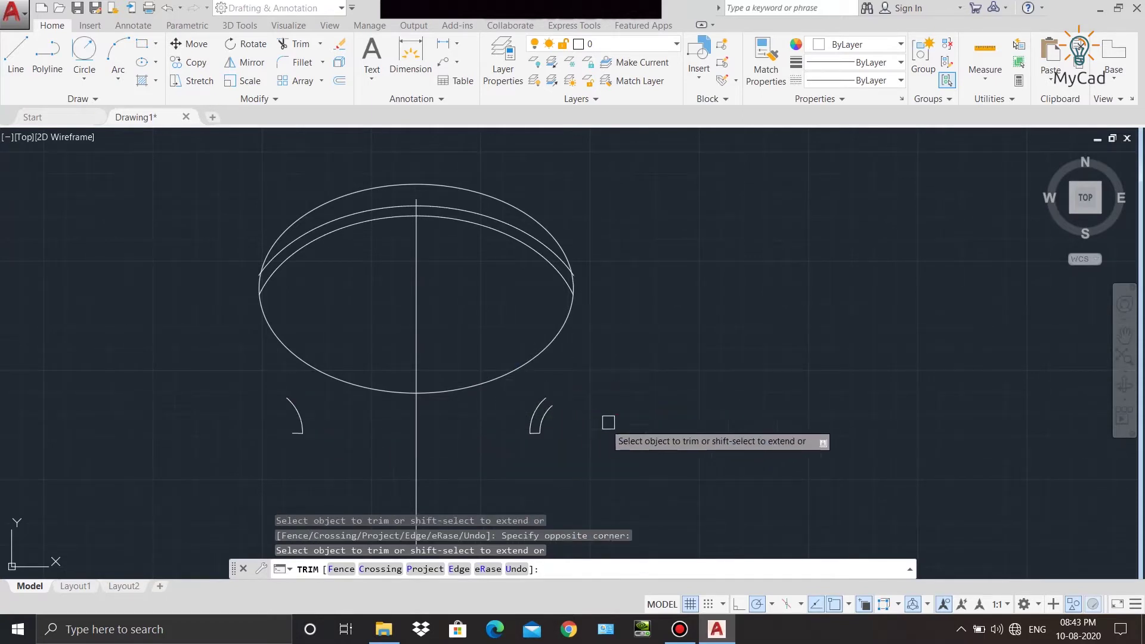
scroll(484, 218, up, 4)
scroll(470, 239, down, 2)
click(469, 232)
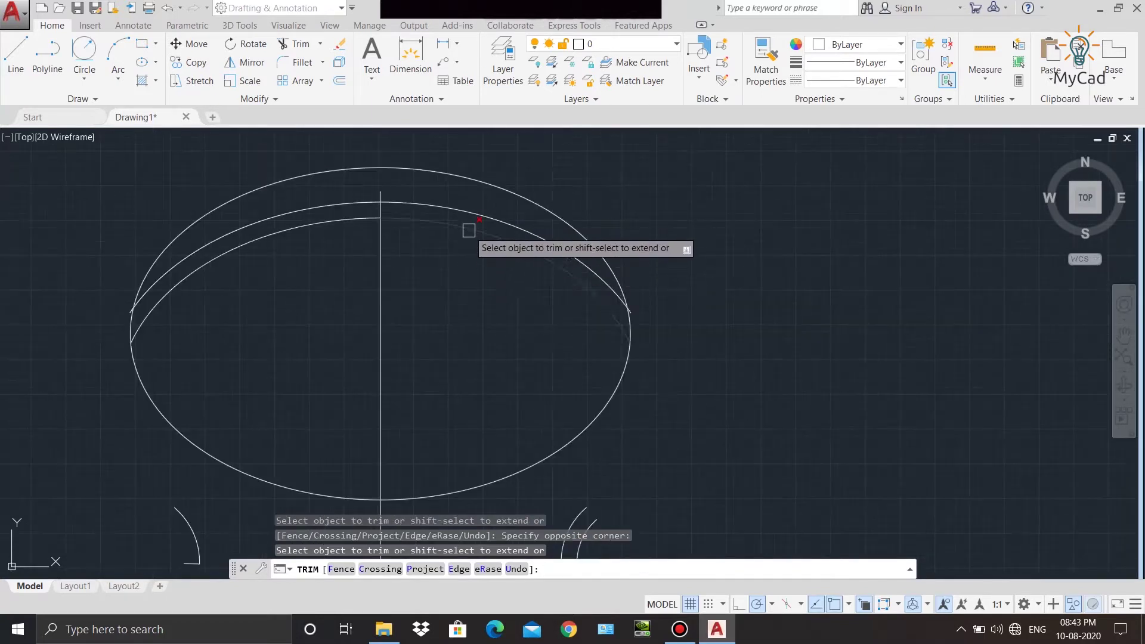
right_click(261, 282)
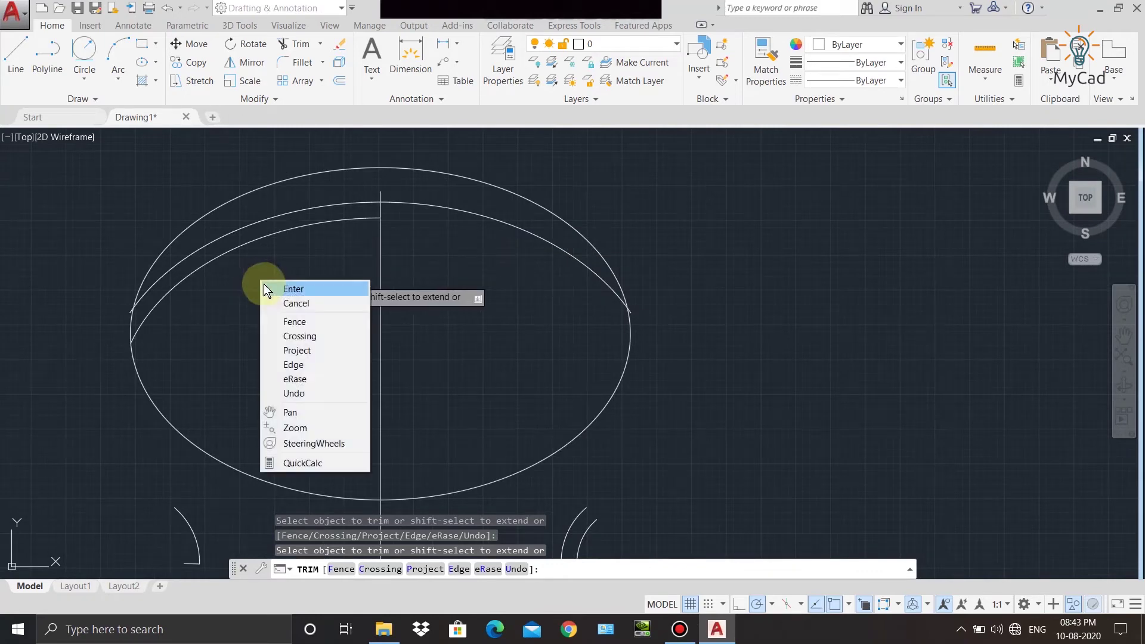
click(268, 289)
Erase the four leftover arc fragments, keeping one inner arc near the ellipse's top.
click(211, 270)
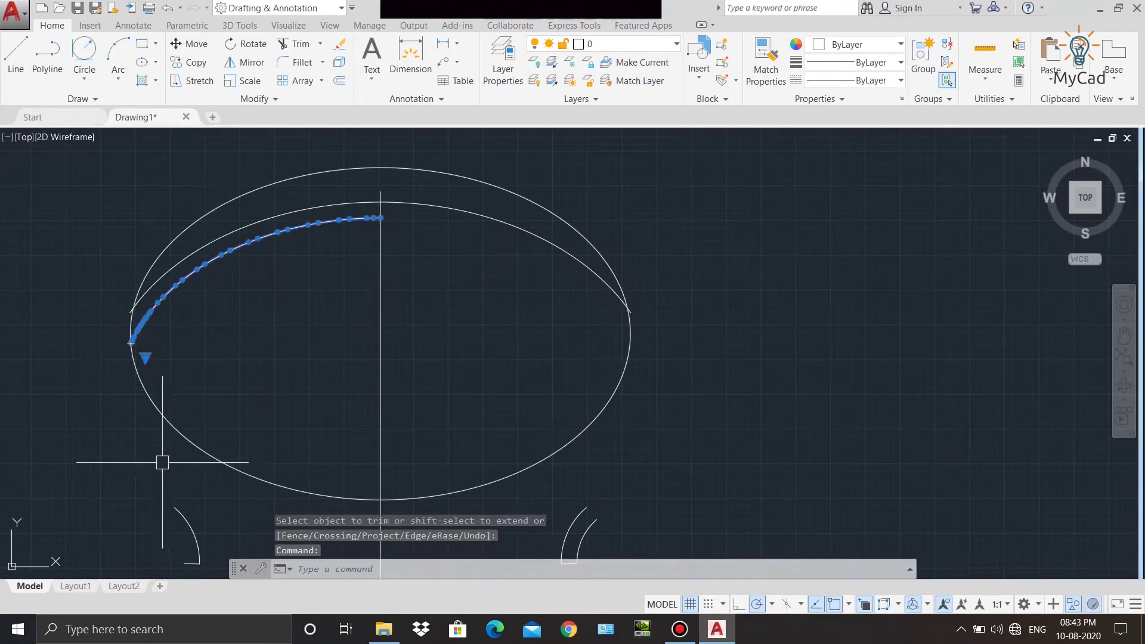
click(193, 519)
click(582, 524)
middle_drag(632, 597, 659, 511)
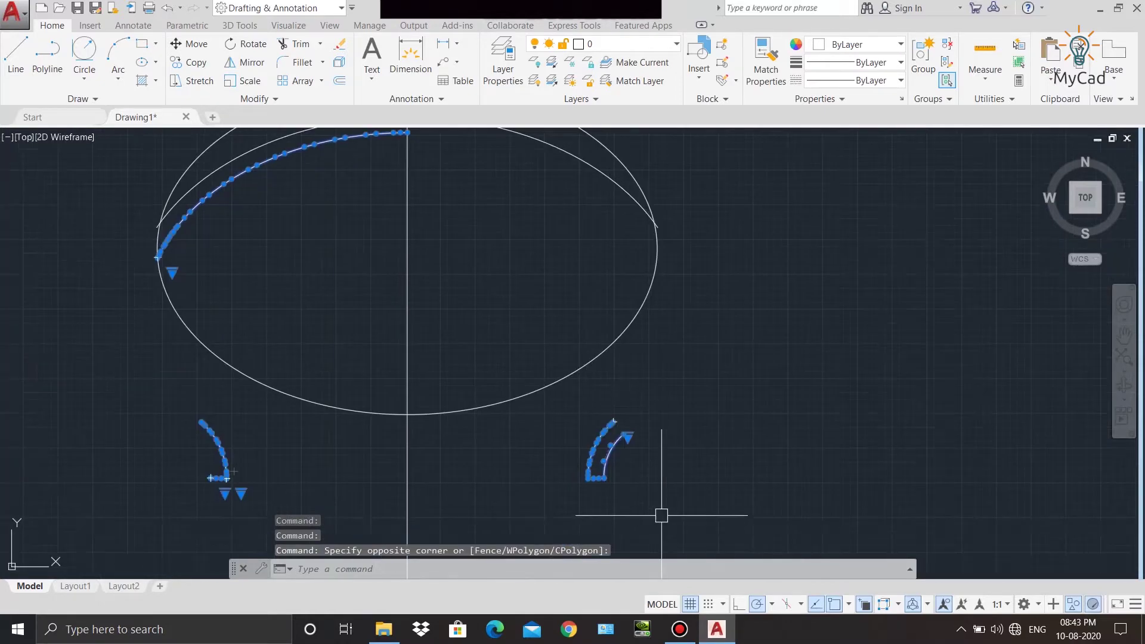
click(569, 415)
right_click(760, 344)
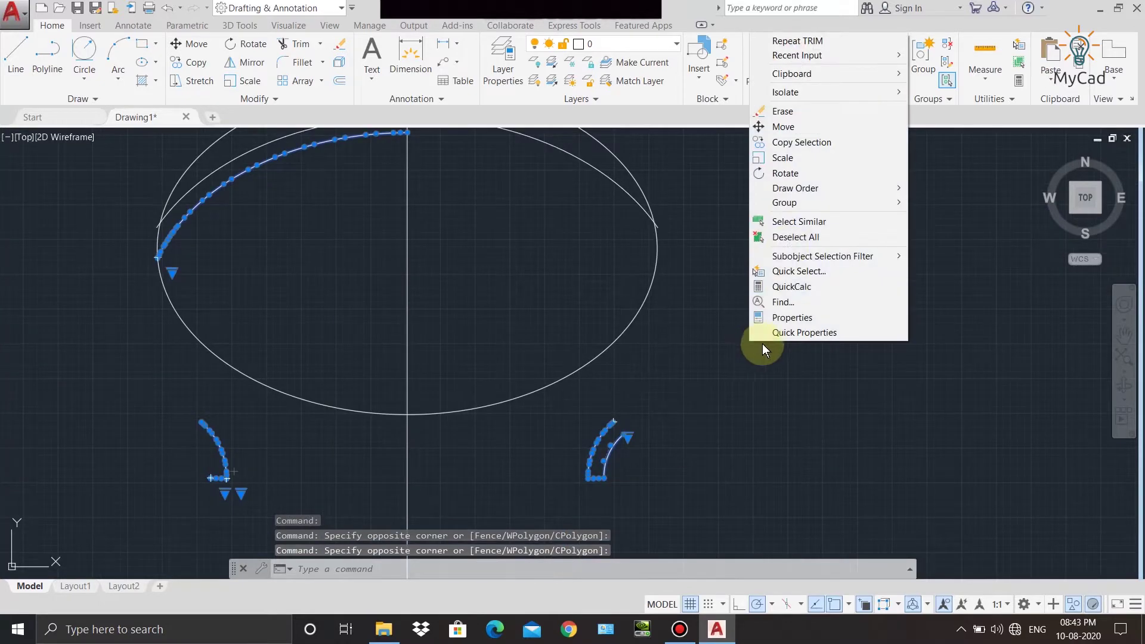
click(789, 111)
mouse_move(716, 199)
middle_down()
mouse_move(685, 280)
mouse_move(691, 310)
middle_up()
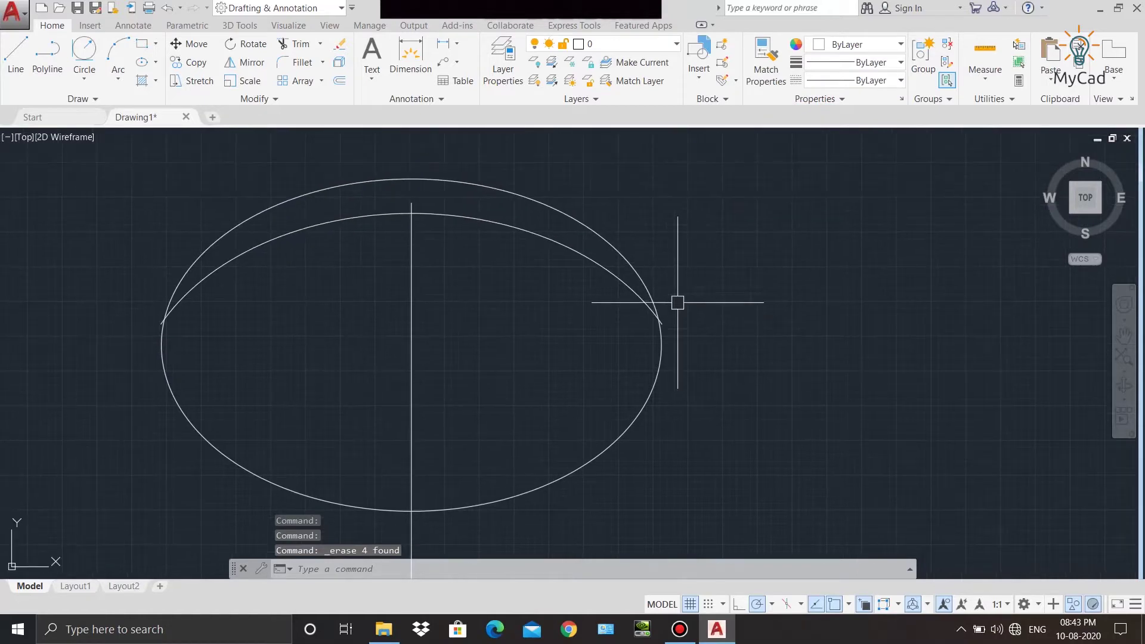
Run a trim with the large ellipse chosen as the cutting edge.
click(281, 49)
scroll(92, 276, up, 3)
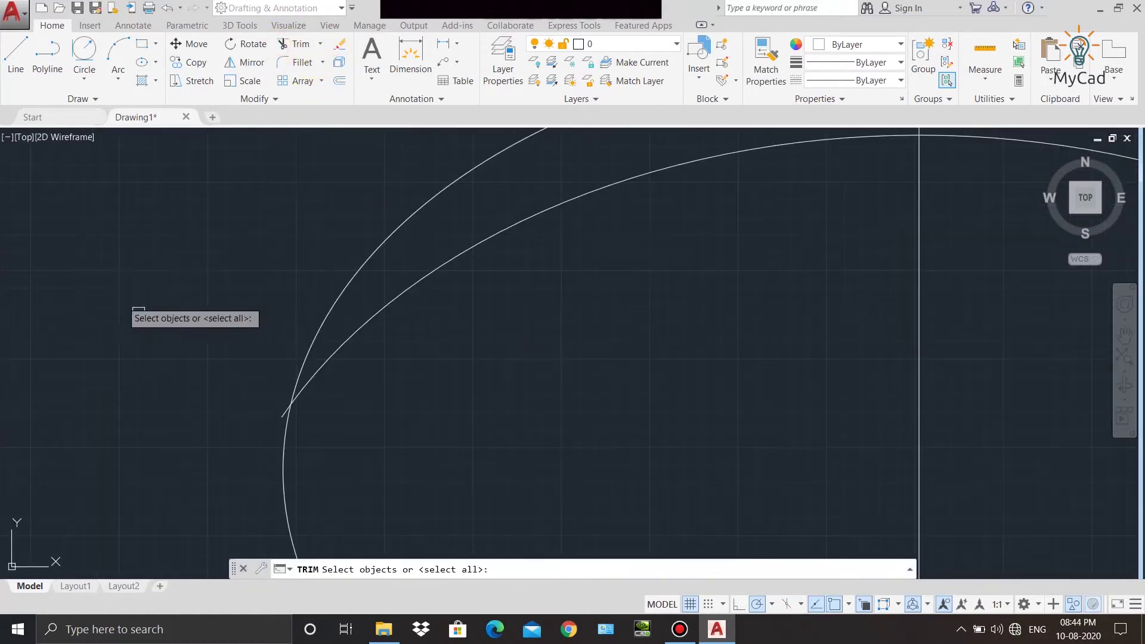
click(279, 457)
key(Return)
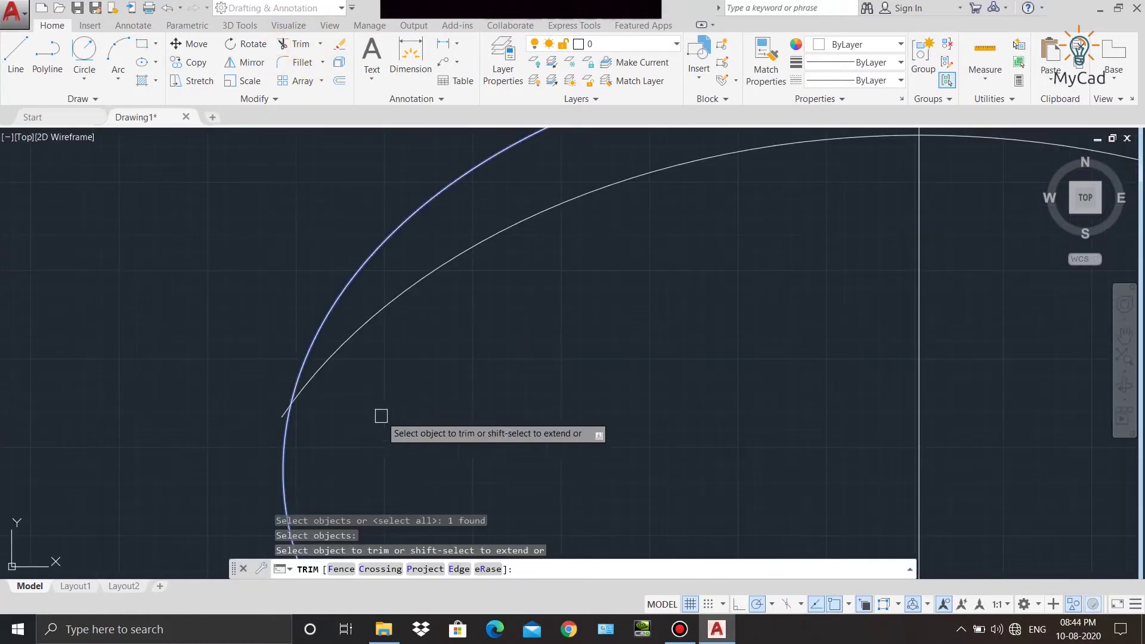
scroll(501, 409, down, 4)
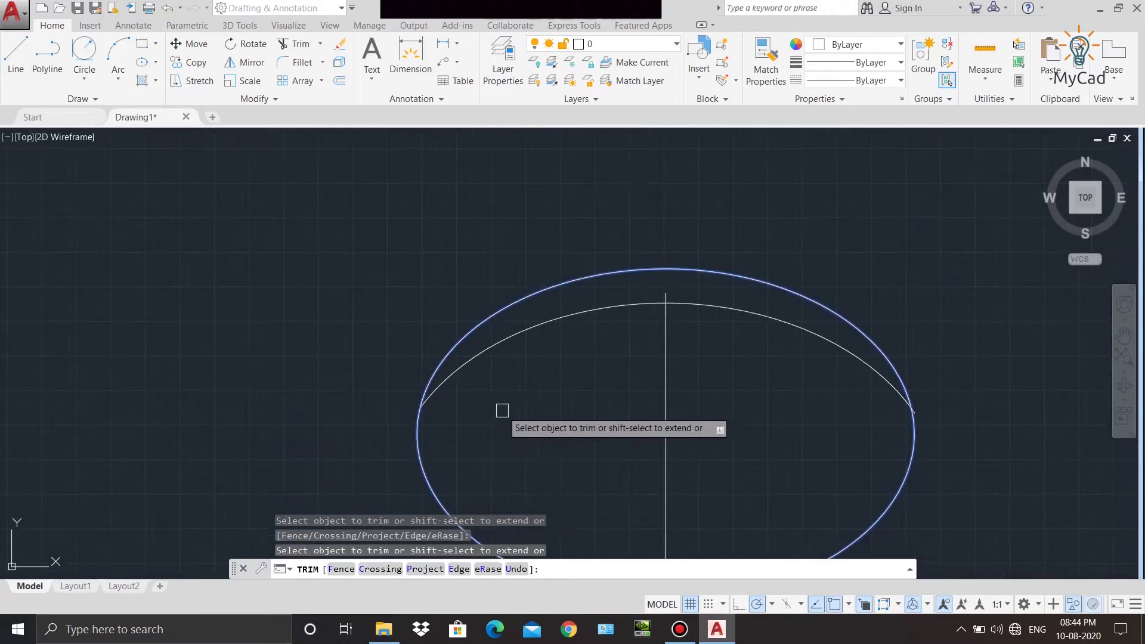
scroll(723, 346, up, 4)
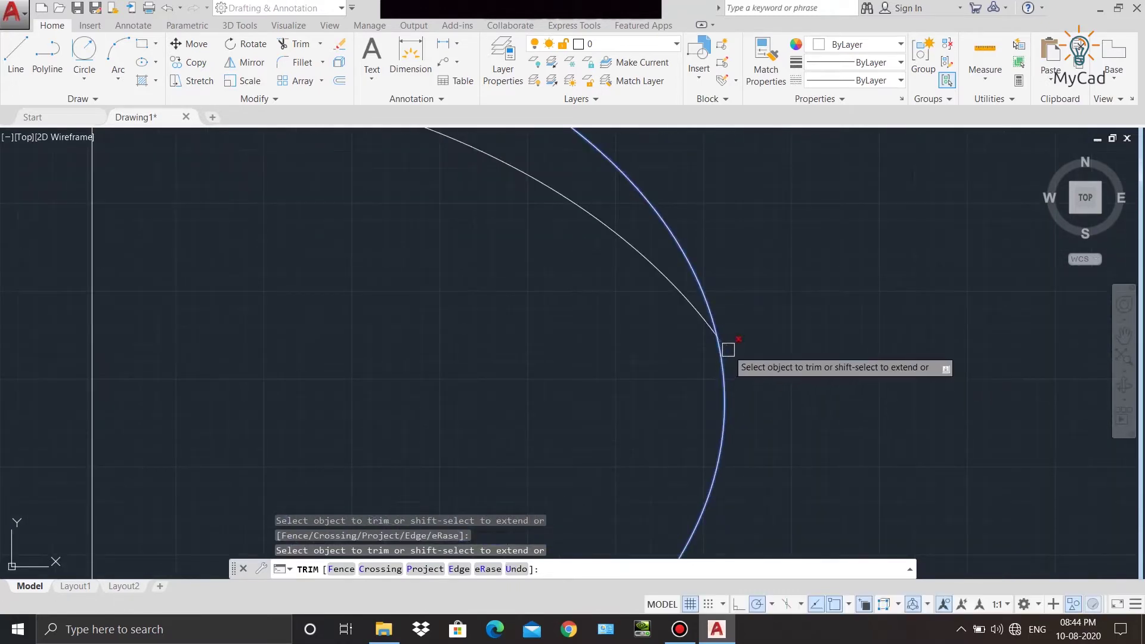
right_click(766, 308)
click(776, 315)
scroll(674, 300, down, 4)
middle_drag(673, 300, 713, 312)
Trim away the ellipse's lower-right arc, leaving a thin crescent cap.
click(300, 45)
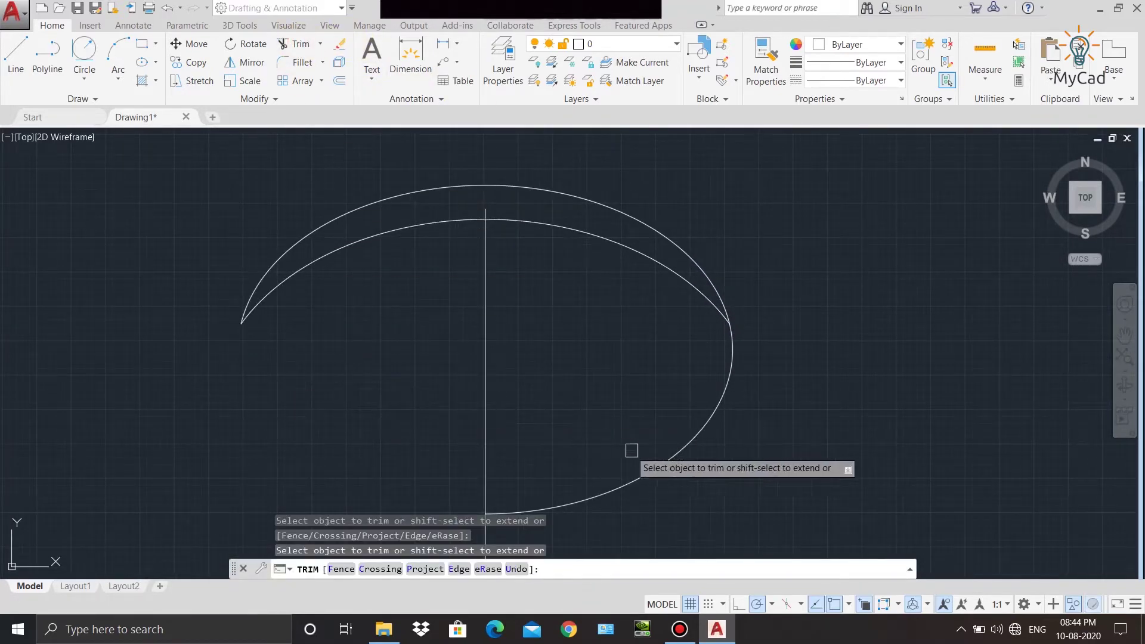
click(652, 459)
right_click(625, 365)
click(628, 367)
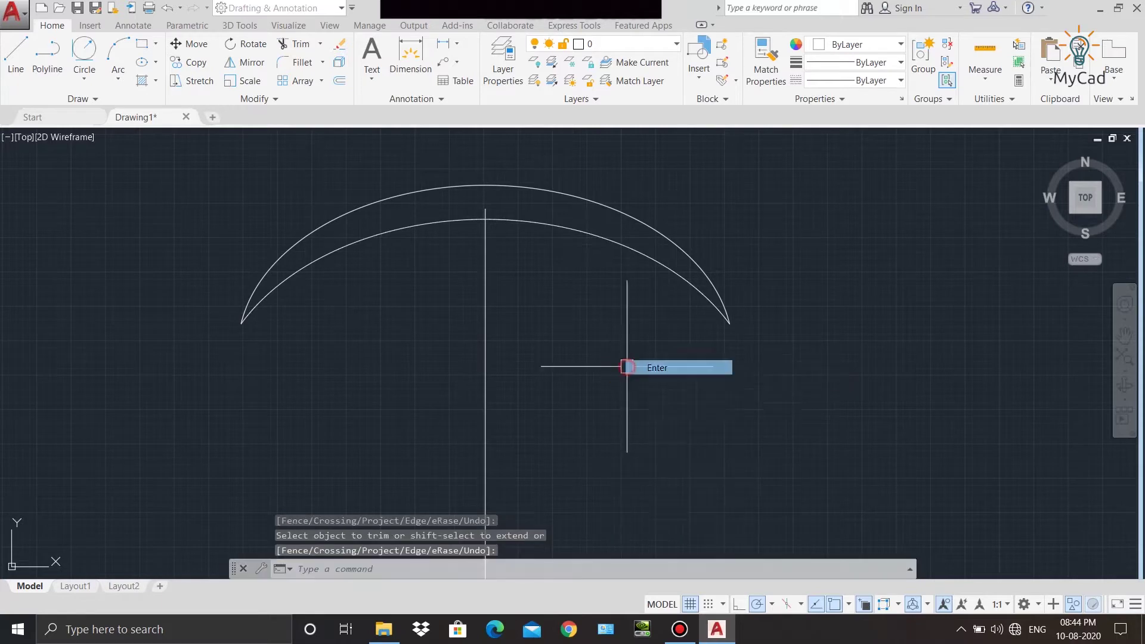
End object isolation so the tire profile reappears beneath the crescent.
click(1078, 606)
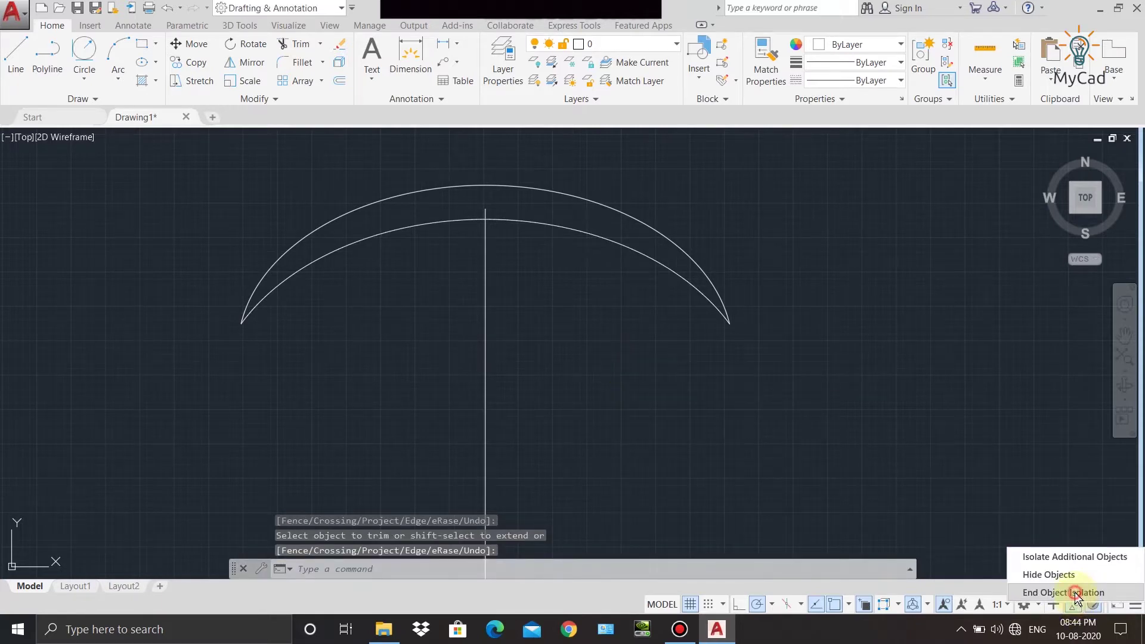
click(1077, 593)
middle_drag(638, 414, 645, 394)
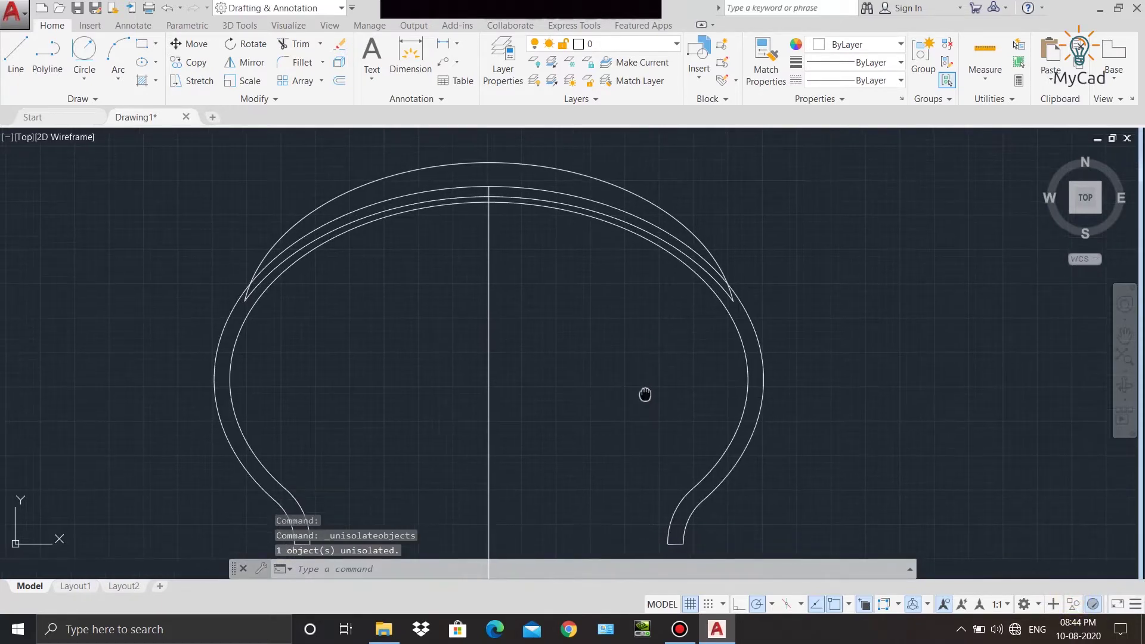
Move the tire profile curves so their top sits on the crescent's inner arc.
click(727, 516)
click(661, 389)
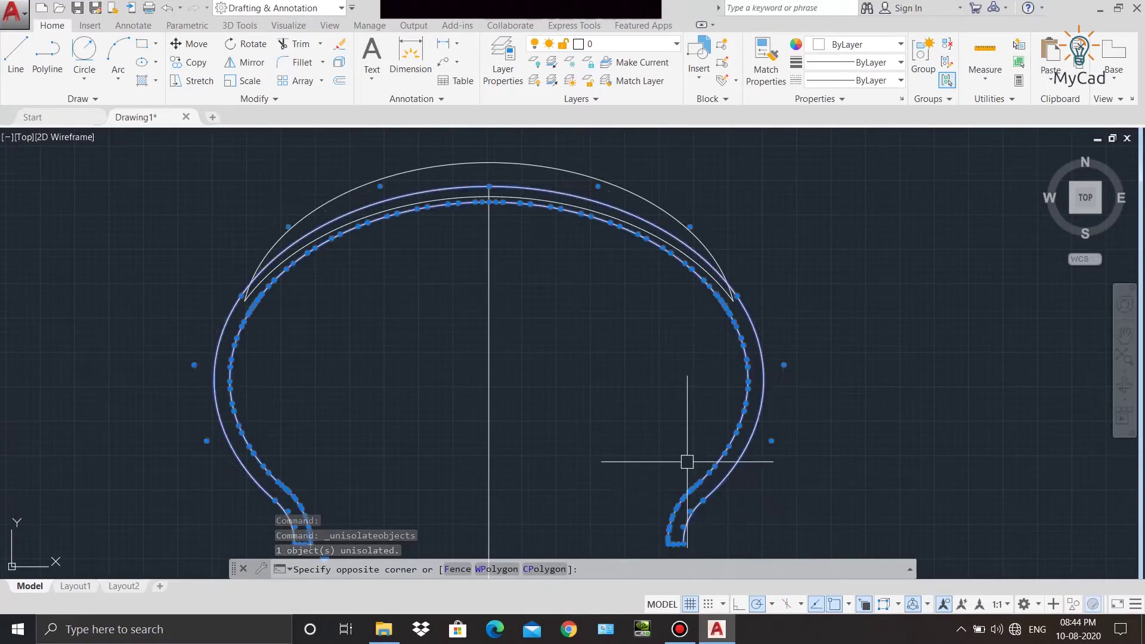
click(185, 47)
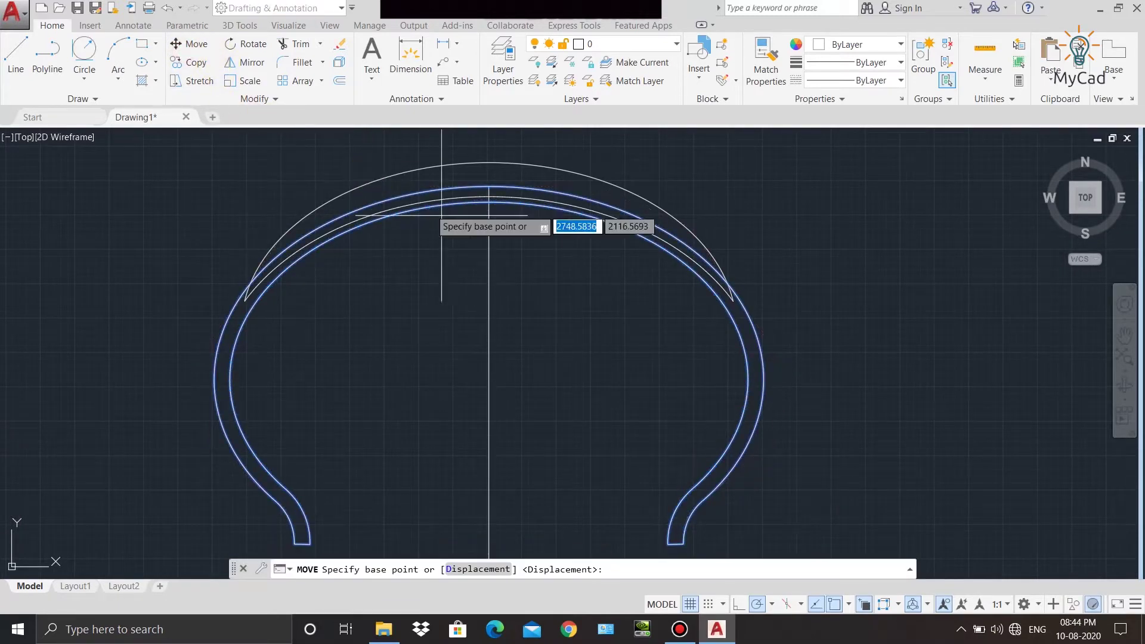
scroll(480, 286, up, 3)
click(469, 215)
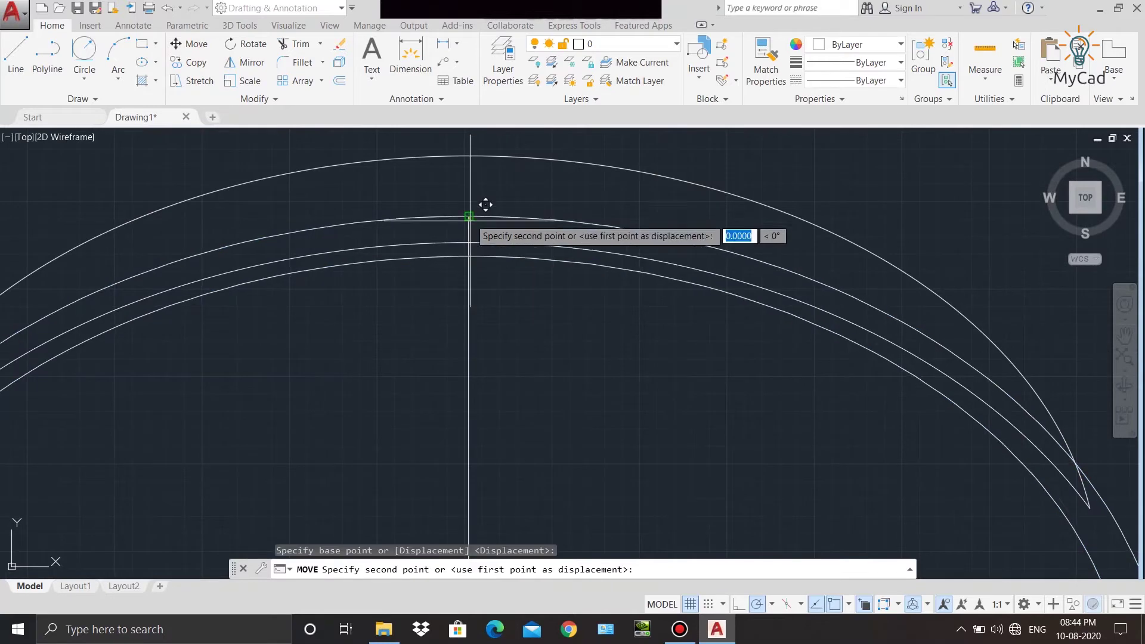
click(469, 243)
scroll(541, 228, down, 3)
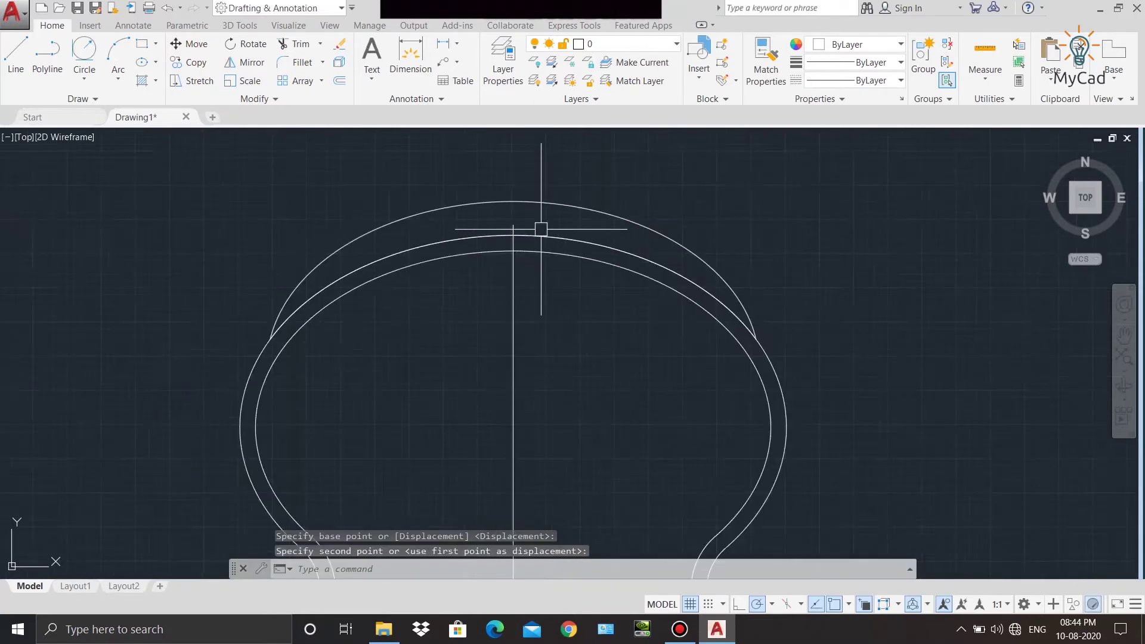
scroll(573, 296, down, 2)
mouse_move(573, 297)
middle_down()
mouse_move(595, 308)
mouse_move(593, 265)
middle_up()
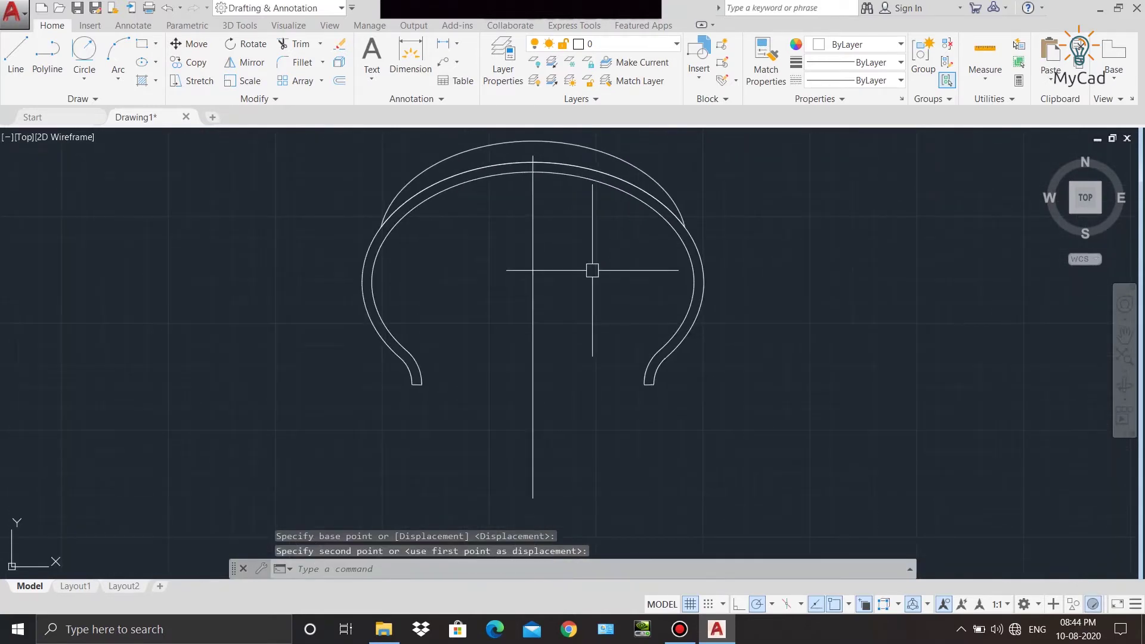
scroll(592, 271, down, 2)
Draw a horizontal axis line below the tire profile.
click(7, 49)
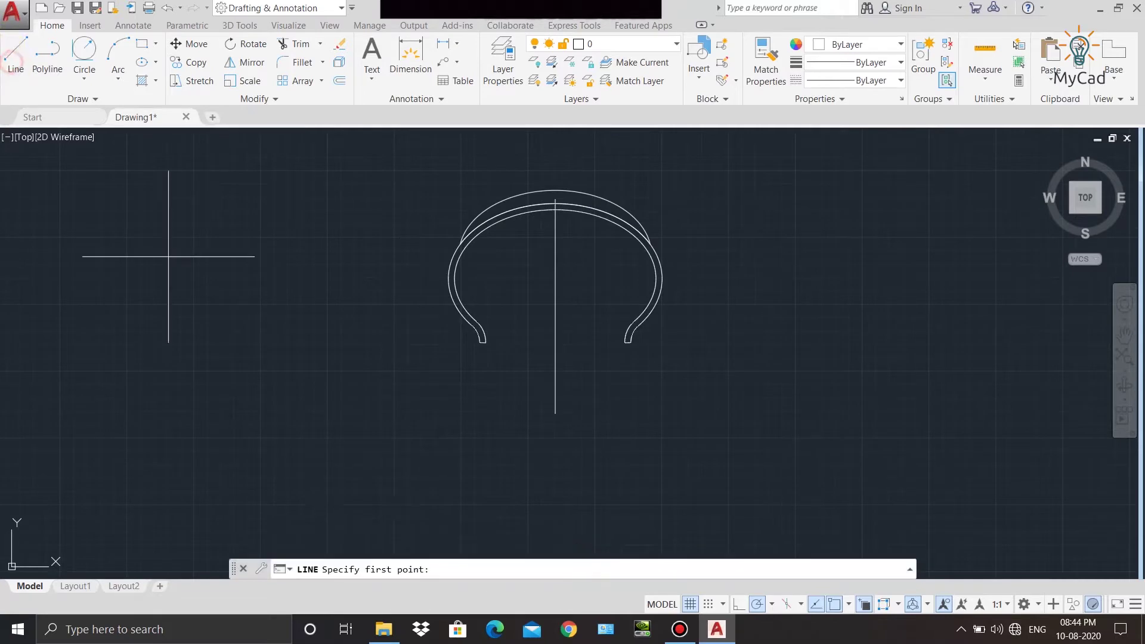
click(448, 479)
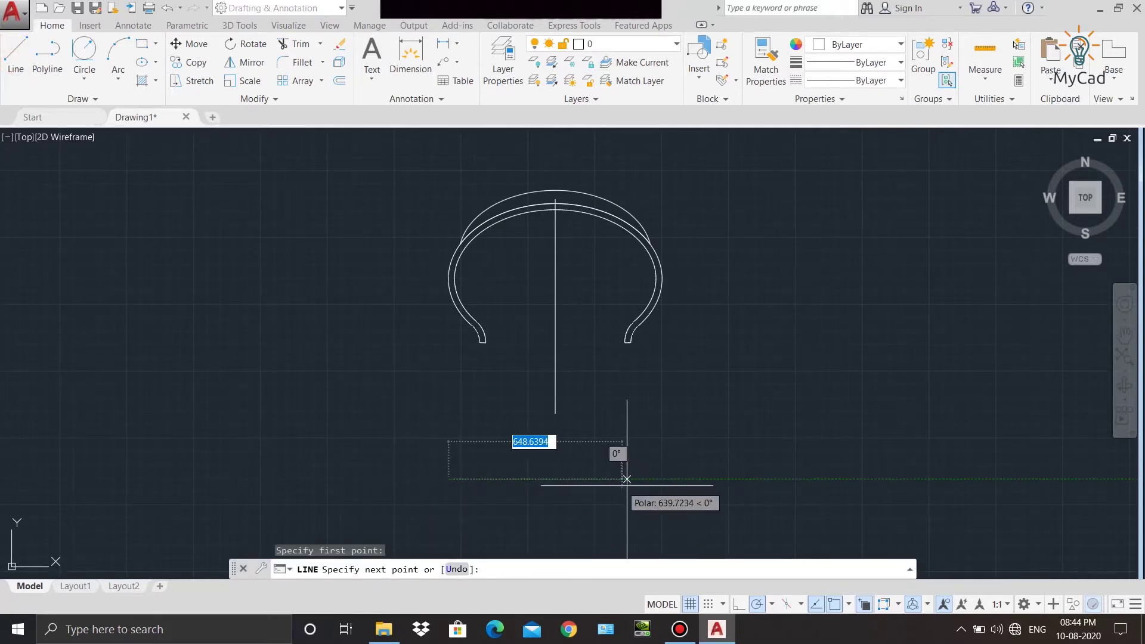
click(691, 479)
right_click(687, 405)
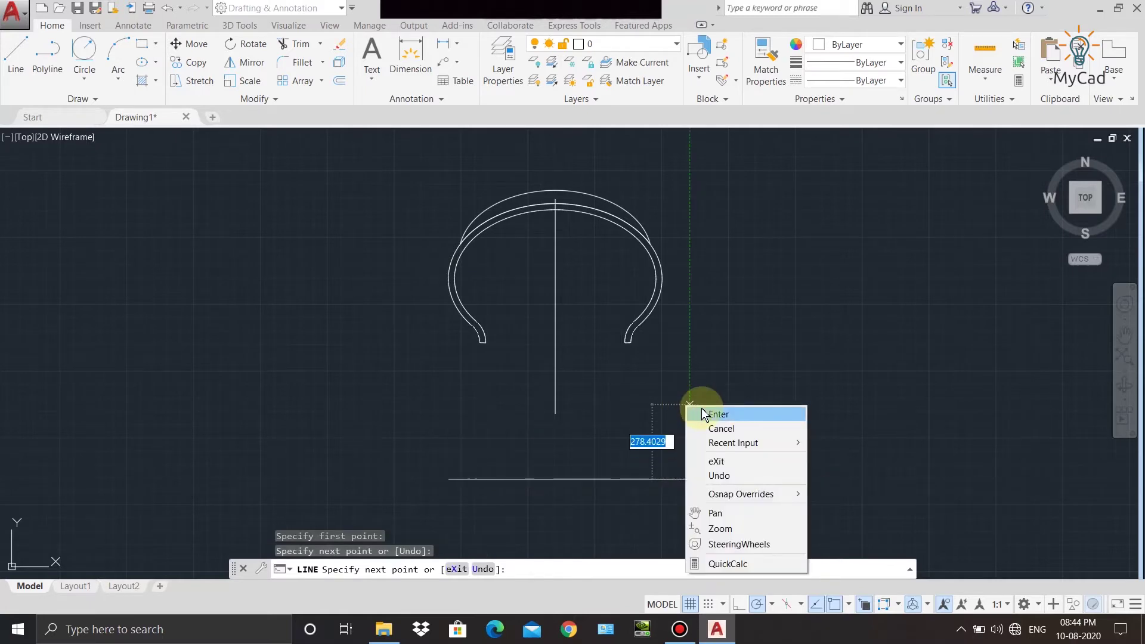
click(706, 411)
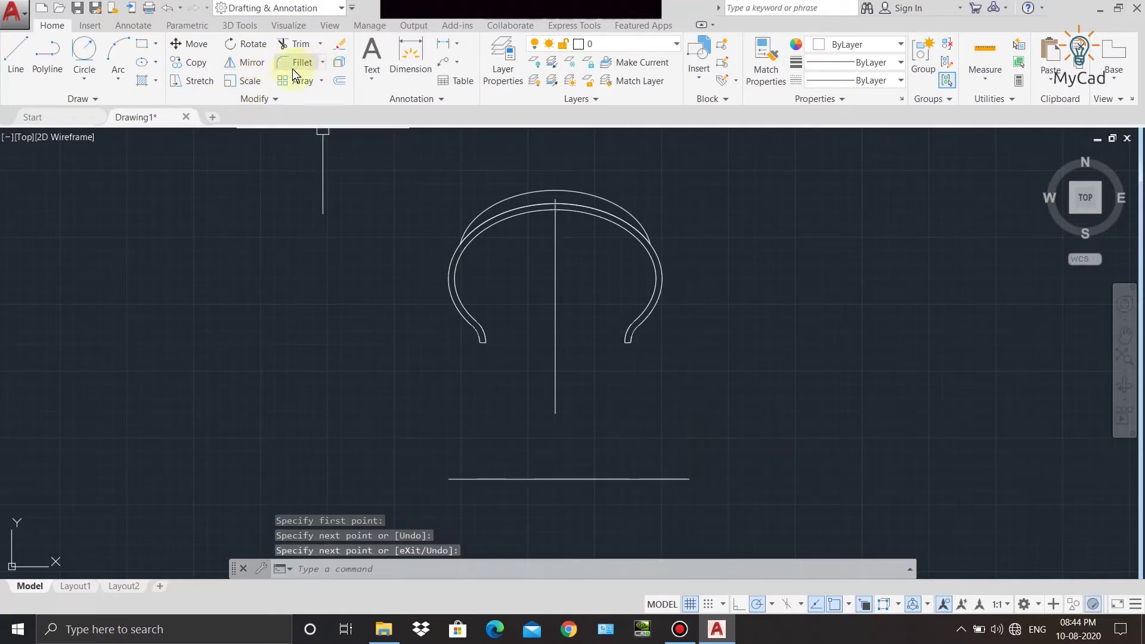
click(239, 25)
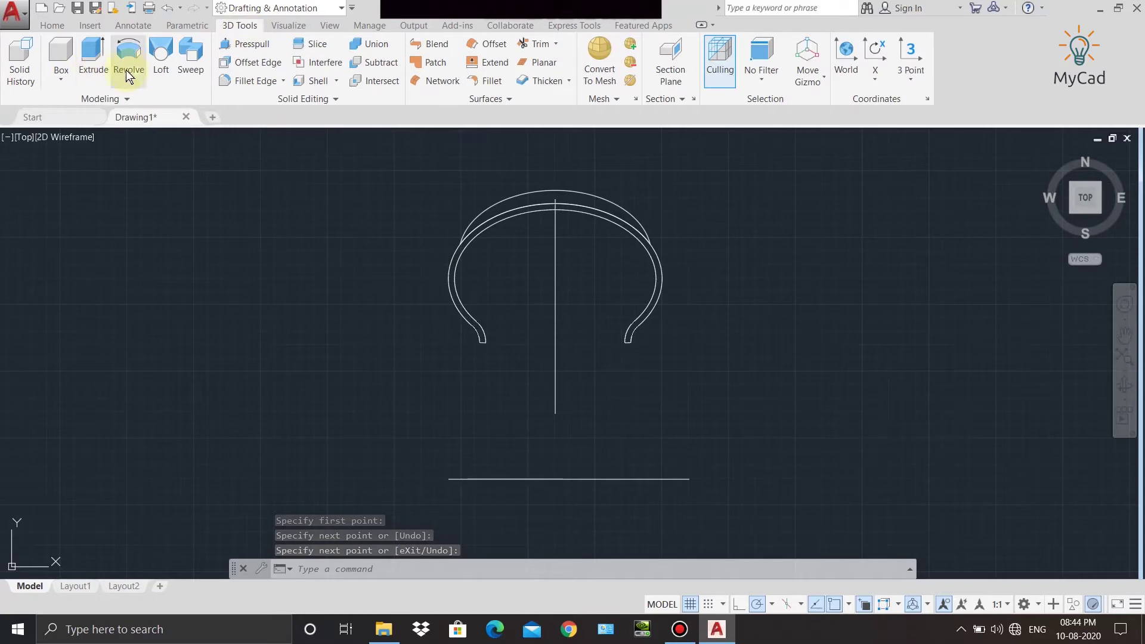
Revolve the tire profile 360° about the bottom line's two endpoints into a solid tire body.
click(129, 60)
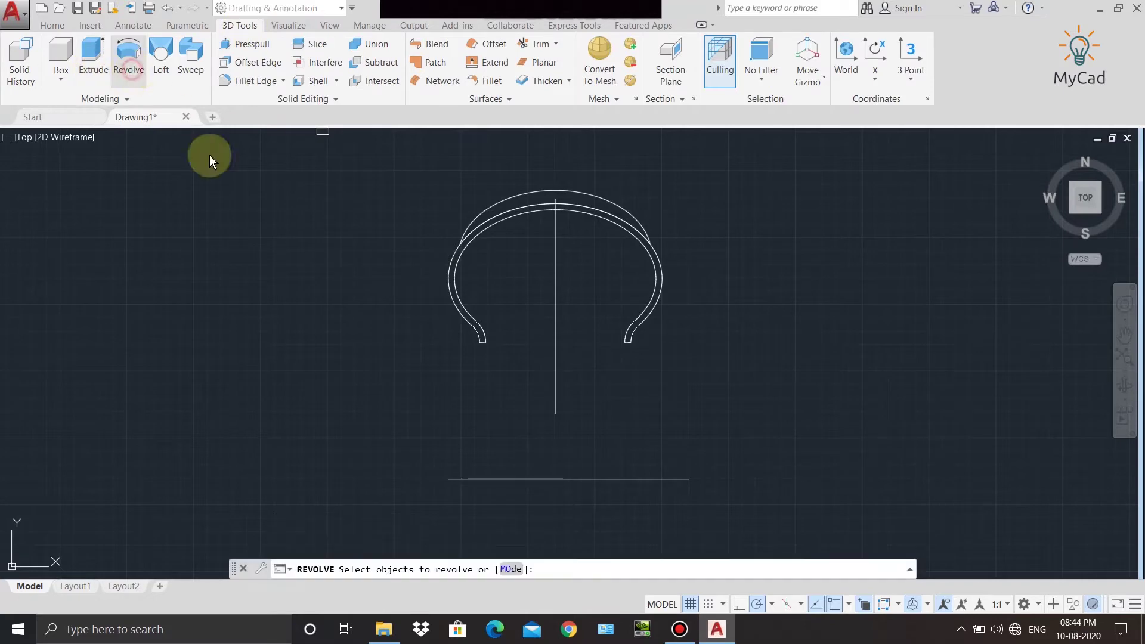
scroll(460, 313, up, 5)
click(464, 300)
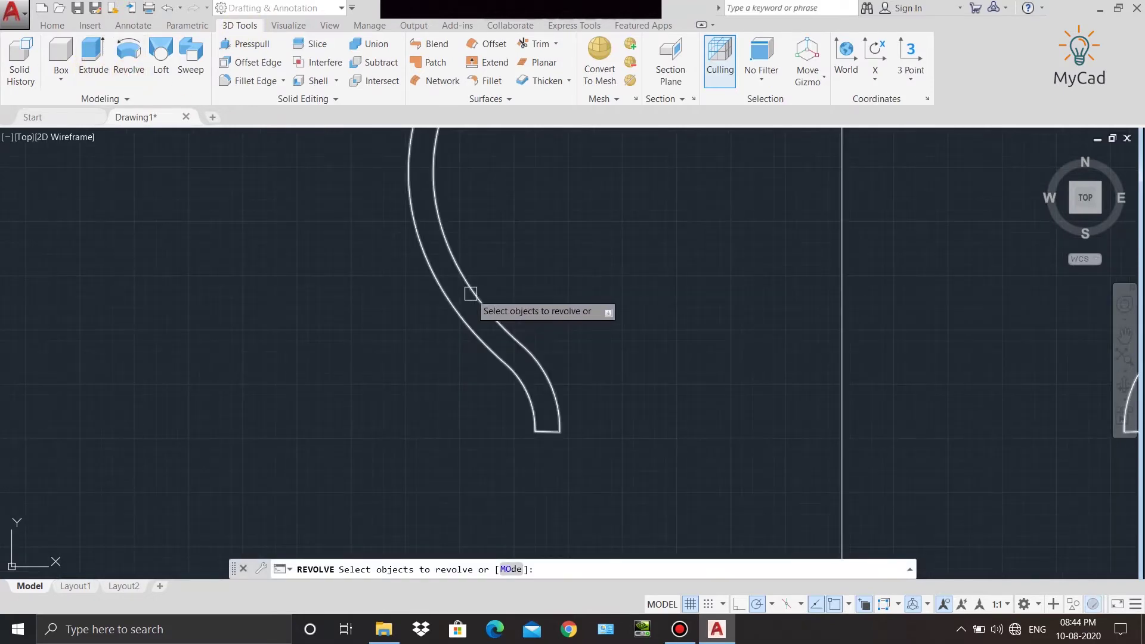
scroll(614, 340, down, 4)
right_click(621, 345)
click(628, 351)
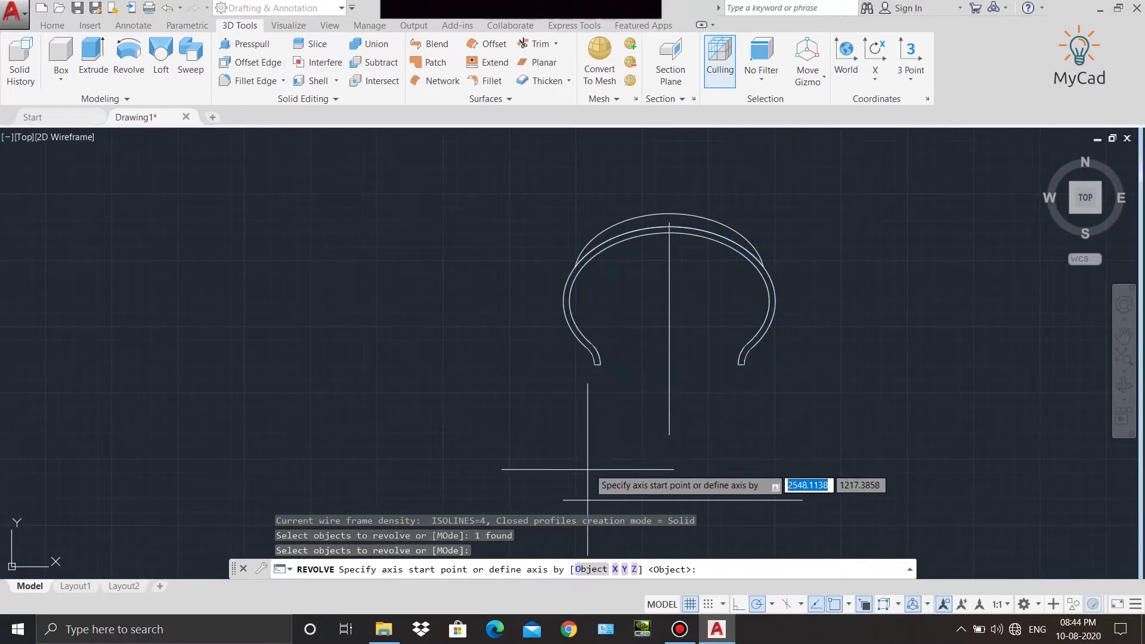
click(564, 500)
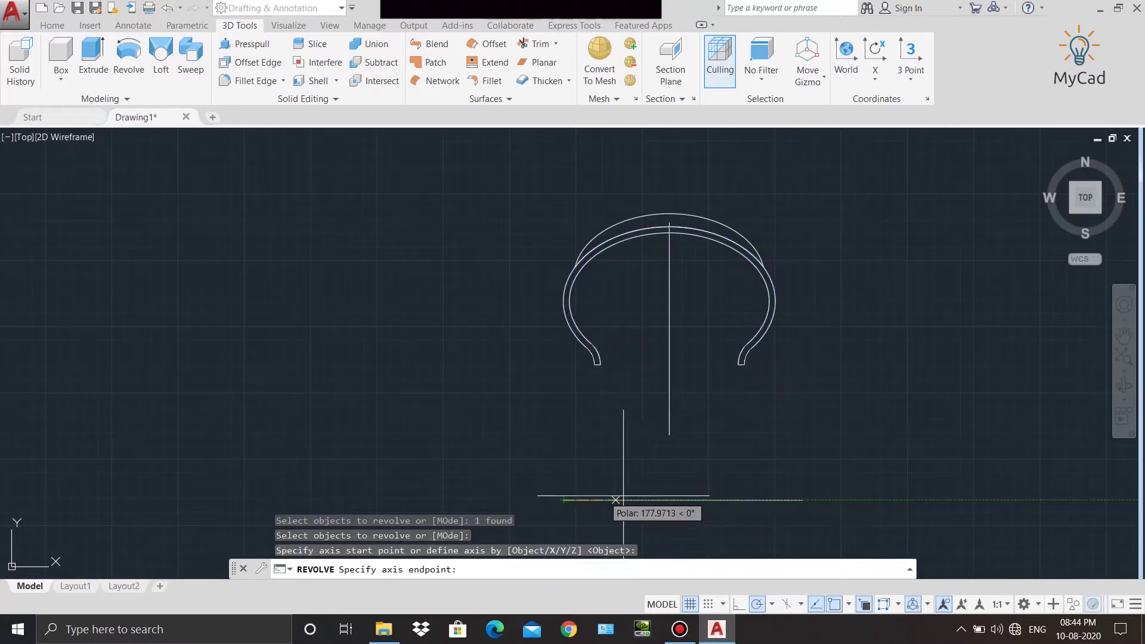
click(802, 500)
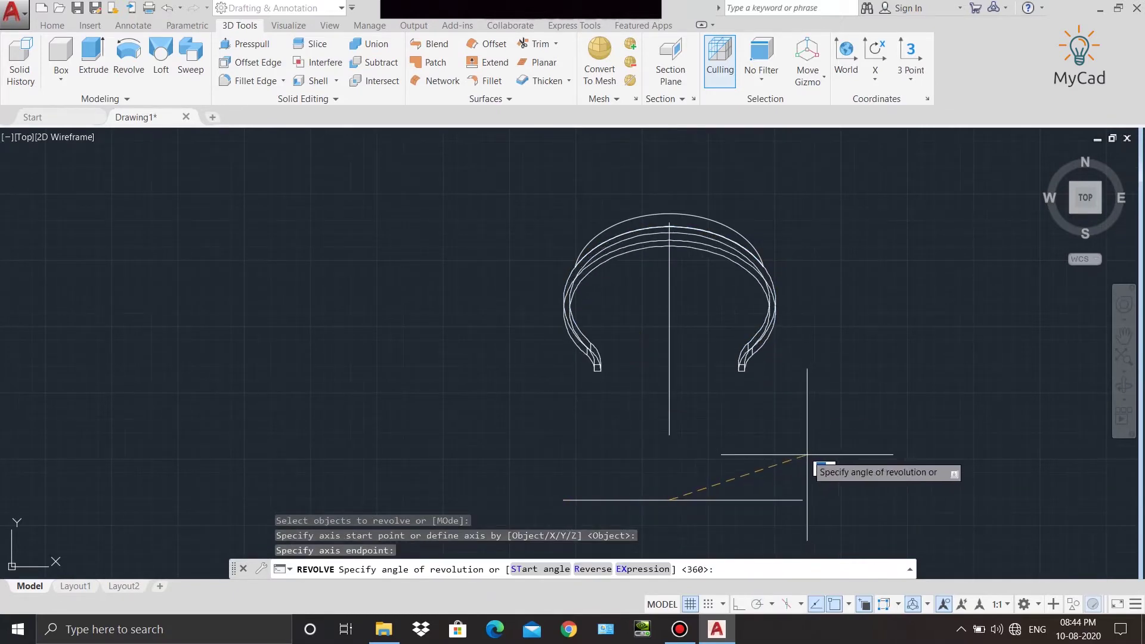
key(Return)
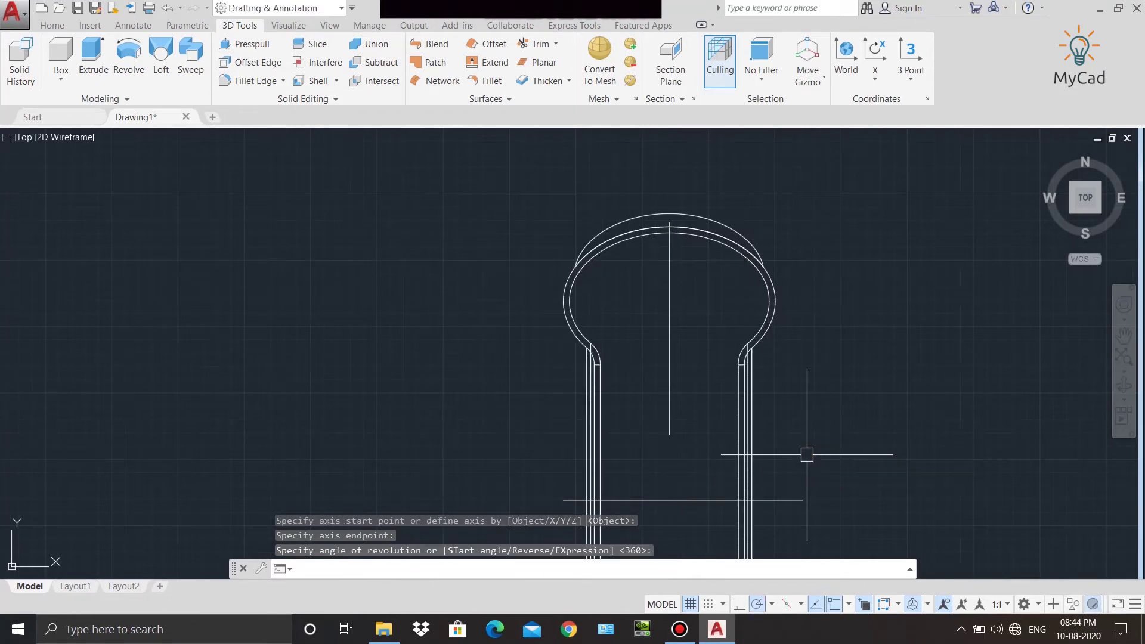
View the tire from the home 3D view in Shaded style, orbit it, then return to Top.
scroll(807, 454, down, 4)
scroll(758, 393, up, 1)
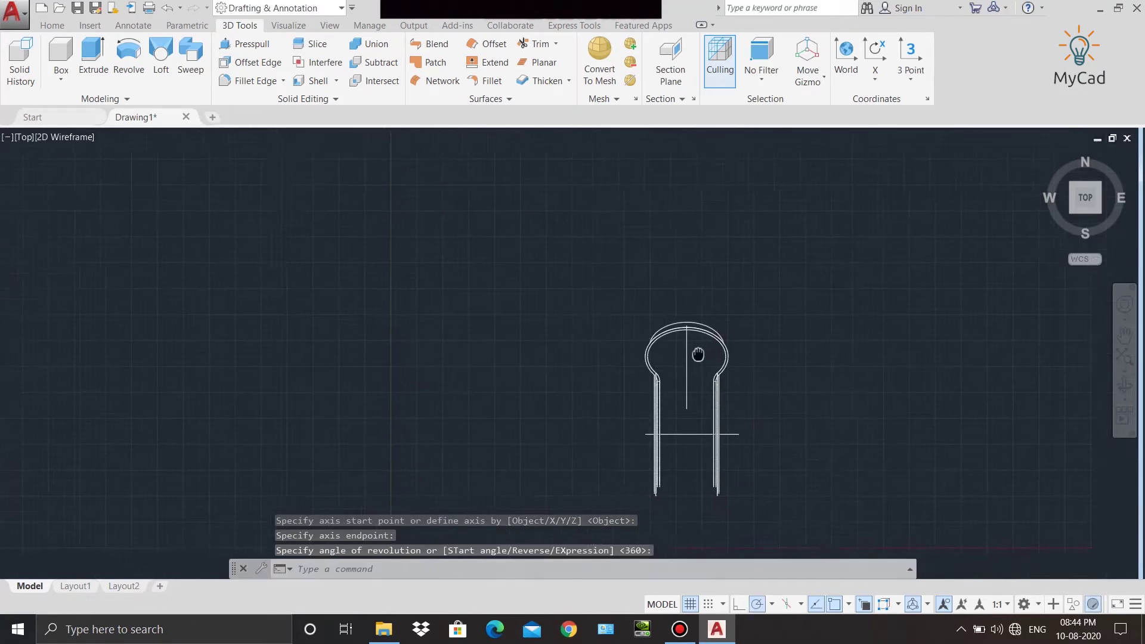
scroll(710, 351, up, 1)
mouse_move(1048, 197)
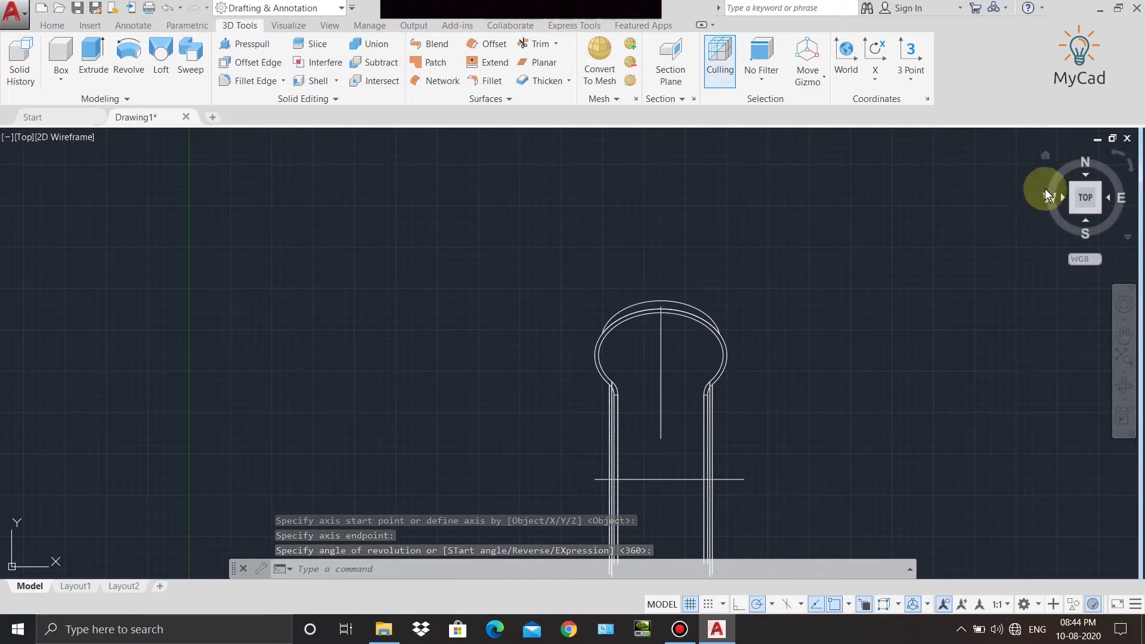
click(1045, 159)
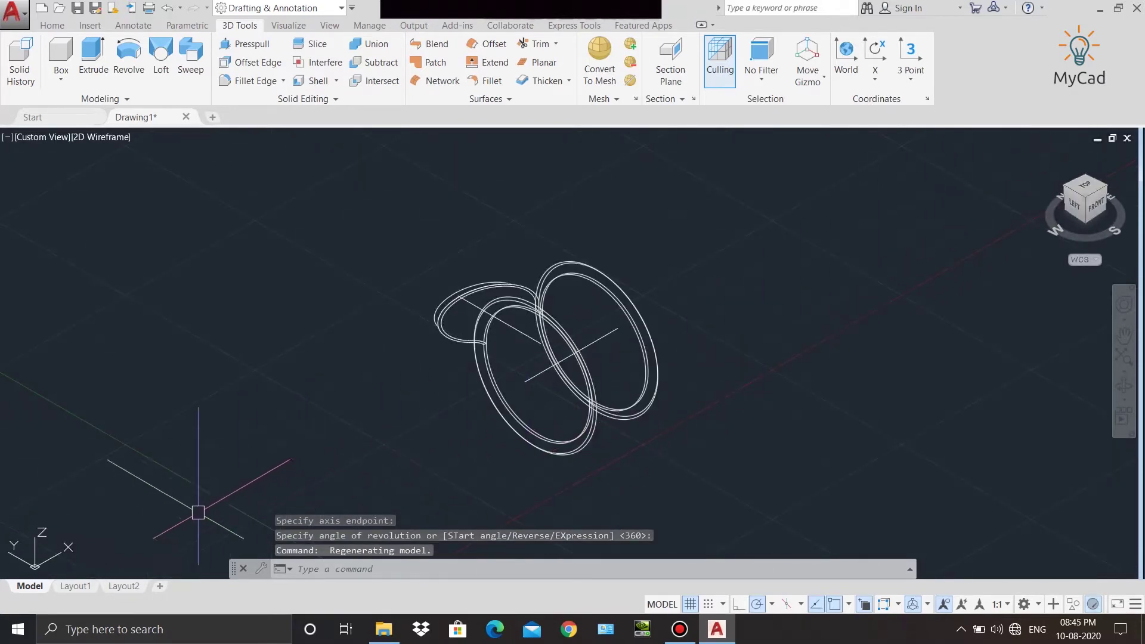
click(88, 138)
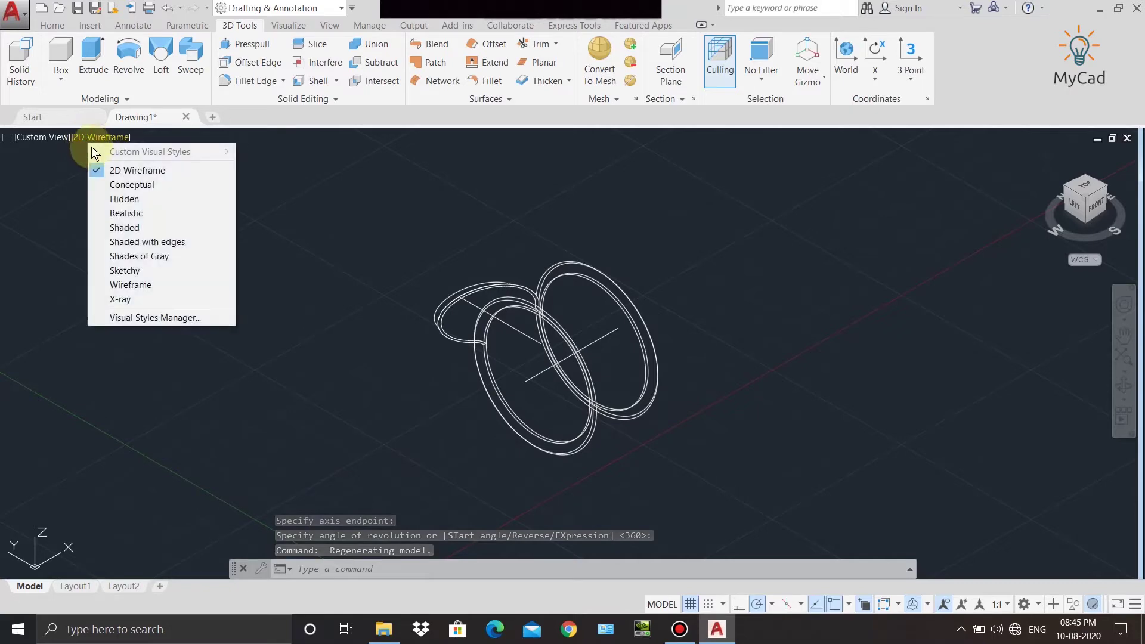
click(124, 228)
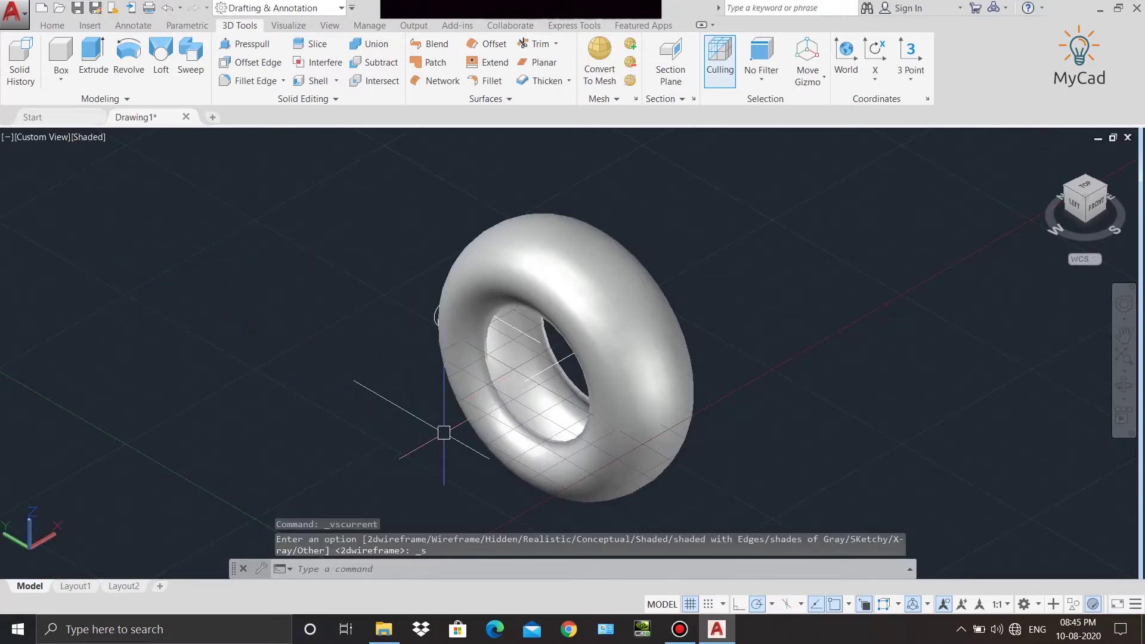
scroll(452, 429, up, 2)
mouse_move(445, 416)
shift+middle_down()
mouse_move(539, 389)
mouse_move(417, 419)
shift+middle_up()
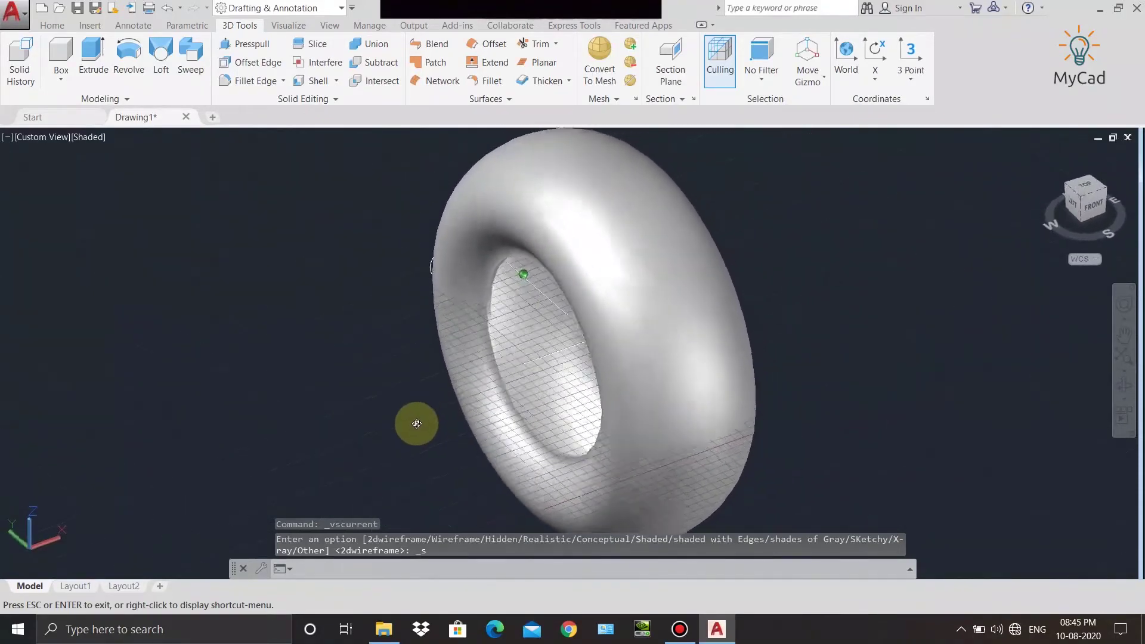
click(1095, 186)
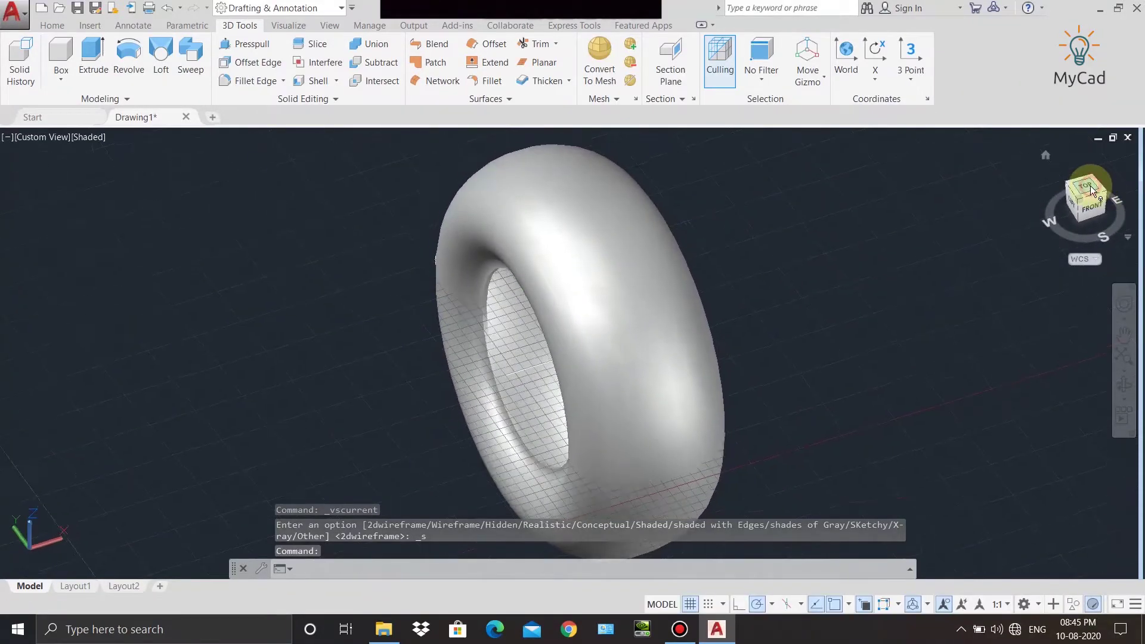
click(38, 137)
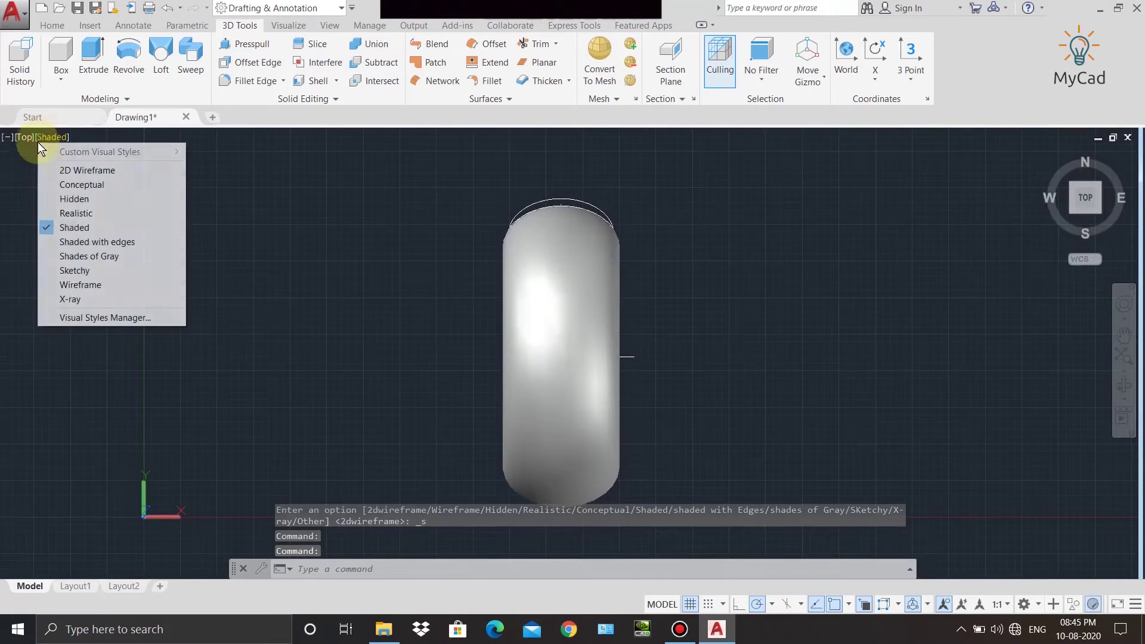
Return to 2D Wireframe and hide the revolved tire body.
click(53, 170)
click(558, 198)
scroll(557, 197, up, 2)
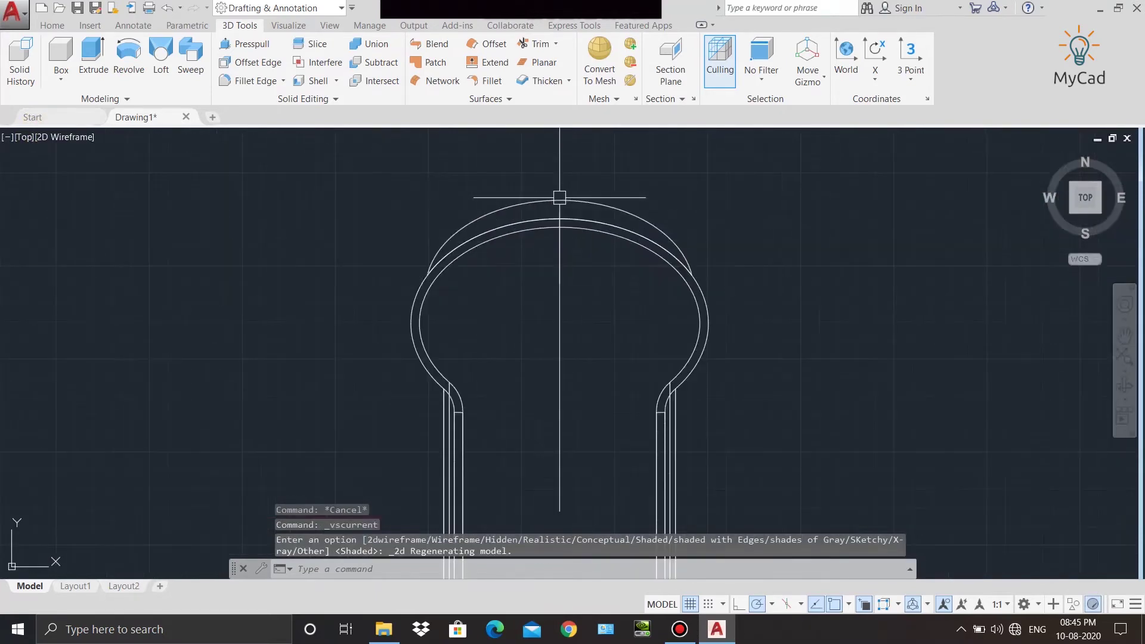
scroll(618, 334, up, 2)
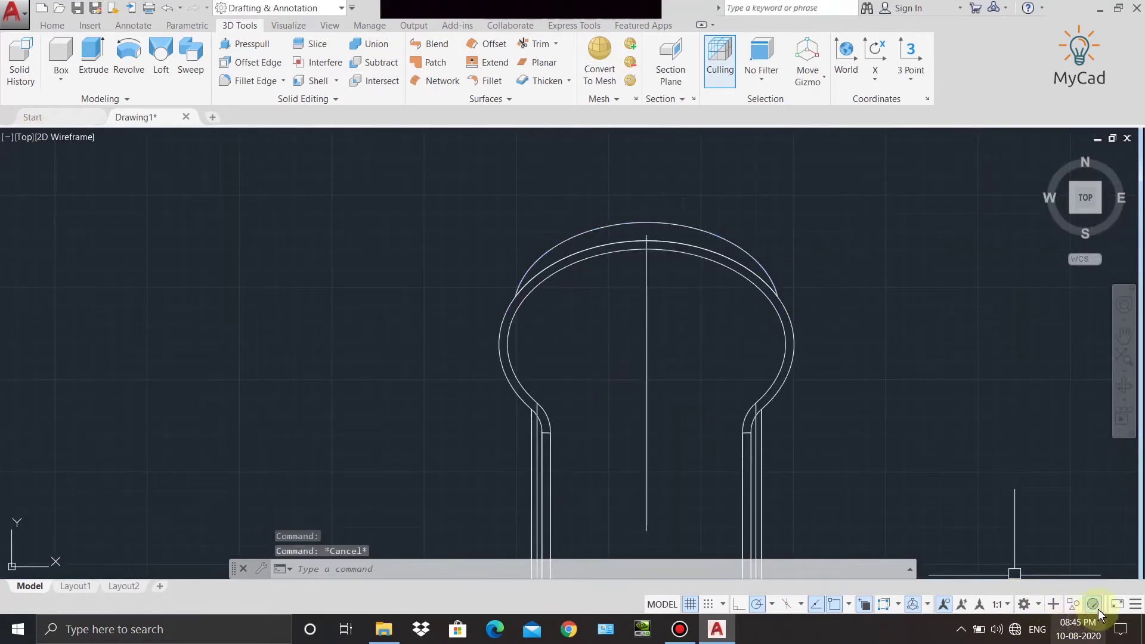
click(762, 405)
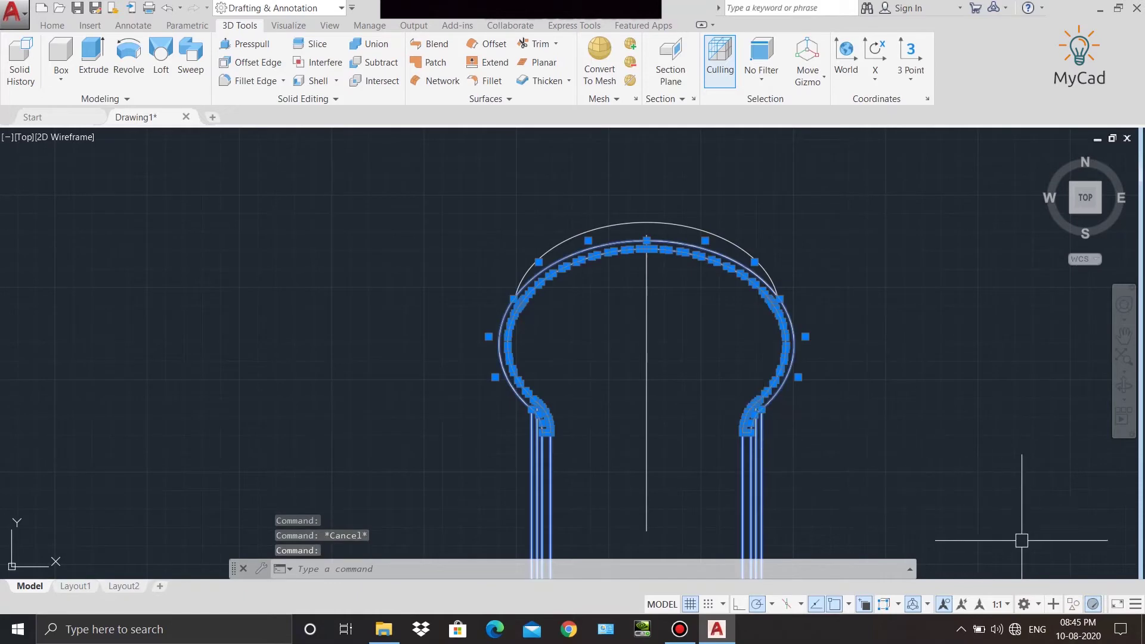
click(1074, 595)
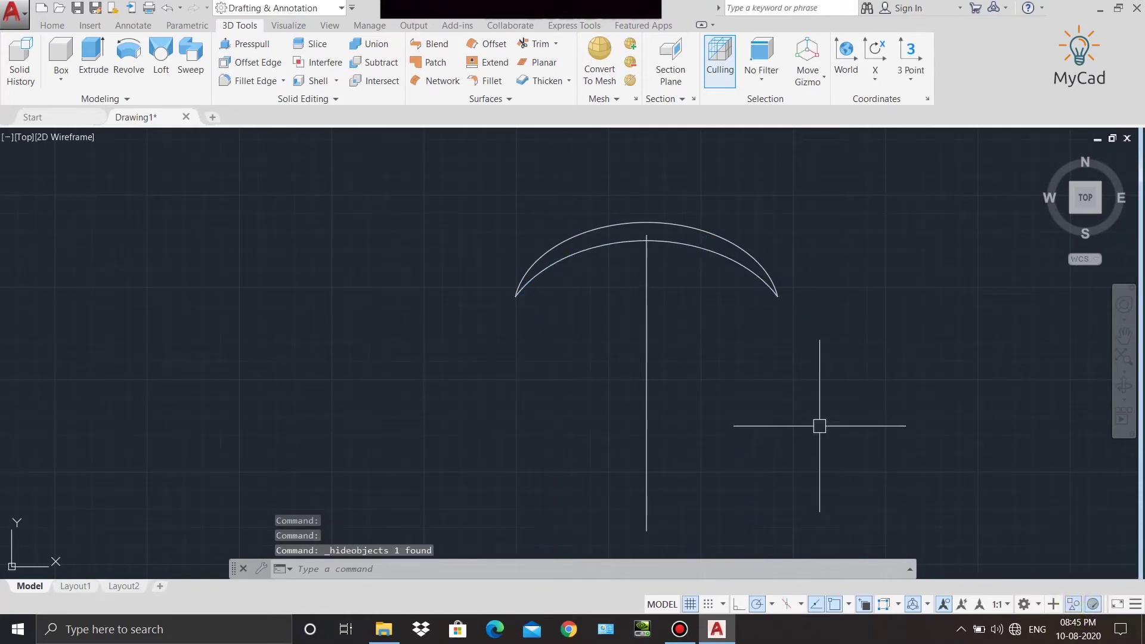
click(126, 59)
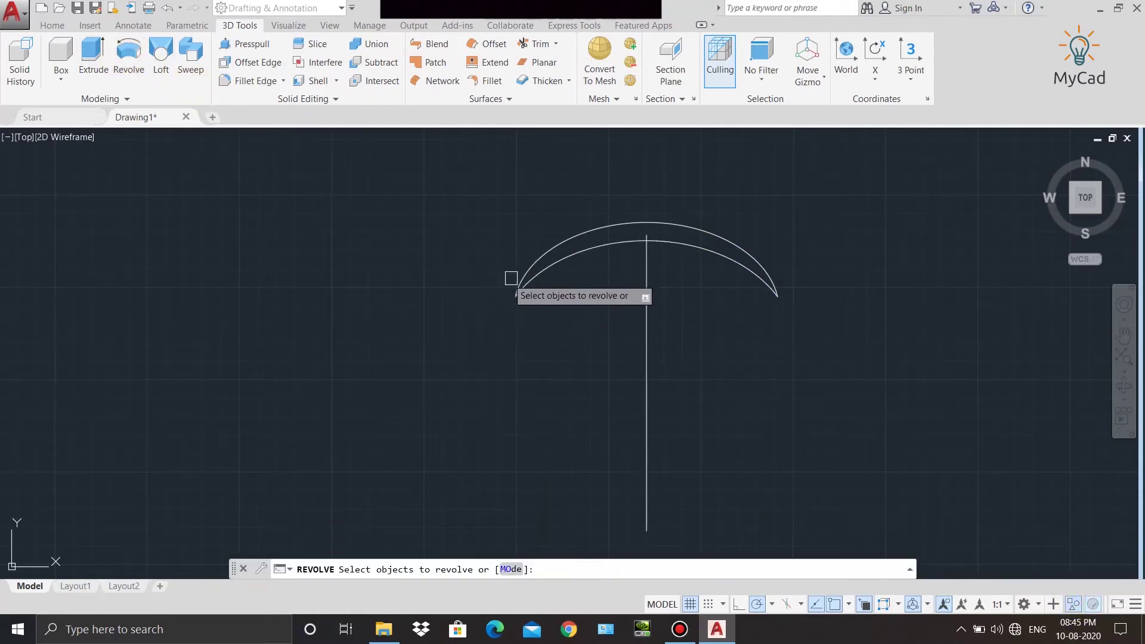
key(Escape)
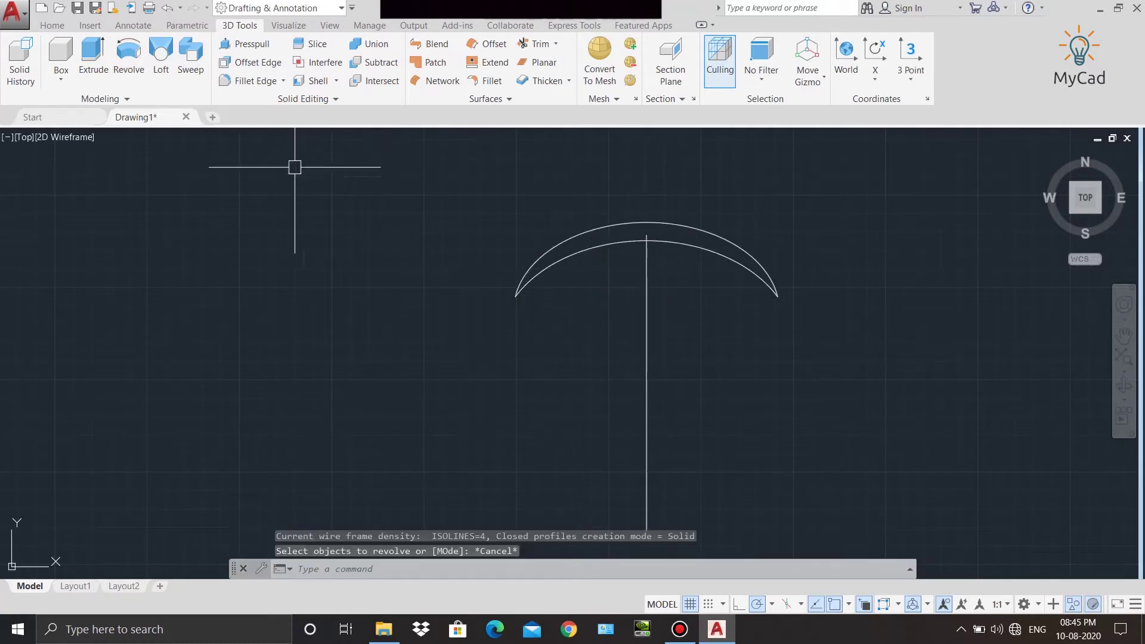
Join the crescent cap's two tread arcs into a single spline.
click(50, 26)
click(633, 304)
click(475, 220)
click(245, 100)
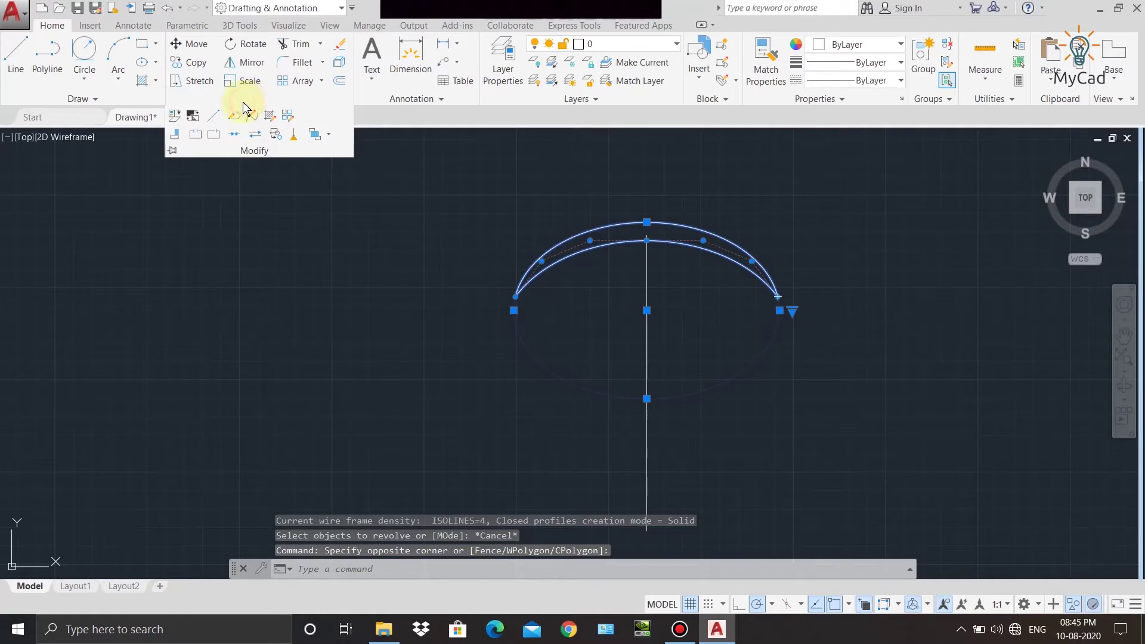
click(239, 137)
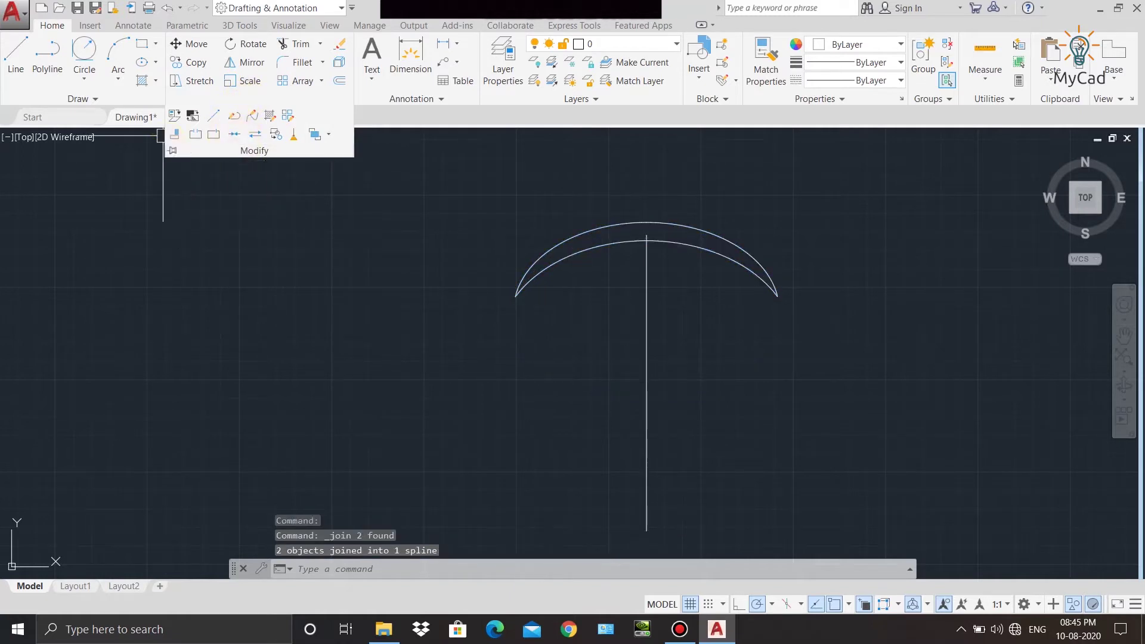
click(230, 26)
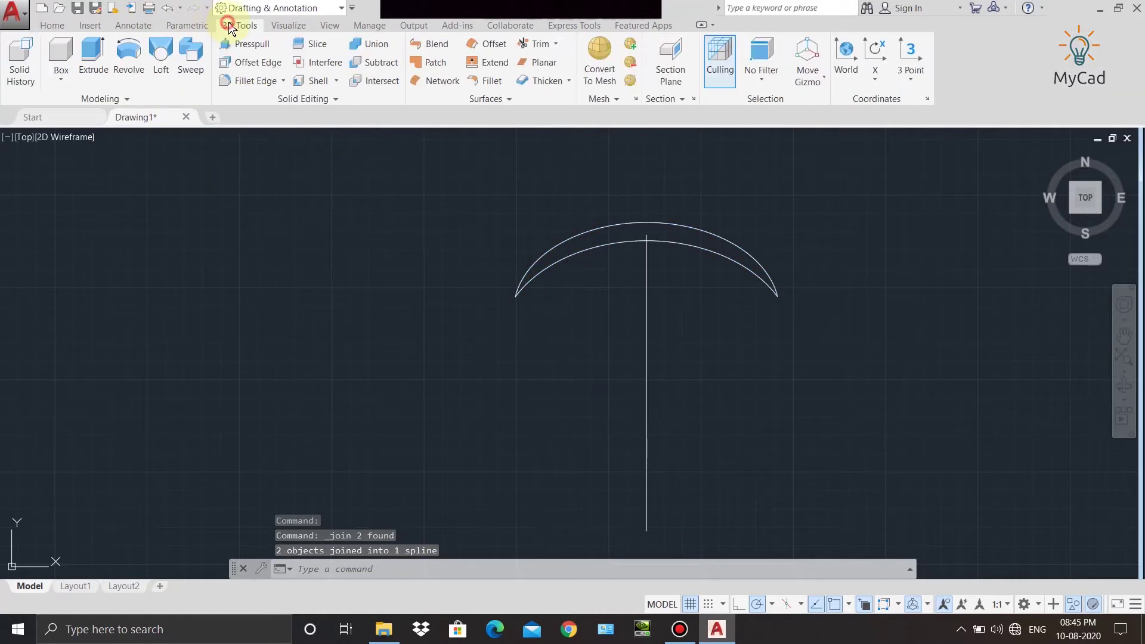
Revolve the joined crescent spline about the bottom axis line into a solid tread cap.
click(128, 63)
click(536, 272)
scroll(537, 346, down, 4)
scroll(477, 286, up, 2)
right_click(466, 279)
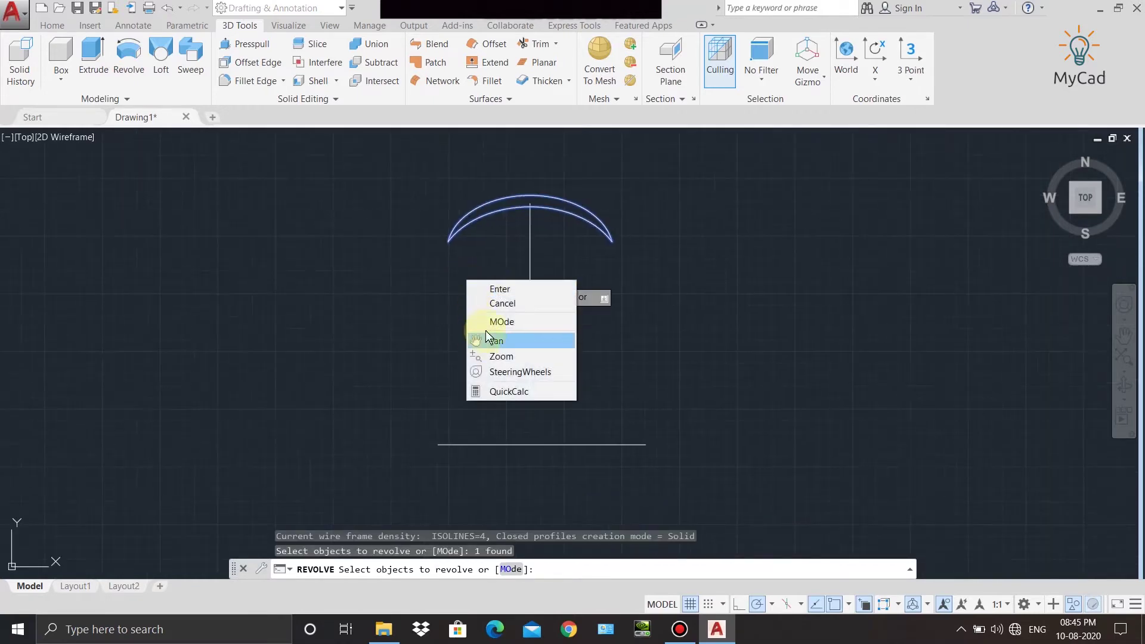
click(500, 289)
click(438, 445)
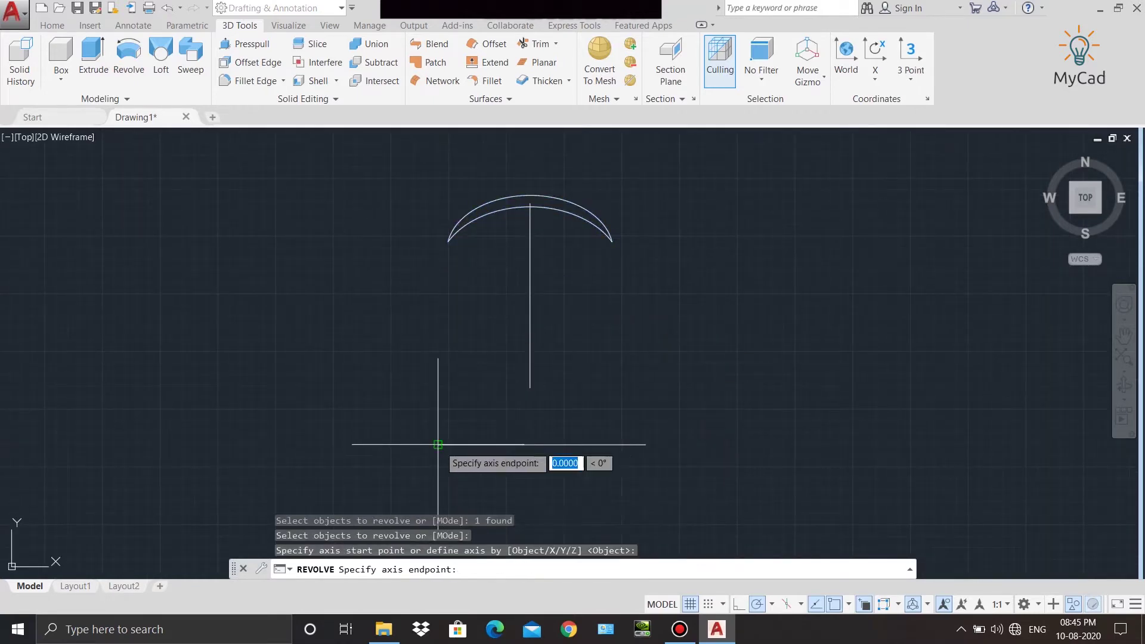
click(646, 445)
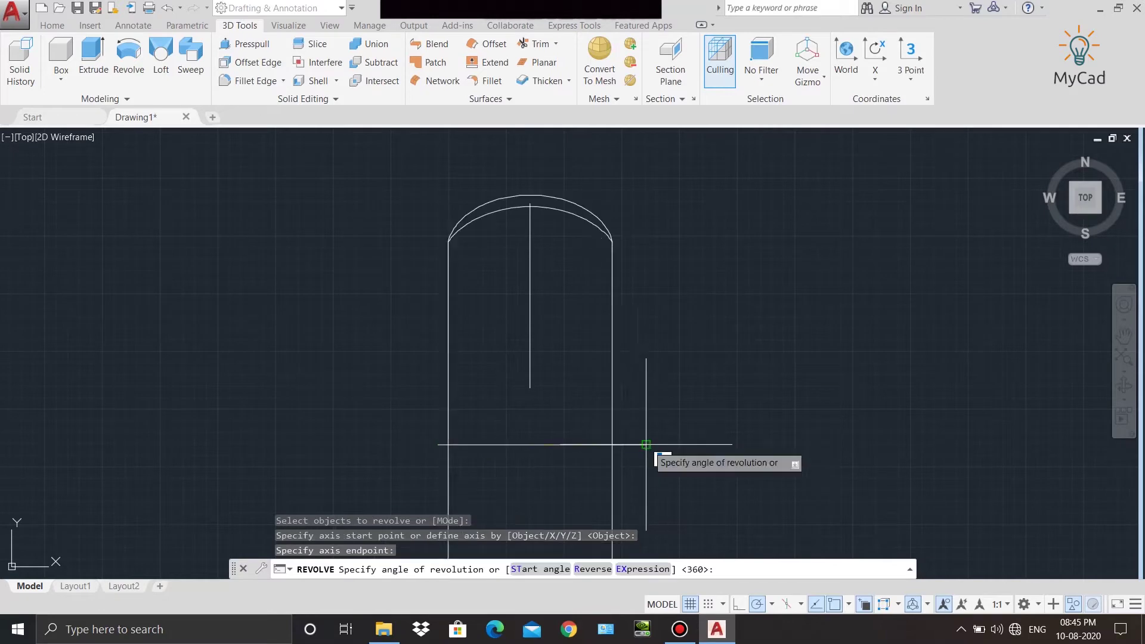
click(646, 362)
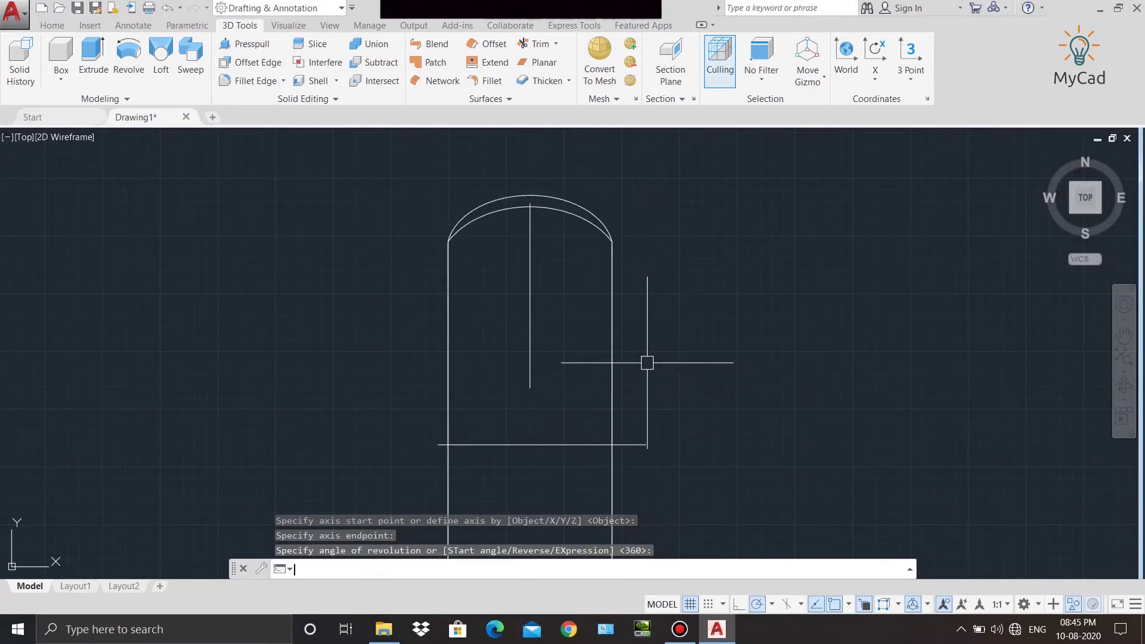
scroll(647, 362, down, 2)
scroll(647, 362, down, 2)
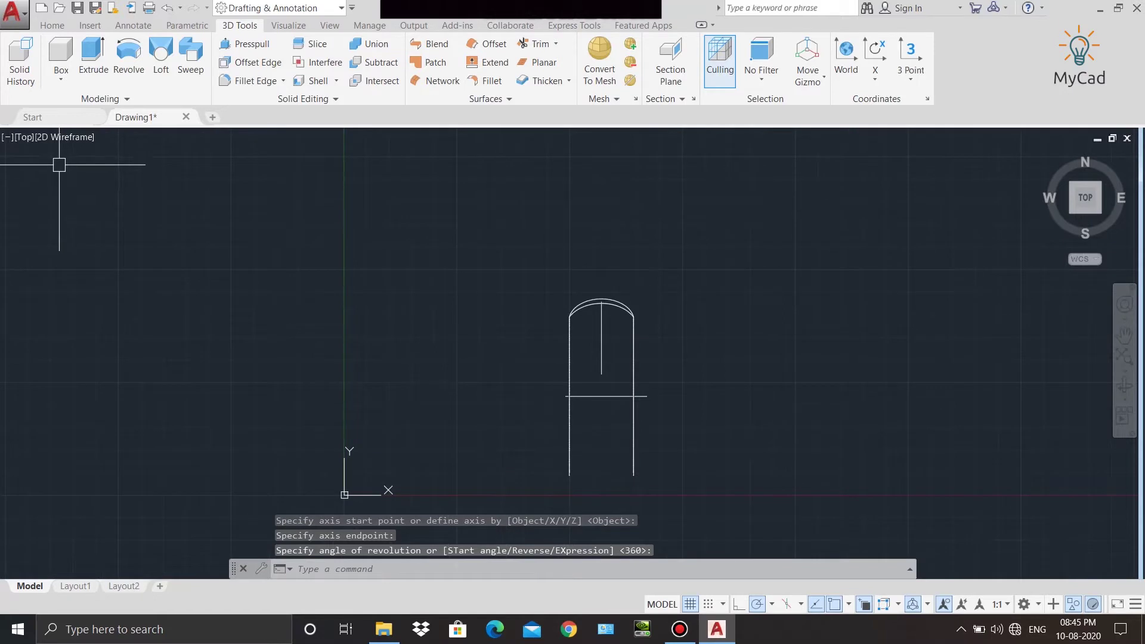
click(80, 138)
Inspect the ring in Realistic style from the home view, then return to Top in 2D Wireframe.
click(110, 213)
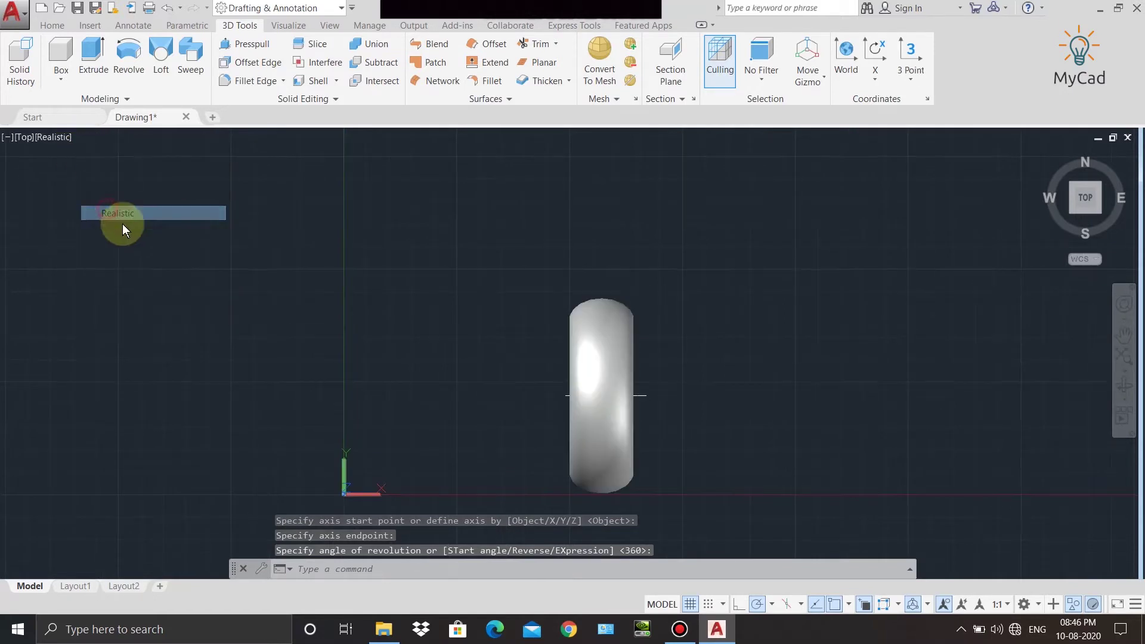
click(1045, 156)
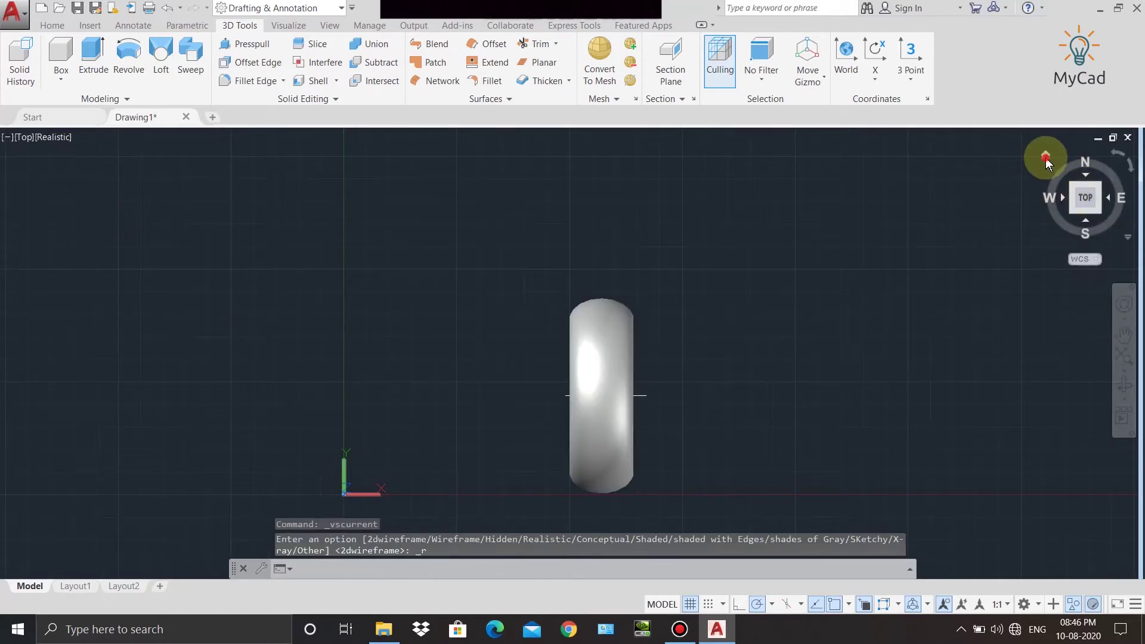
scroll(645, 376, up, 3)
scroll(645, 375, down, 1)
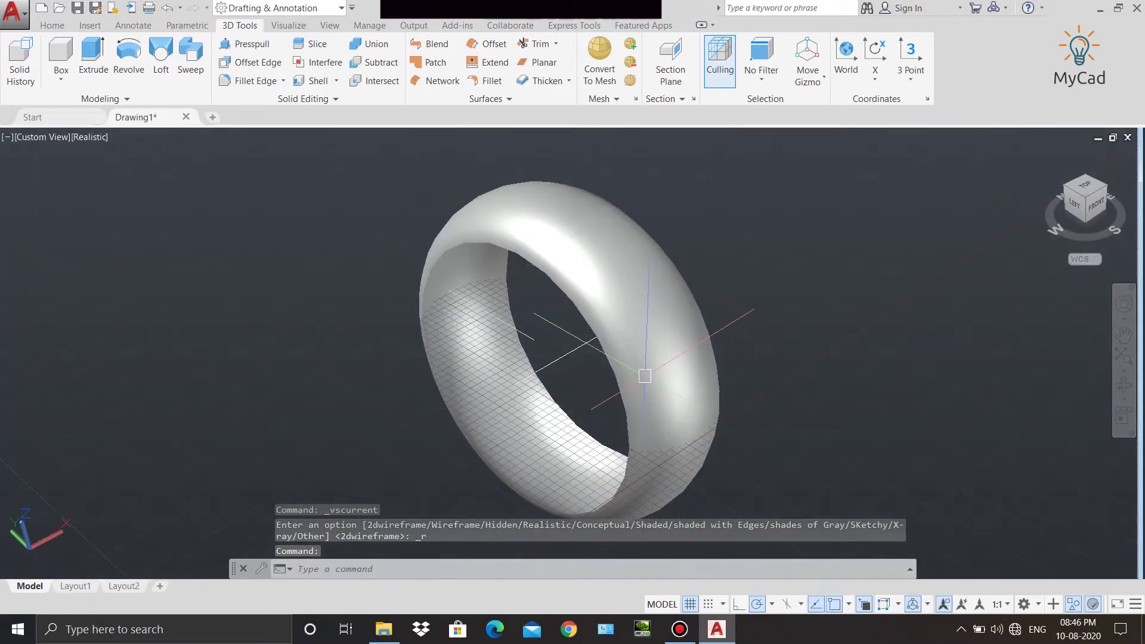
mouse_move(762, 424)
shift+middle_down()
mouse_move(607, 410)
mouse_move(744, 450)
shift+middle_up()
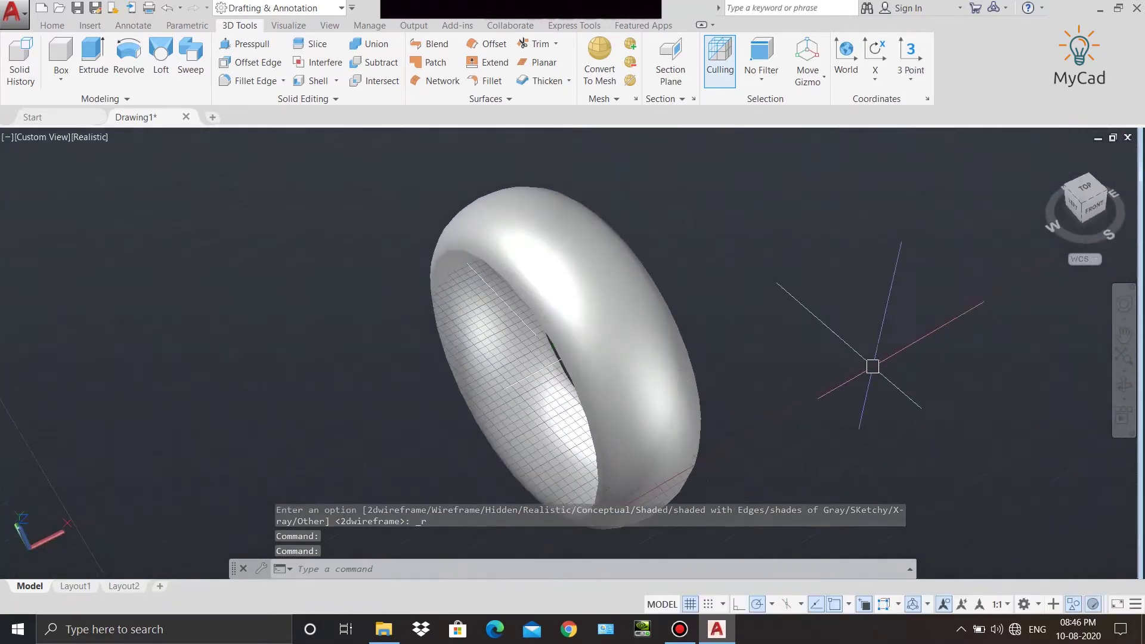
click(1086, 191)
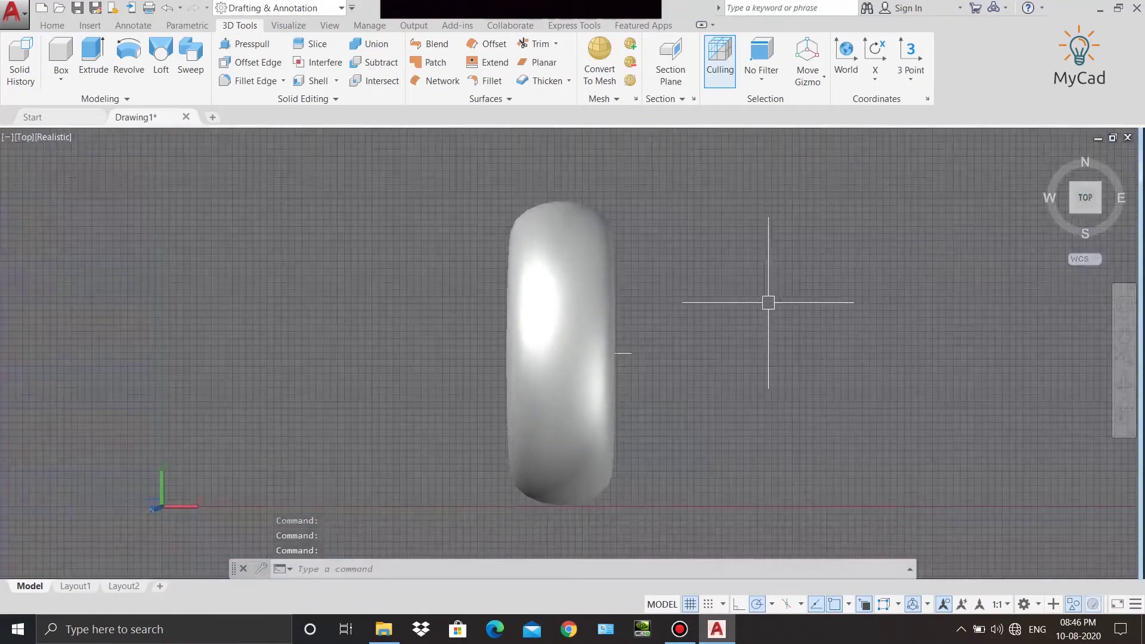
click(53, 137)
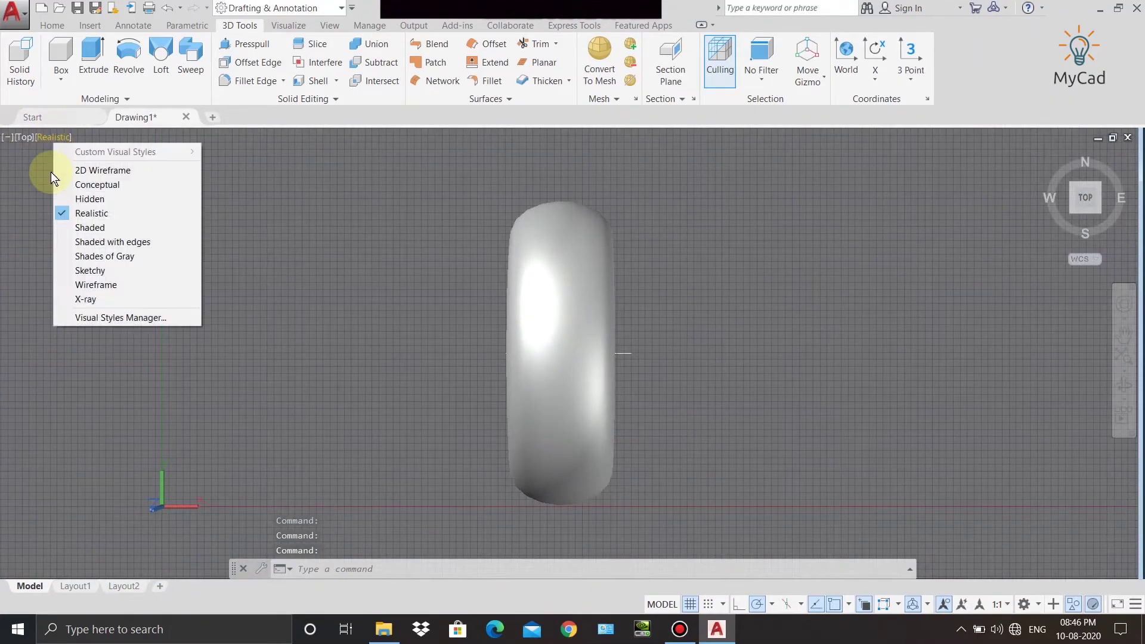
click(119, 172)
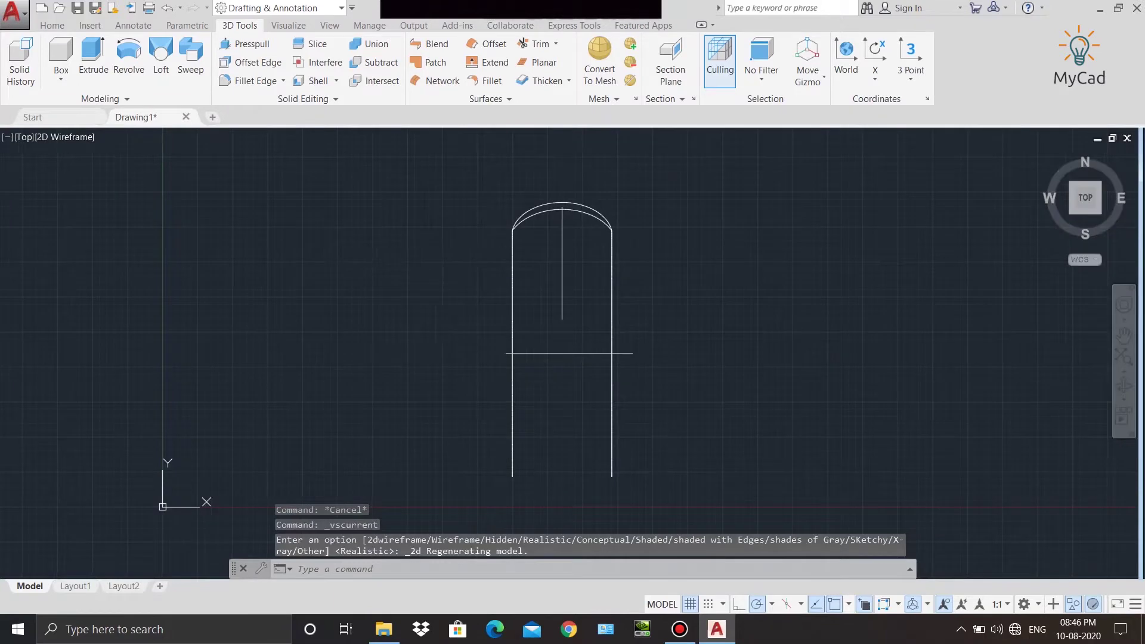
middle_drag(419, 266, 376, 266)
click(52, 25)
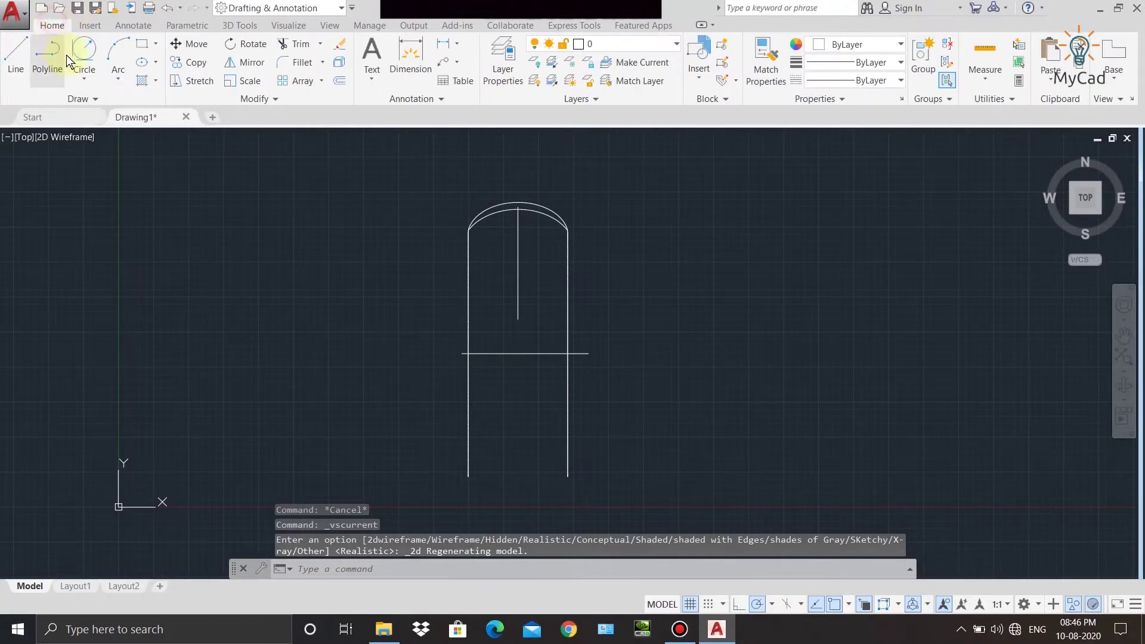
Draw a horizontal guide line and a vertical guide line.
click(7, 62)
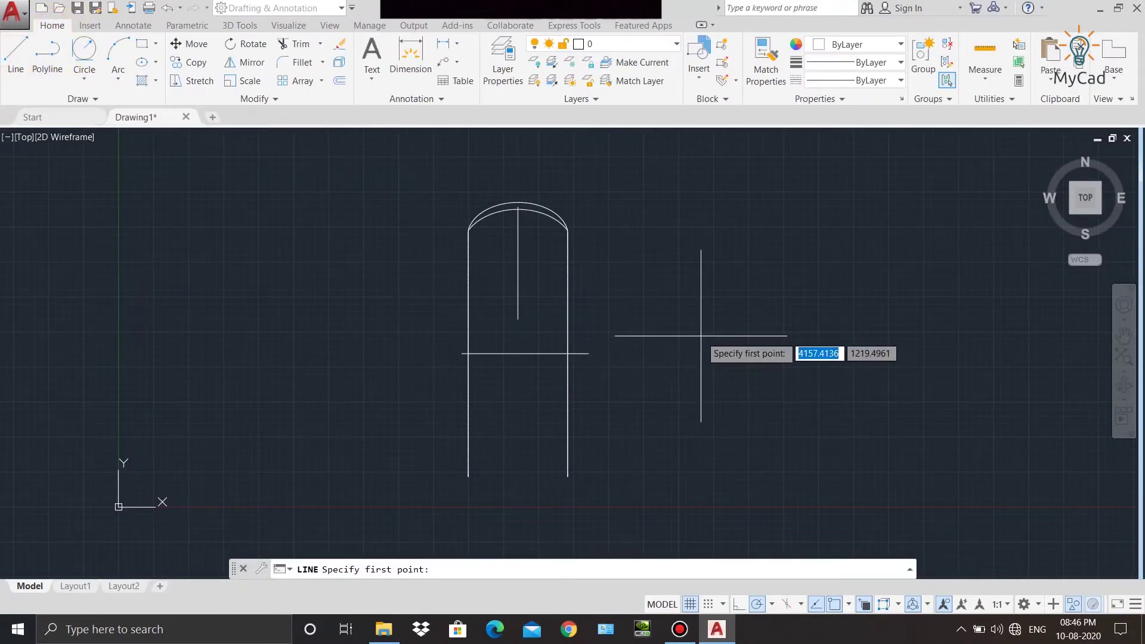
click(723, 304)
click(809, 336)
right_click(803, 297)
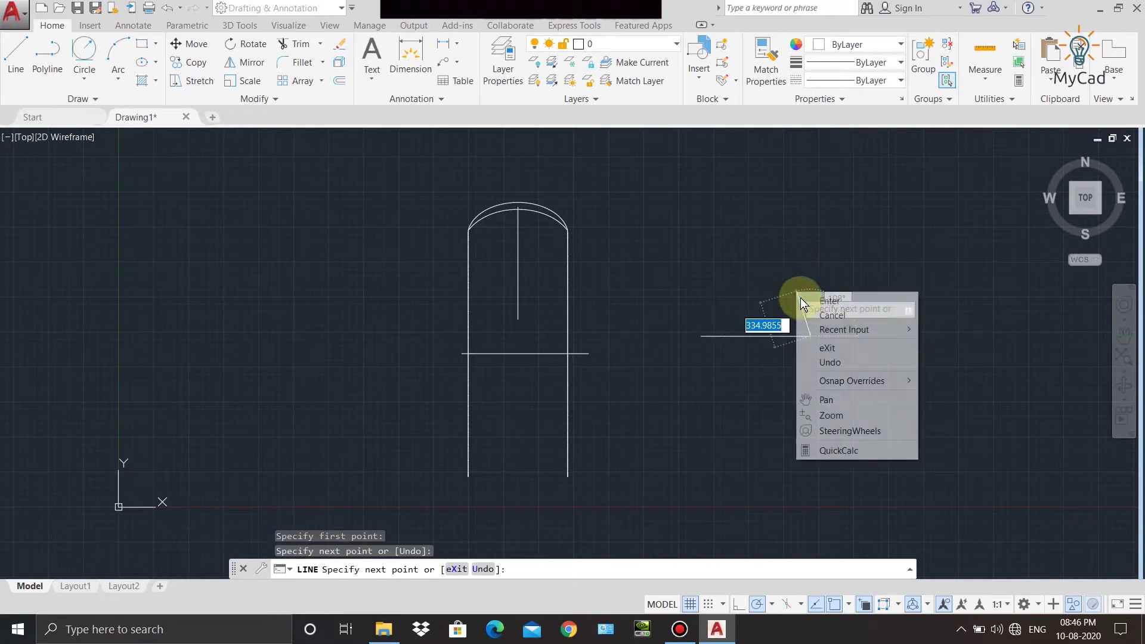
click(806, 300)
right_click(777, 263)
click(796, 273)
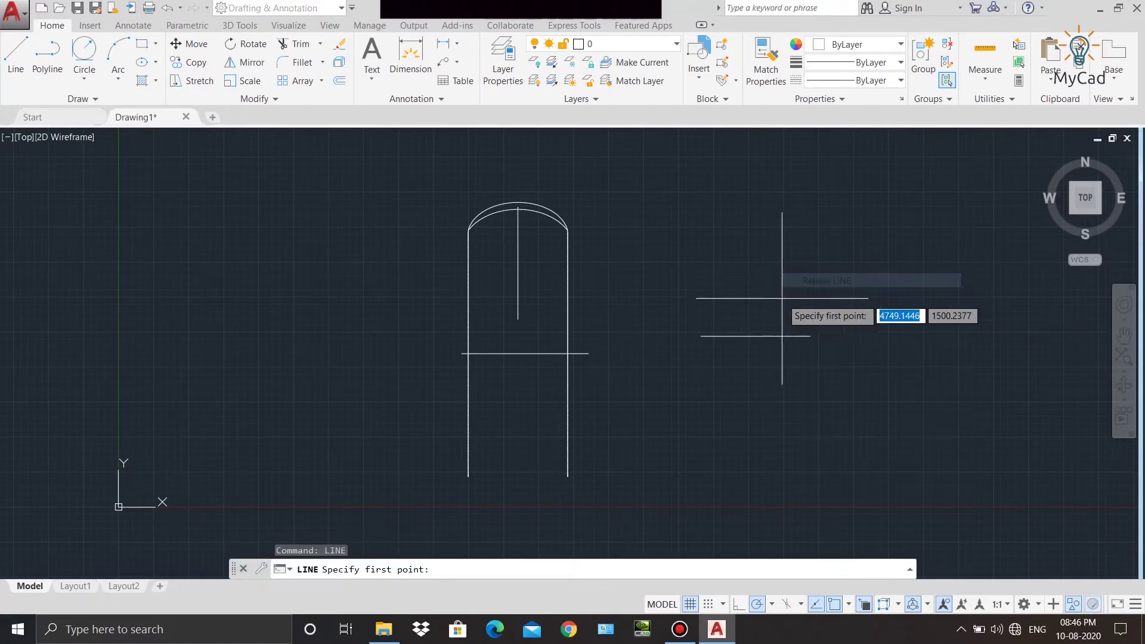
click(756, 335)
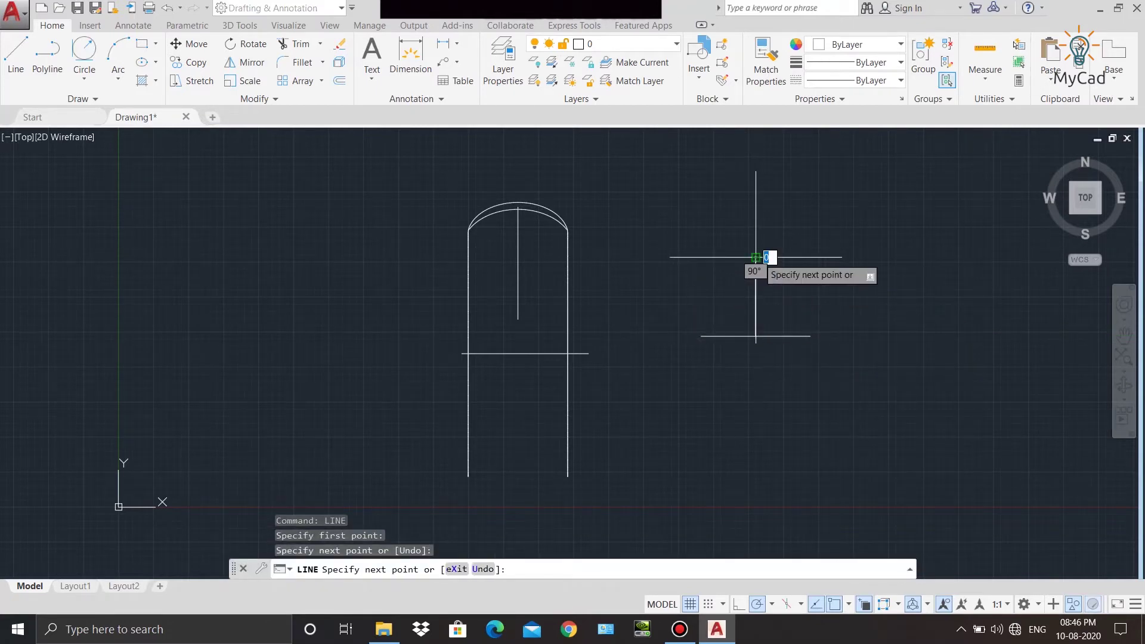
right_click(756, 251)
click(772, 259)
mouse_move(807, 271)
middle_down()
mouse_move(748, 286)
mouse_move(689, 399)
middle_up()
scroll(735, 352, up, 4)
scroll(763, 313, up, 2)
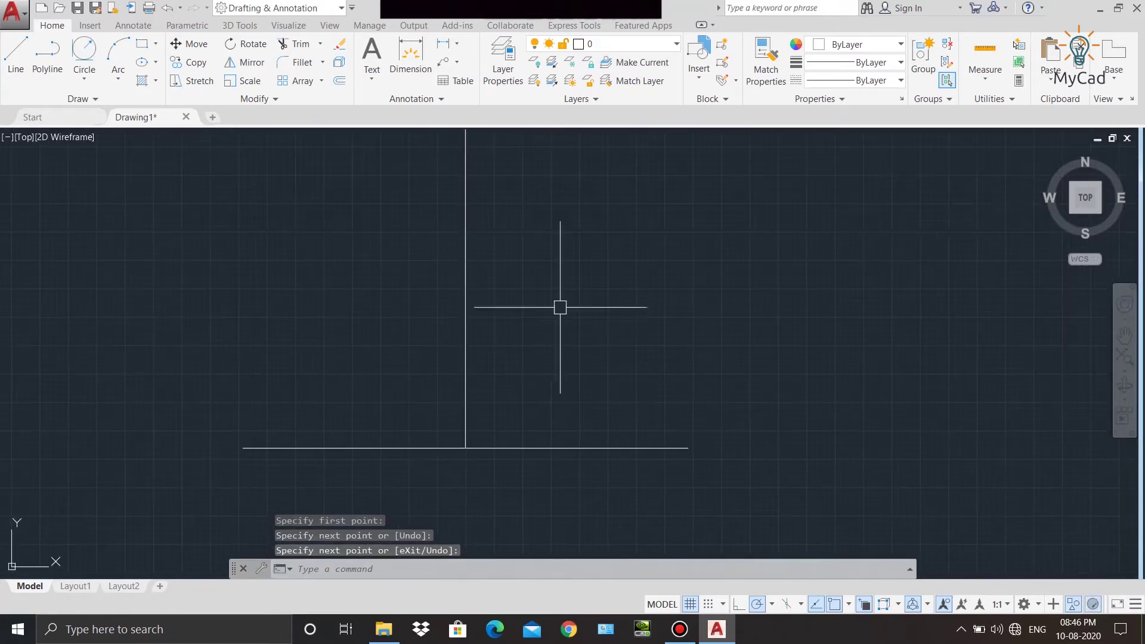
Draw the slanted four-segment tread-block outline from the bottom guide line to the vertical guide.
click(17, 64)
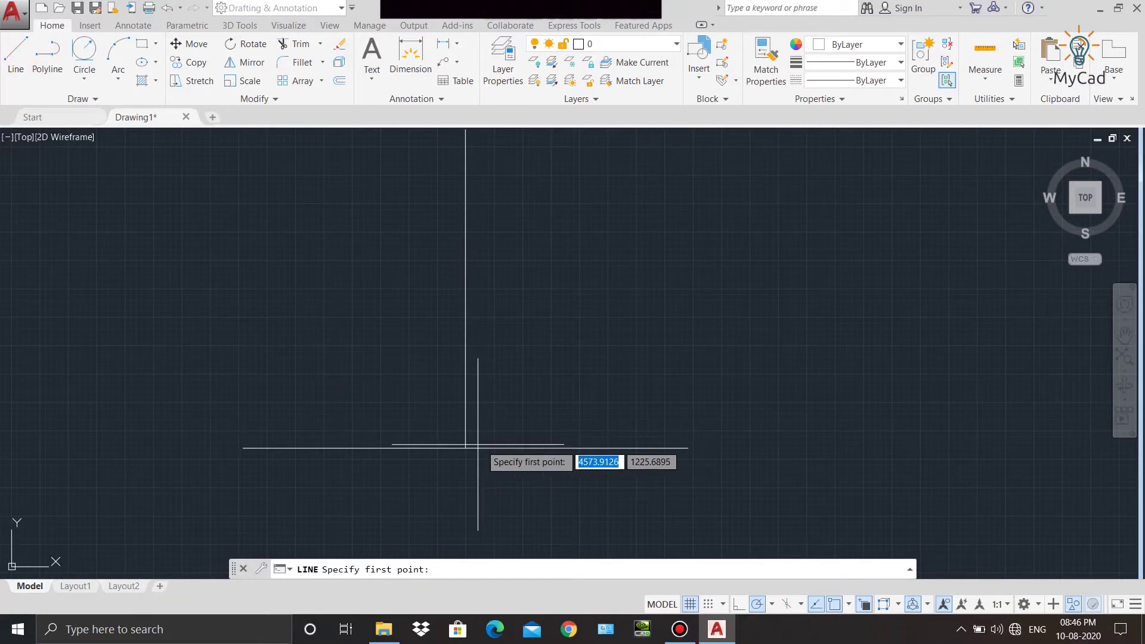
click(511, 448)
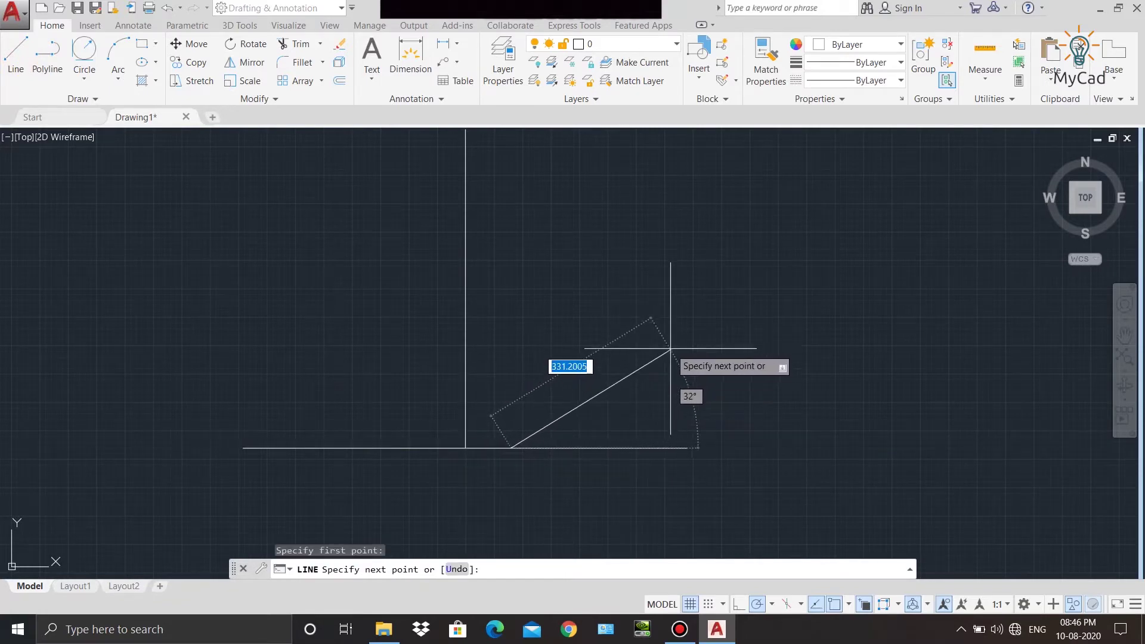
click(668, 325)
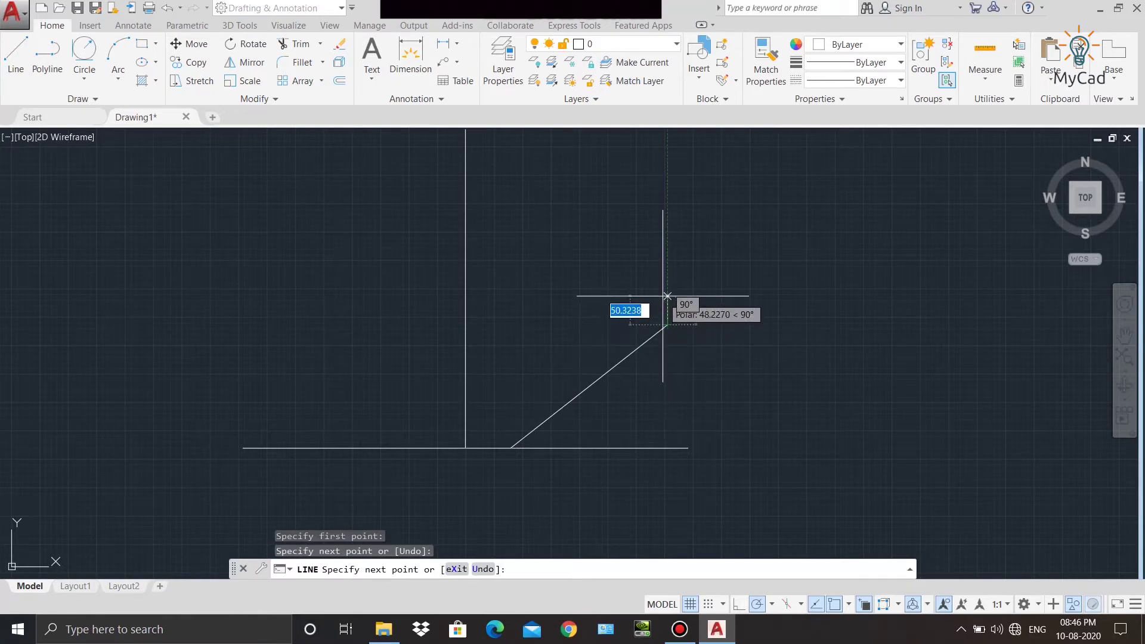
click(667, 268)
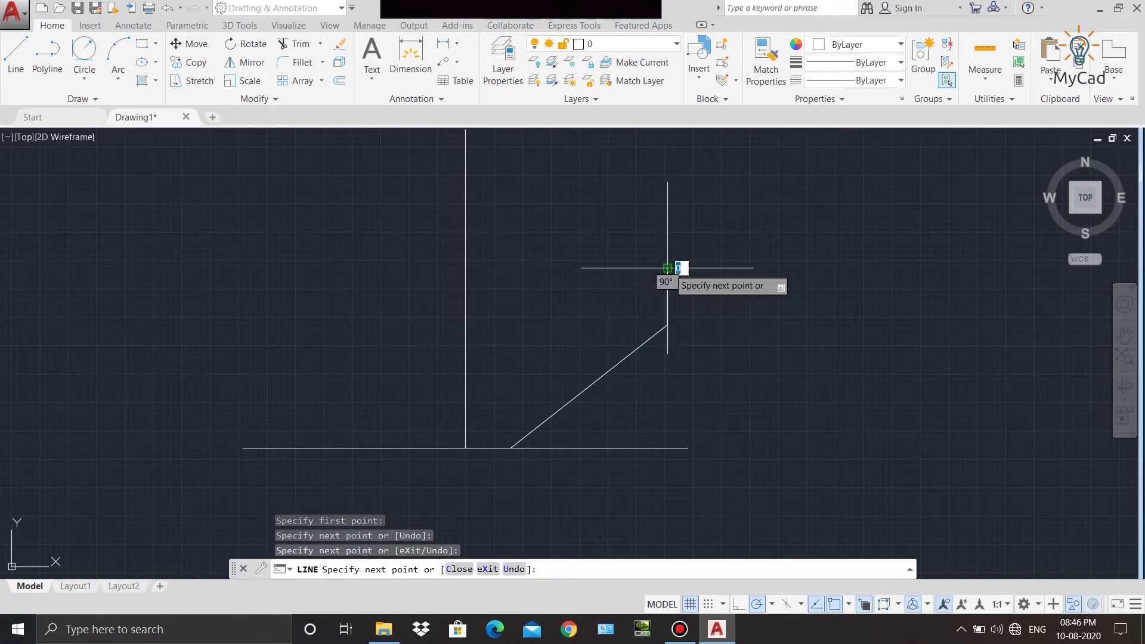
click(610, 268)
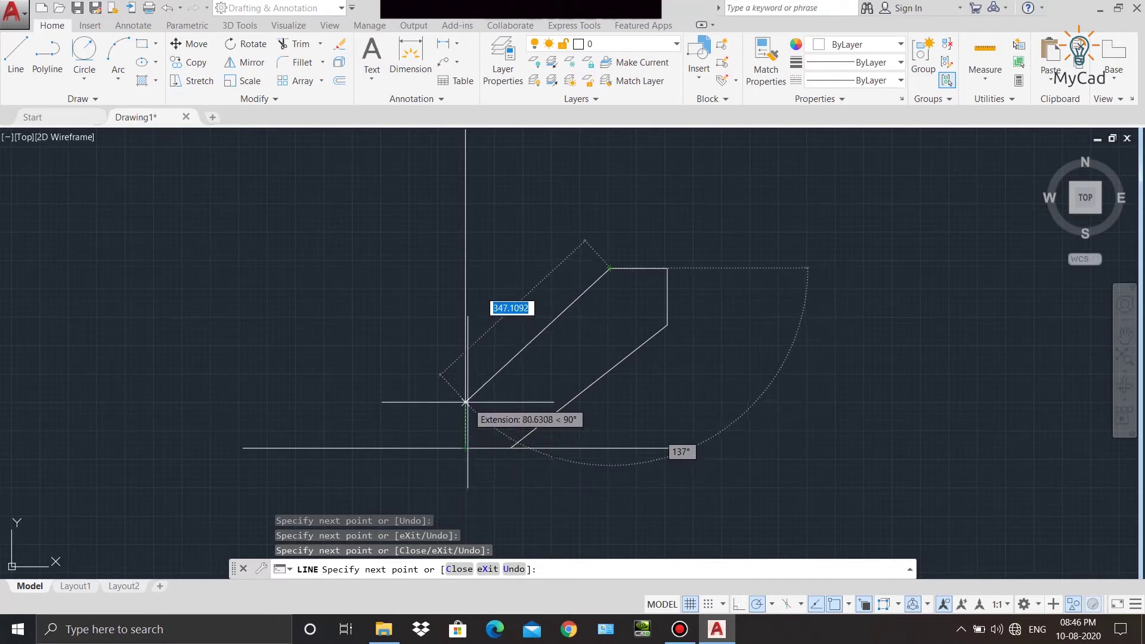
click(466, 403)
right_click(517, 298)
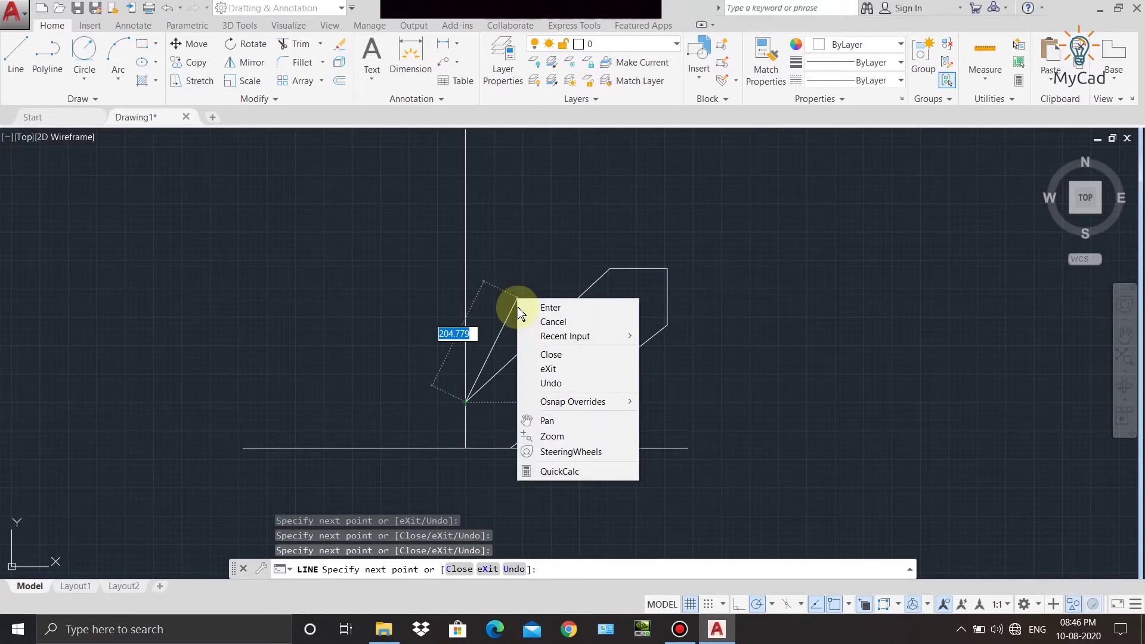
click(524, 306)
Trim away the vertical guide line and the bottom guide's overhangs around the outline.
click(277, 46)
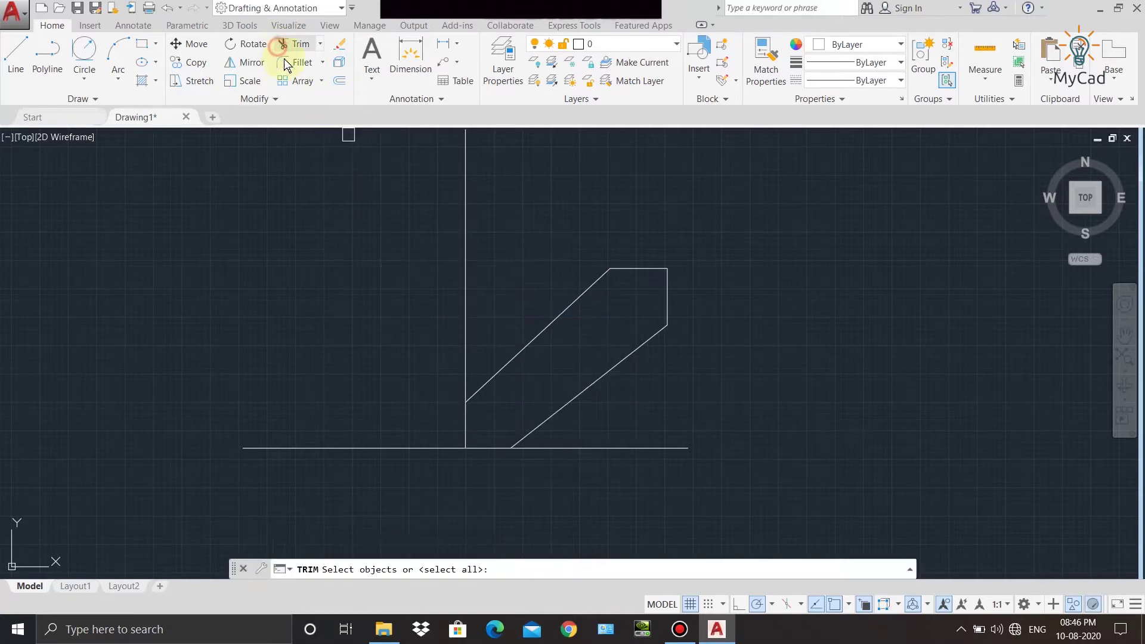
key(Return)
click(466, 244)
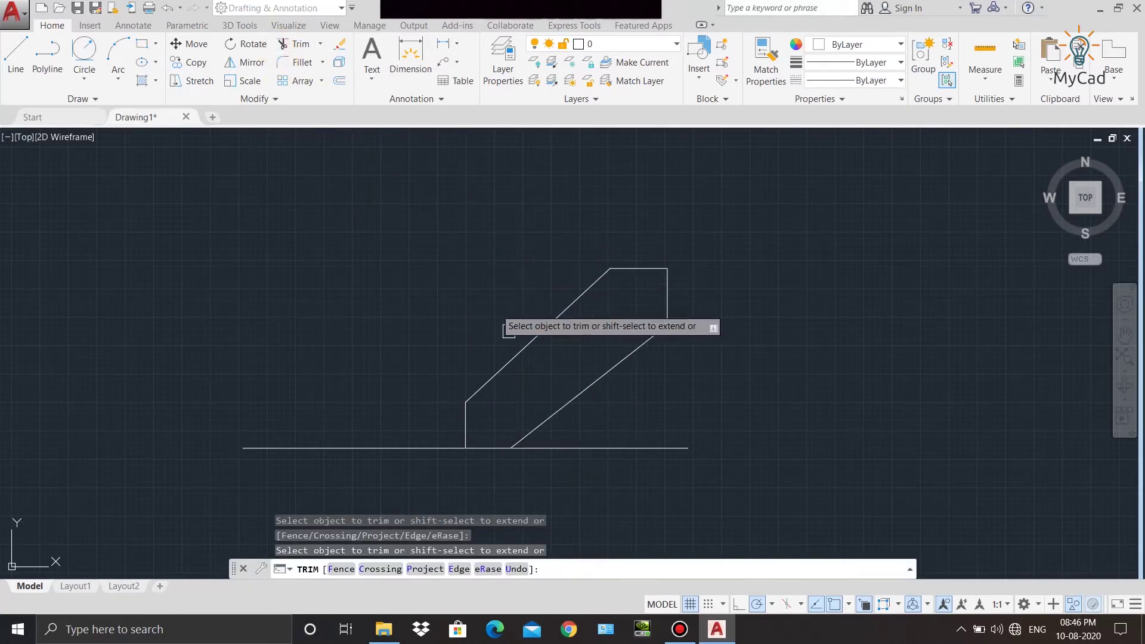
click(594, 451)
click(388, 450)
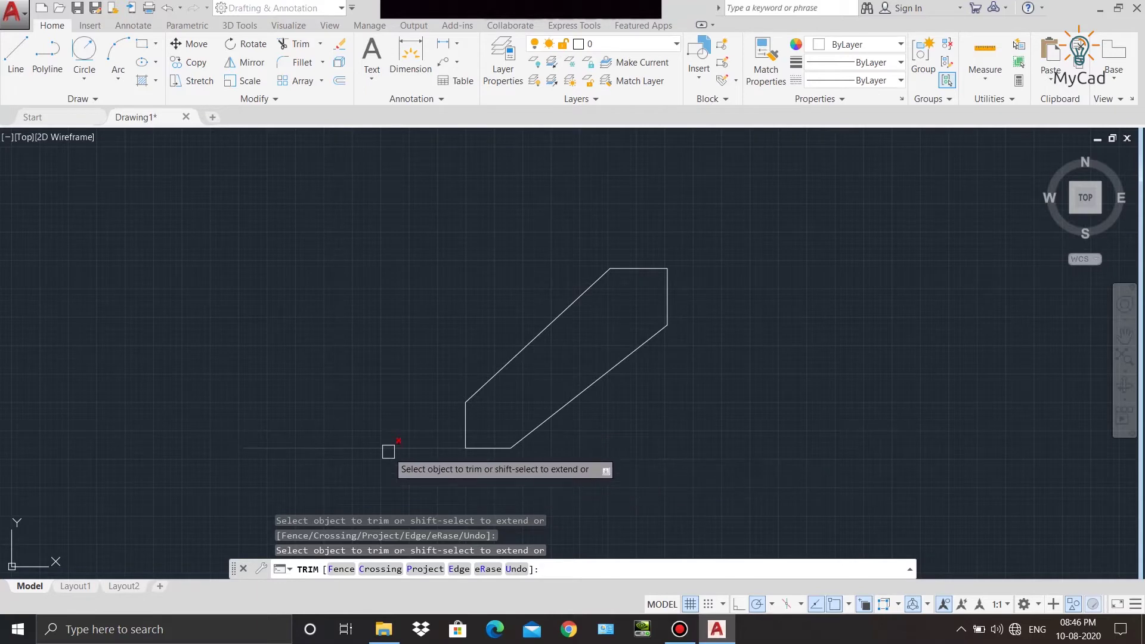
right_click(348, 313)
click(377, 314)
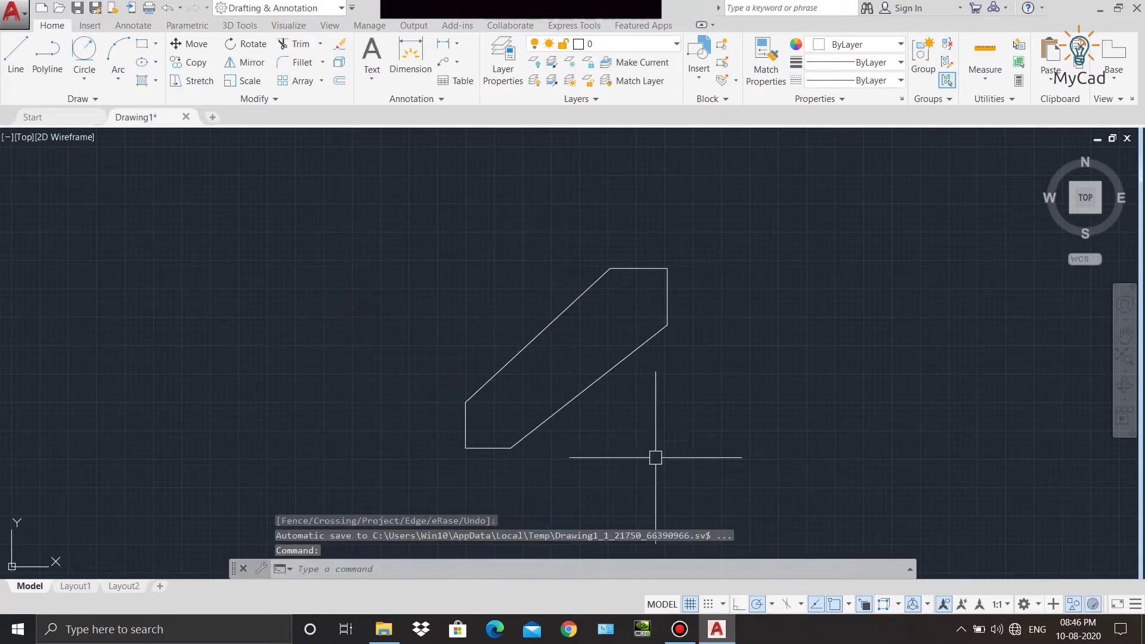
Join the six outline lines into a single polyline.
click(742, 502)
click(421, 230)
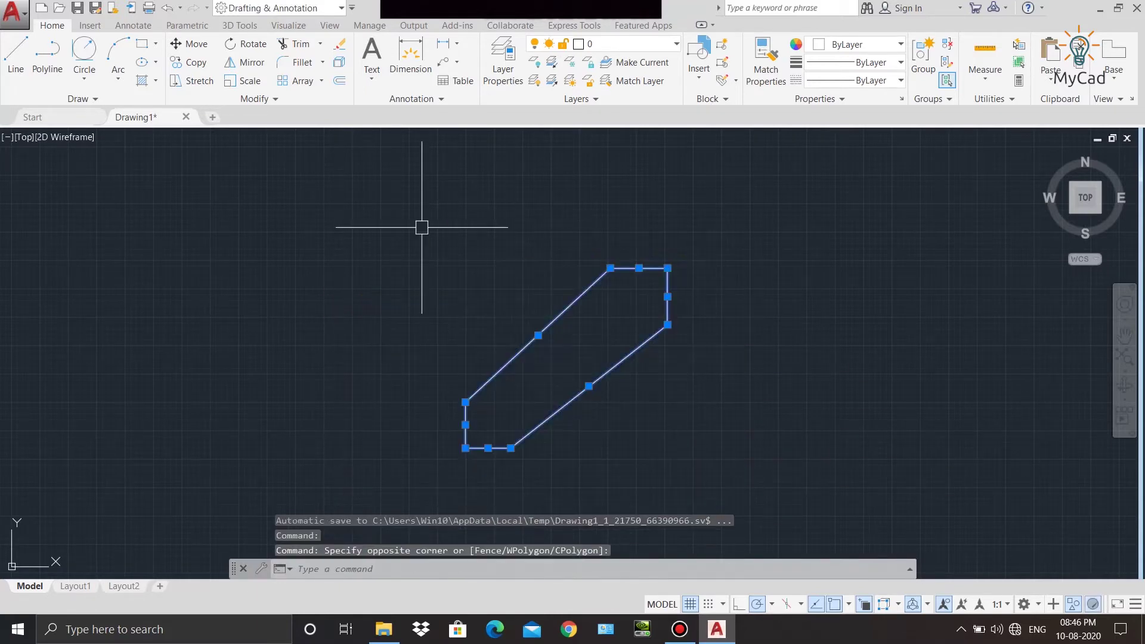
click(266, 105)
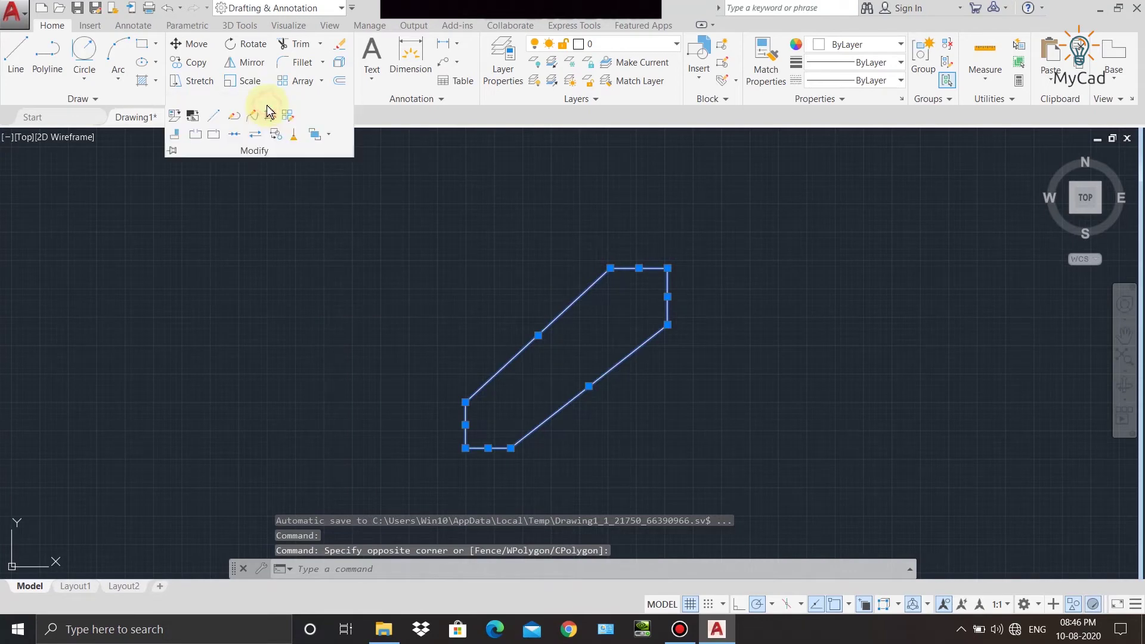
click(236, 136)
Stretch the polyline's left and bottom corners to taper it into a slanted tread block.
click(465, 417)
scroll(466, 412, up, 2)
scroll(464, 412, up, 1)
click(464, 388)
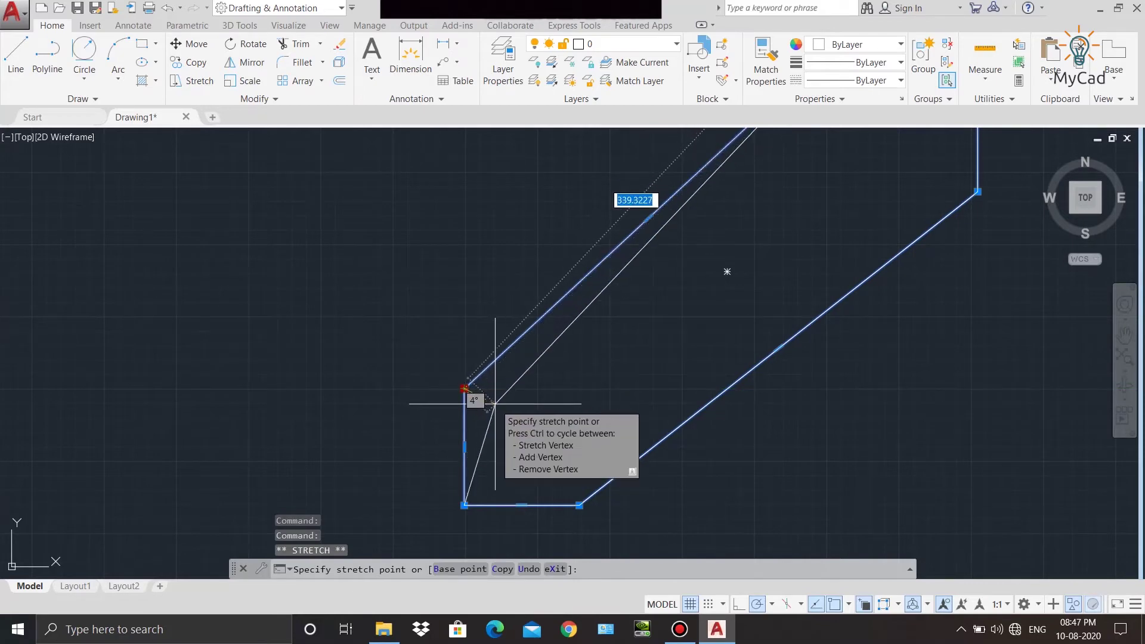
click(495, 404)
click(579, 505)
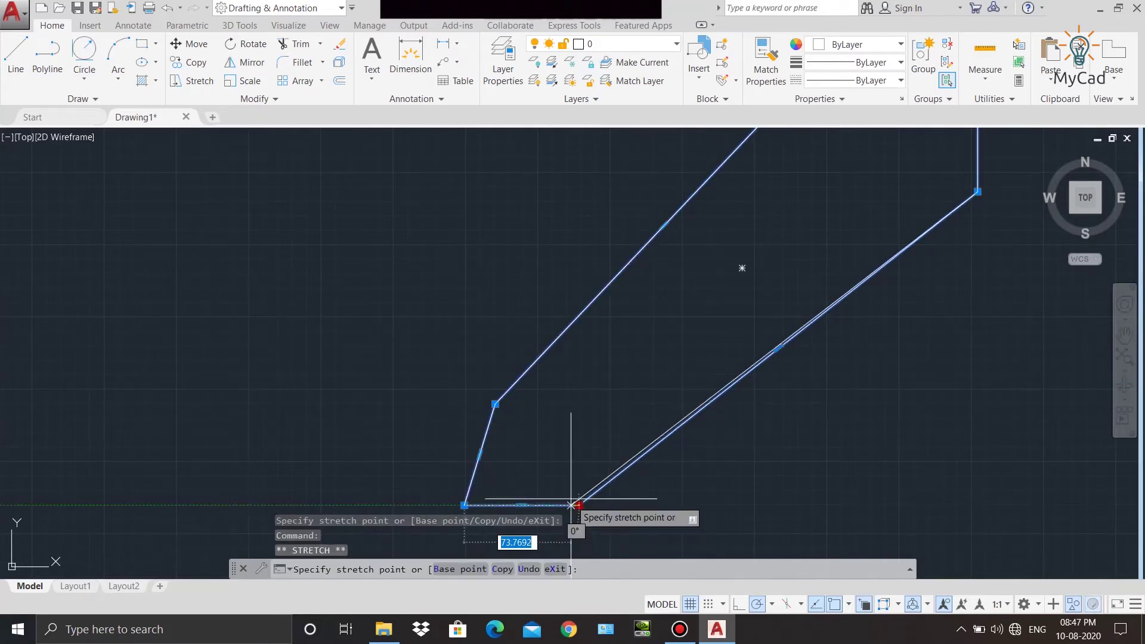
click(563, 486)
scroll(481, 380, down, 5)
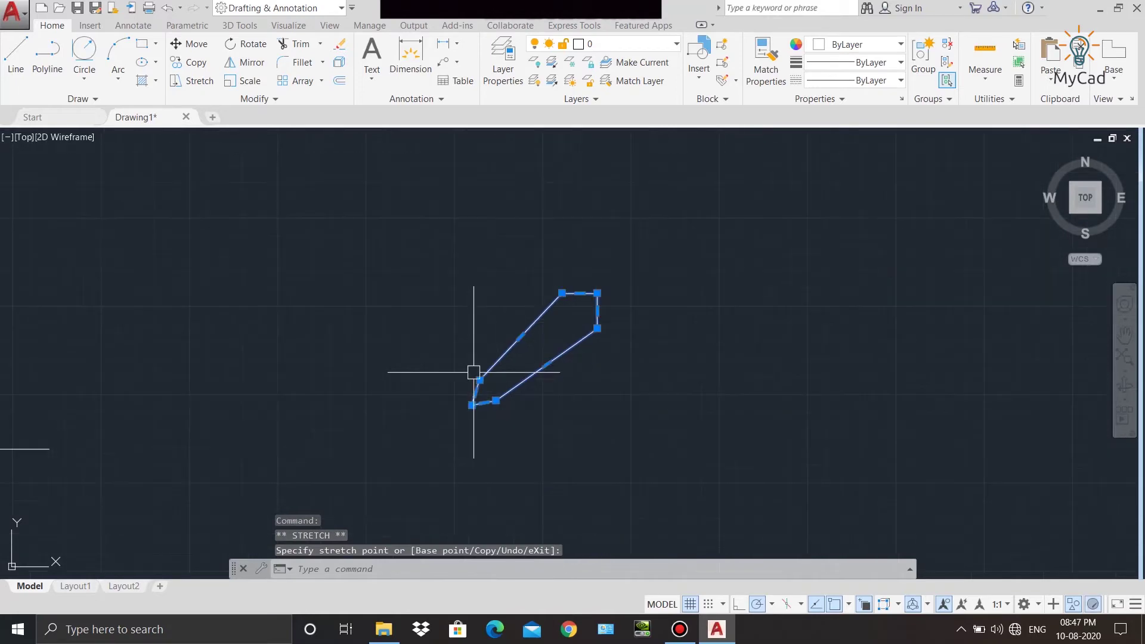
mouse_move(535, 391)
middle_down()
mouse_move(692, 391)
mouse_move(780, 420)
middle_up()
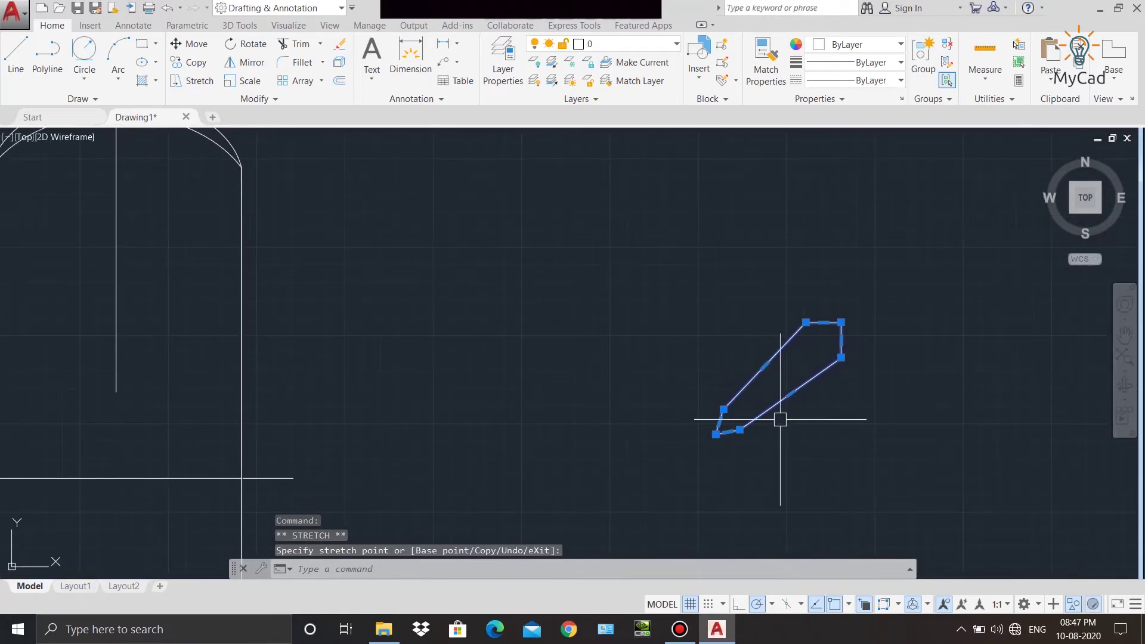
scroll(712, 388, down, 2)
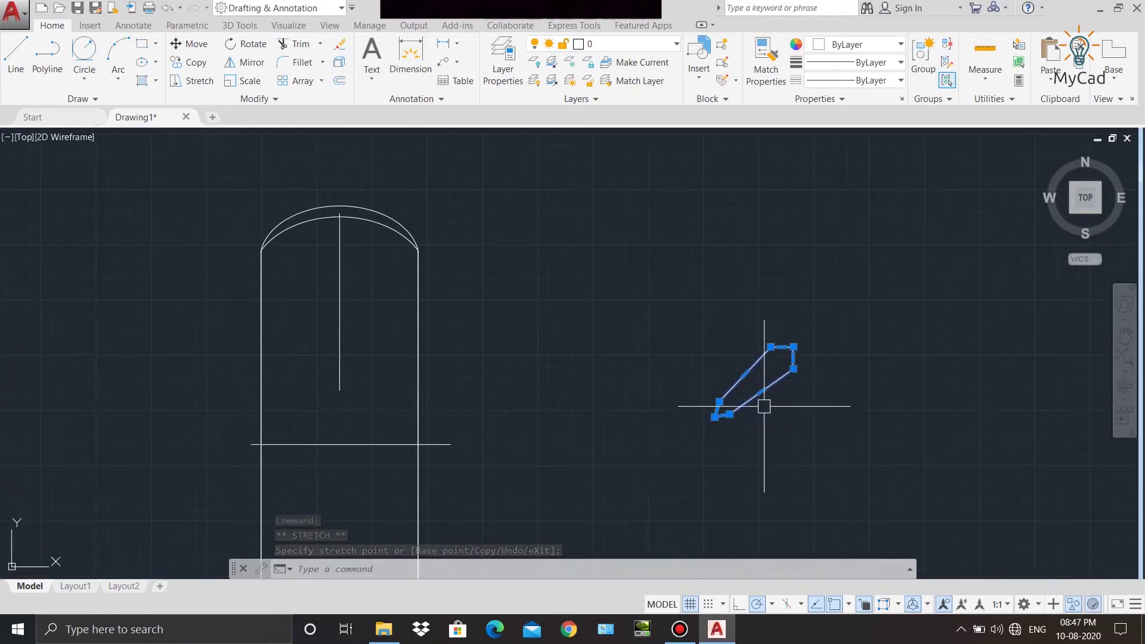
Move the tread profile so its corner sits on the tire's centre line.
click(194, 45)
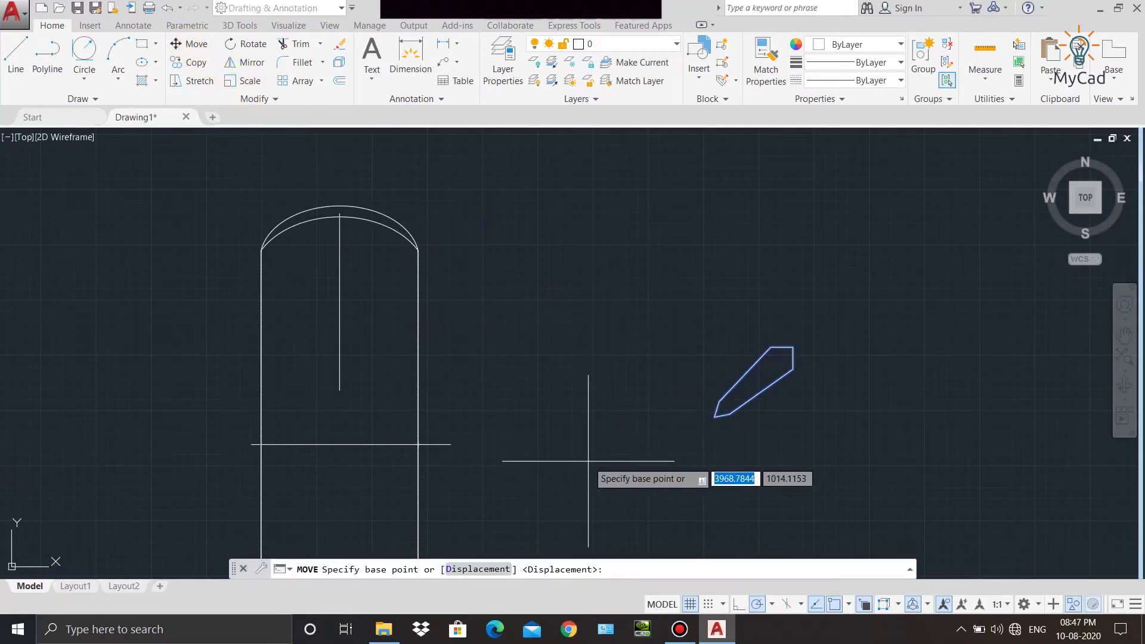
click(715, 416)
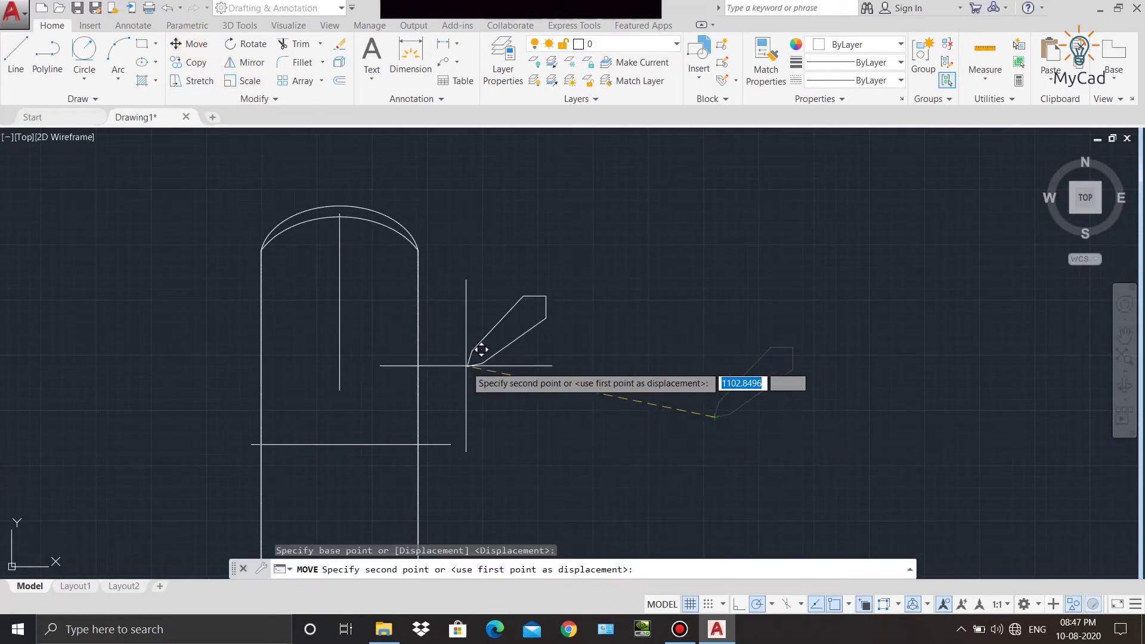
click(340, 391)
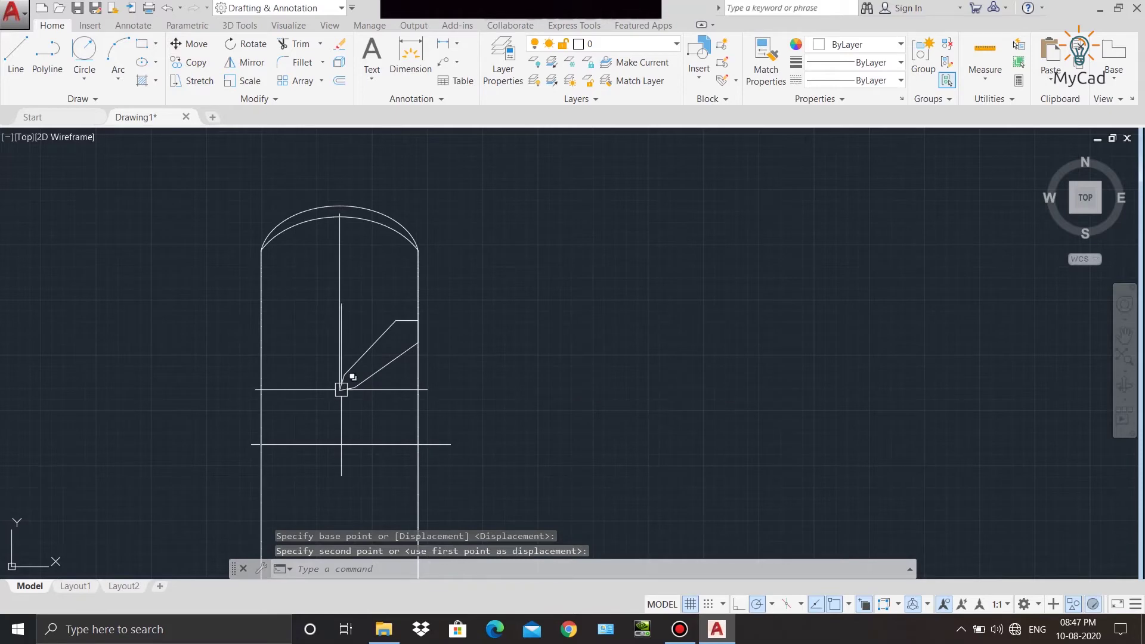
scroll(367, 343, up, 1)
Scale the tread profile slightly larger from its bottom corner.
click(466, 441)
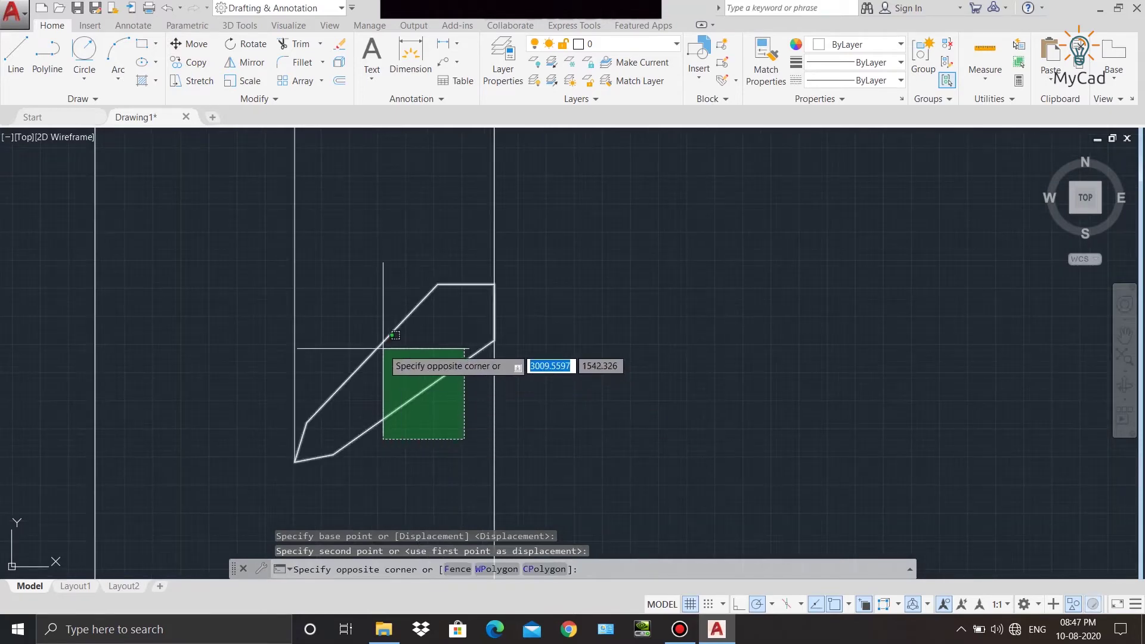
click(384, 350)
click(243, 82)
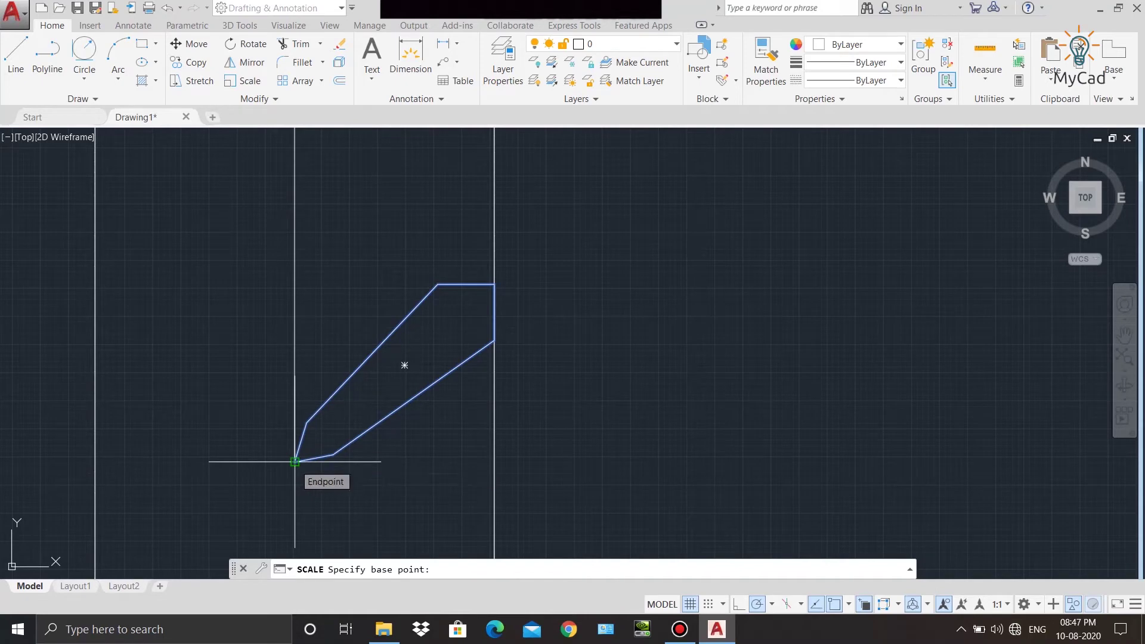
click(307, 423)
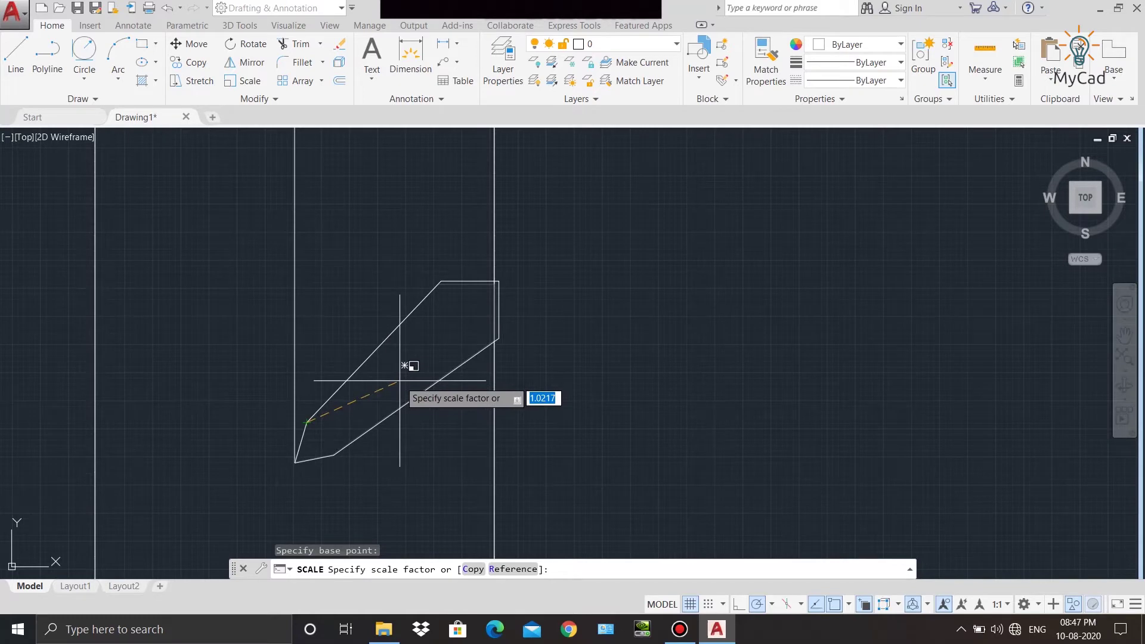
click(403, 378)
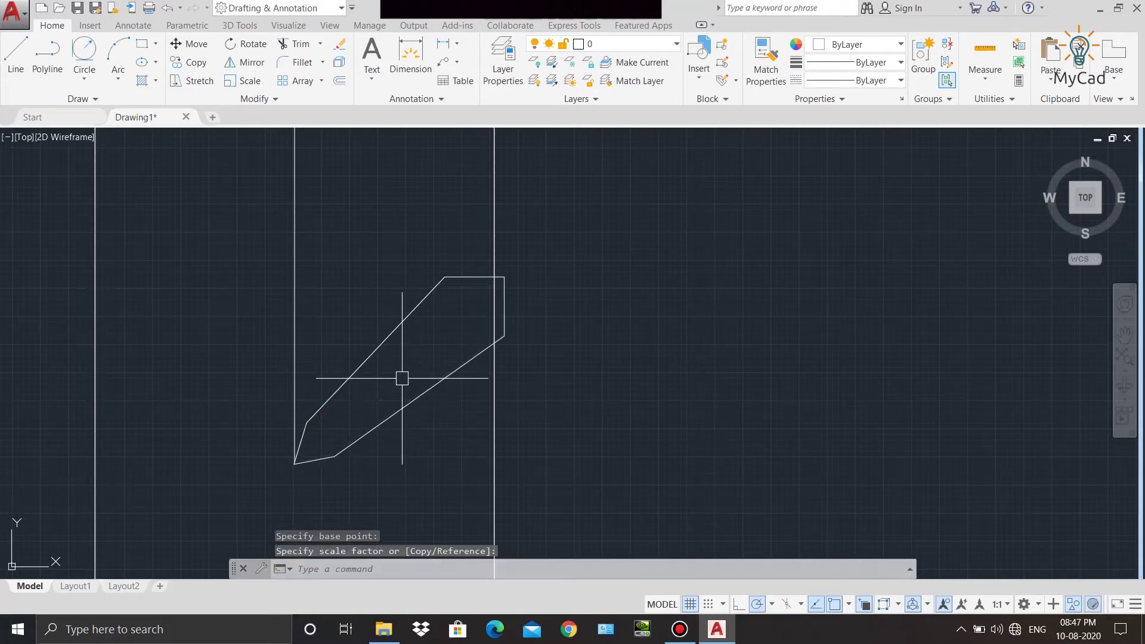
Shift the resized profile slightly right from its lower-left endpoint.
click(398, 418)
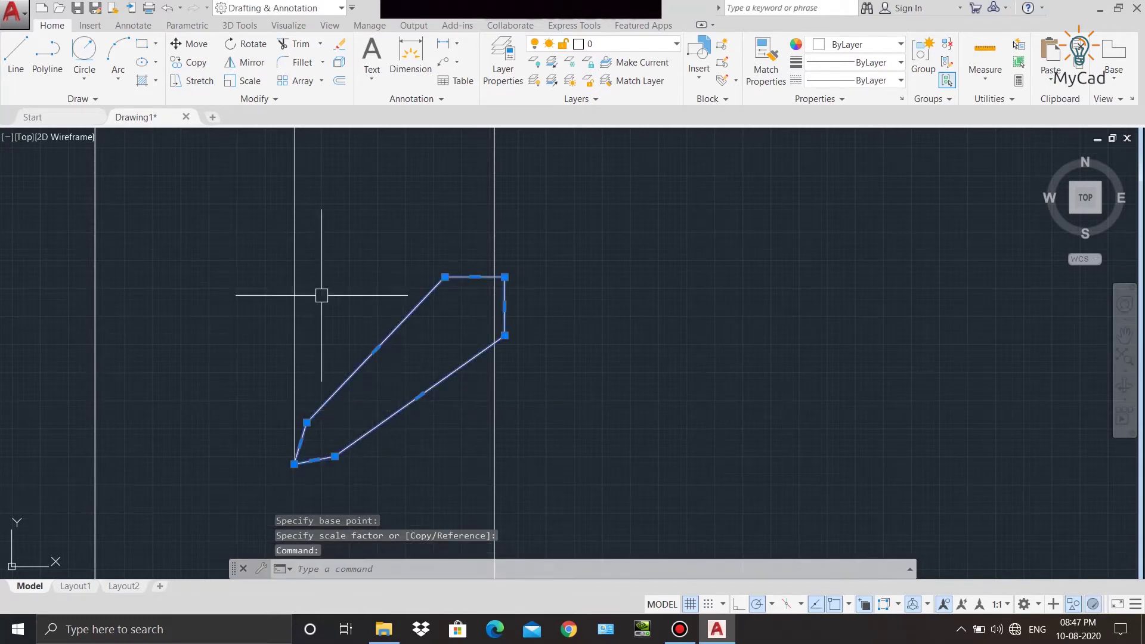
click(179, 45)
click(296, 463)
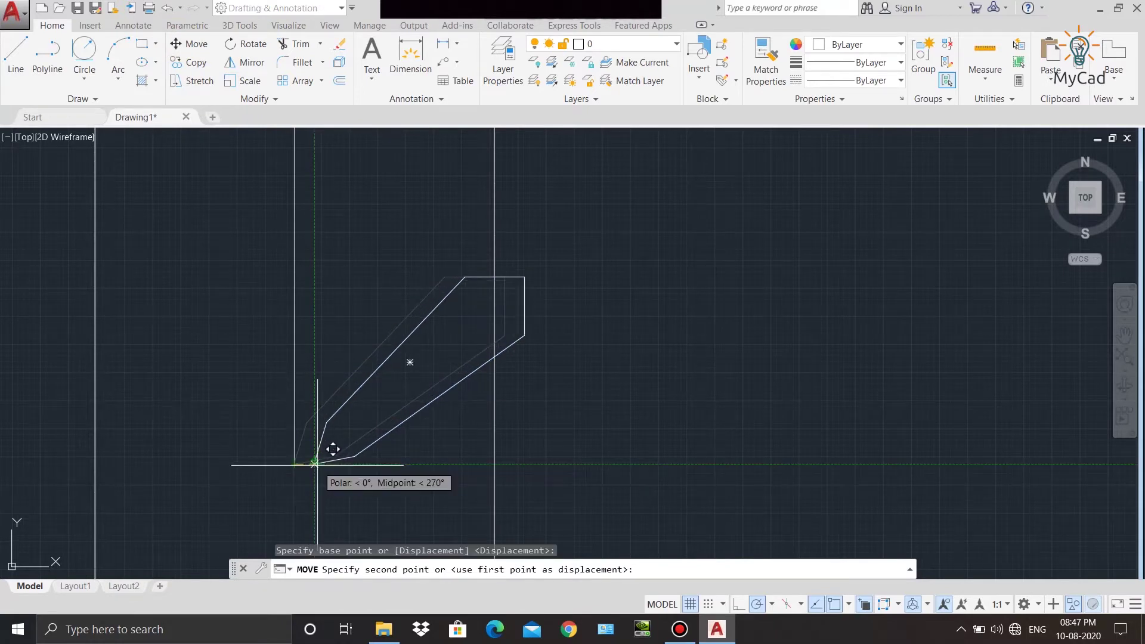
click(318, 465)
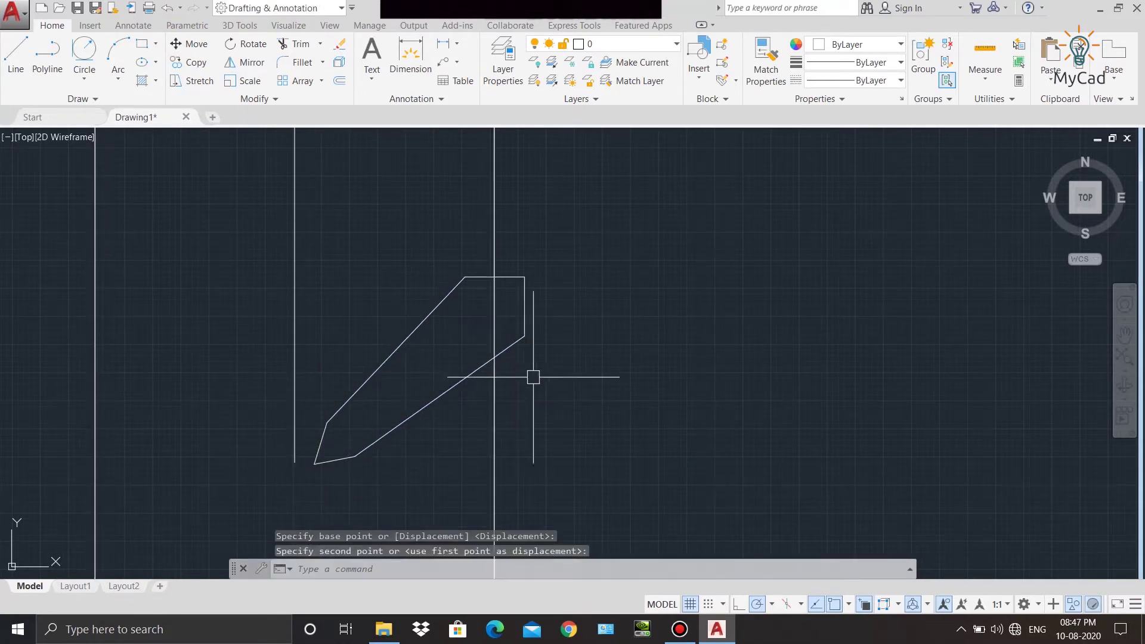
scroll(533, 377, down, 2)
click(481, 424)
click(427, 358)
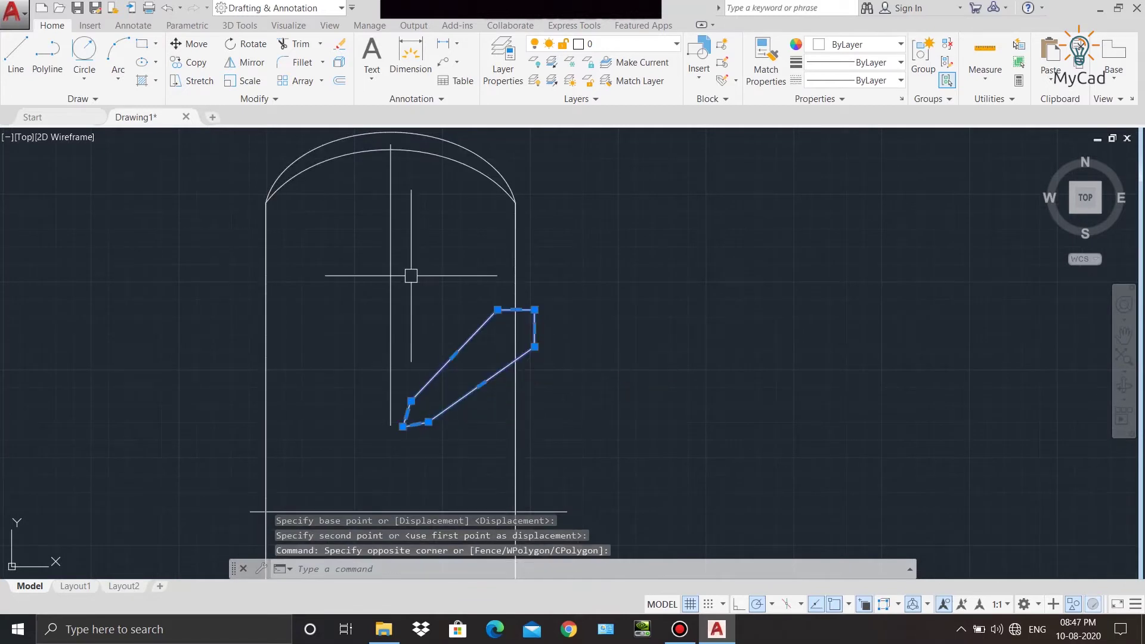
Mirror the tread profile about the vertical centre line, keeping the original.
click(245, 63)
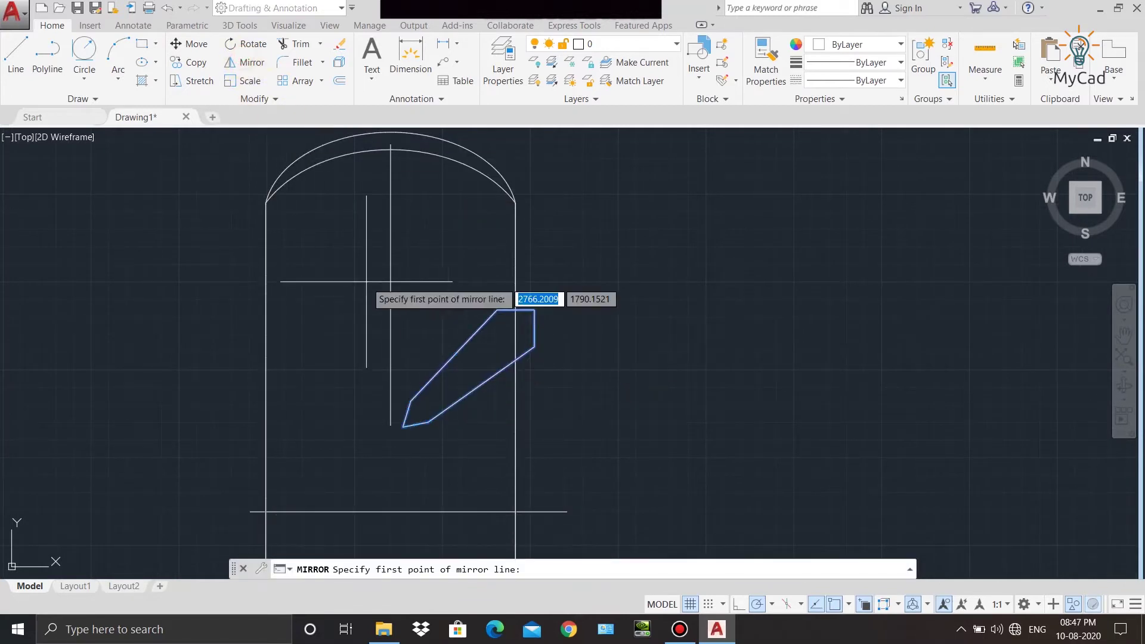
click(391, 425)
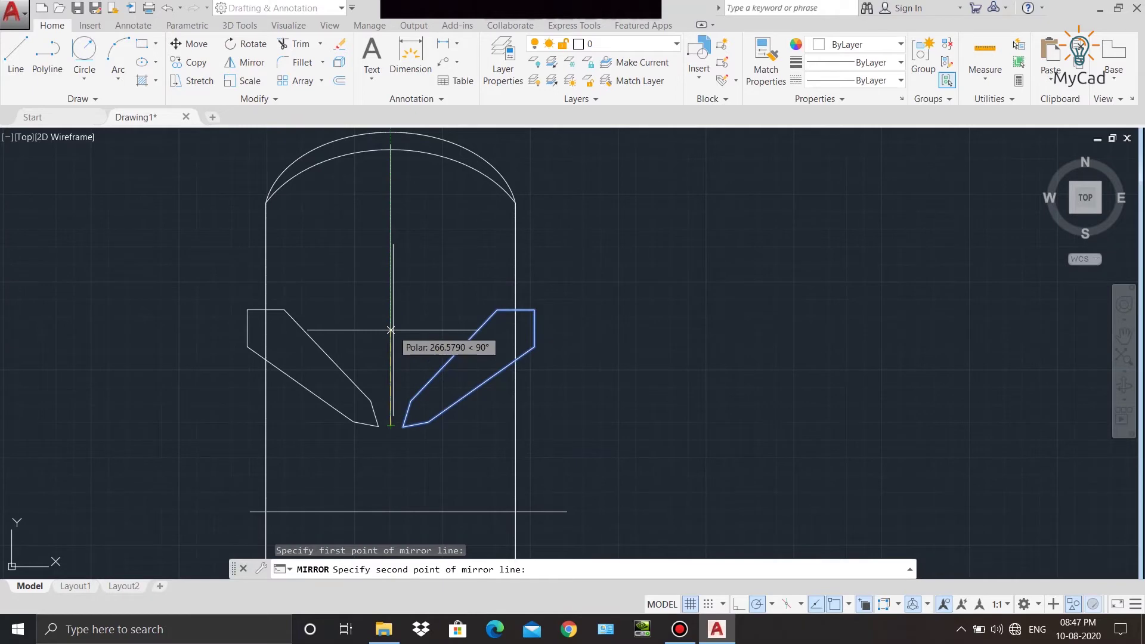
click(372, 300)
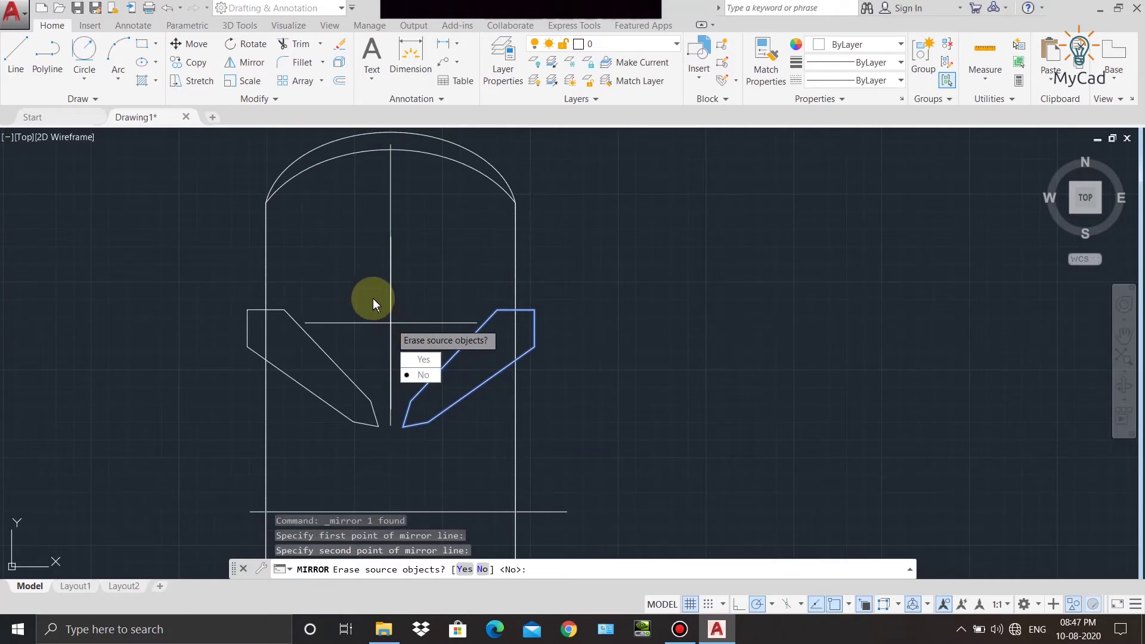
click(423, 376)
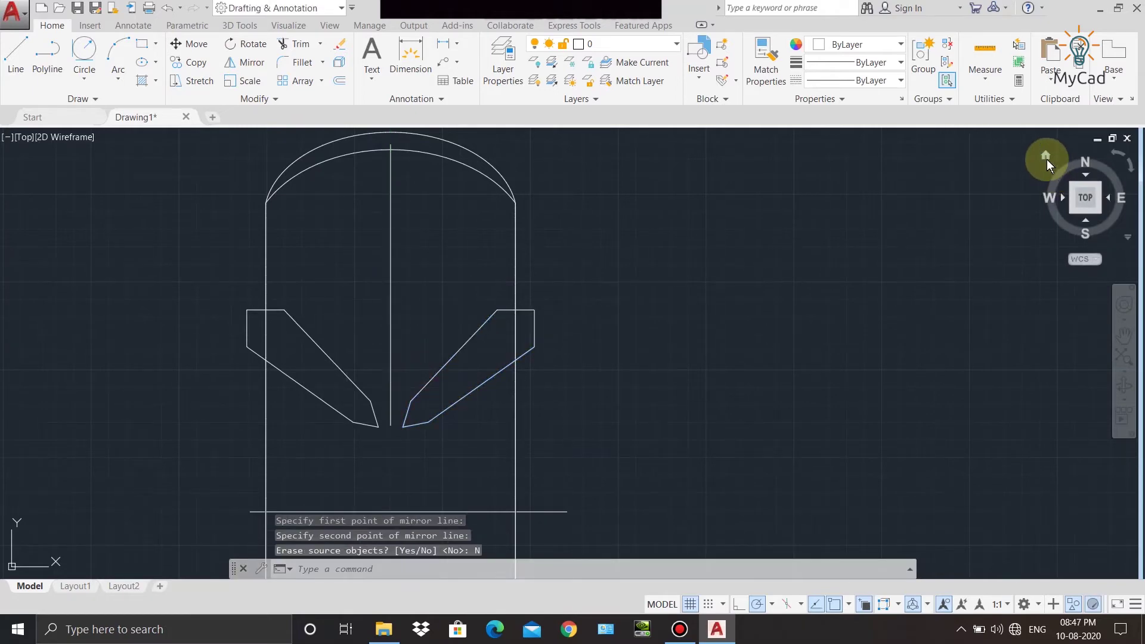
In the Home isometric view, raise both tread profiles along Z toward the tire top.
click(1047, 159)
scroll(534, 316, up, 5)
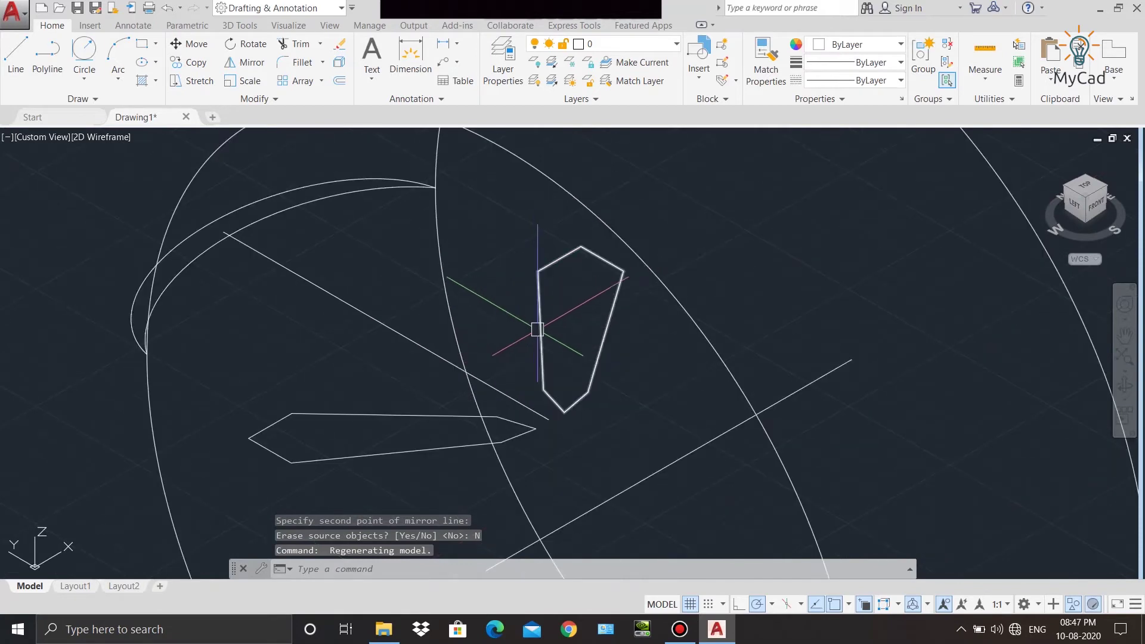
click(548, 367)
click(465, 416)
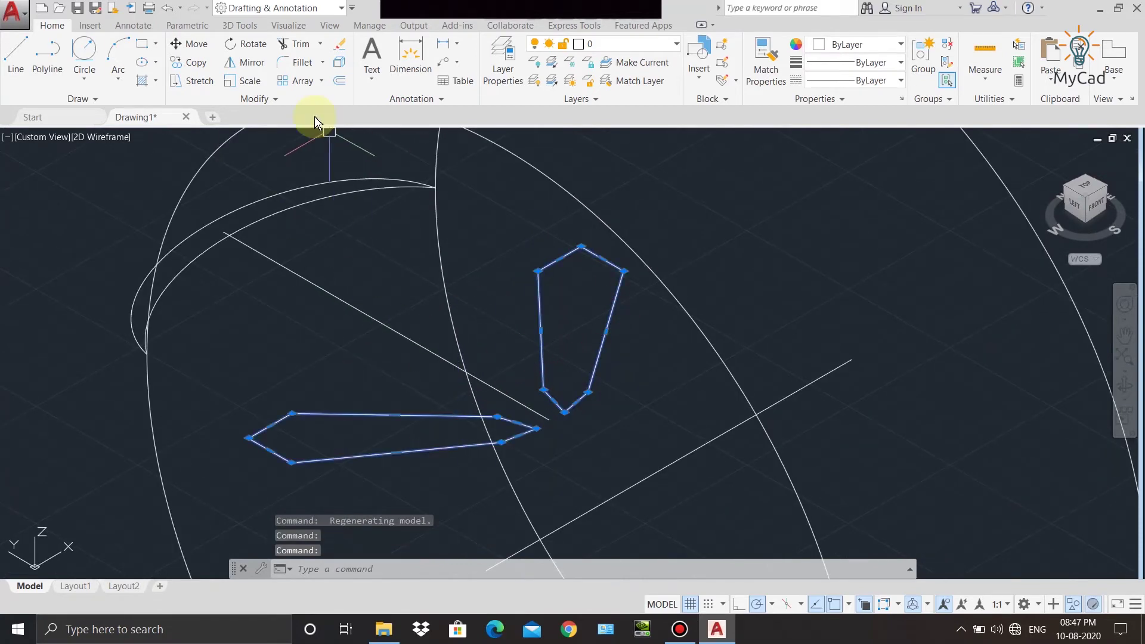
click(182, 45)
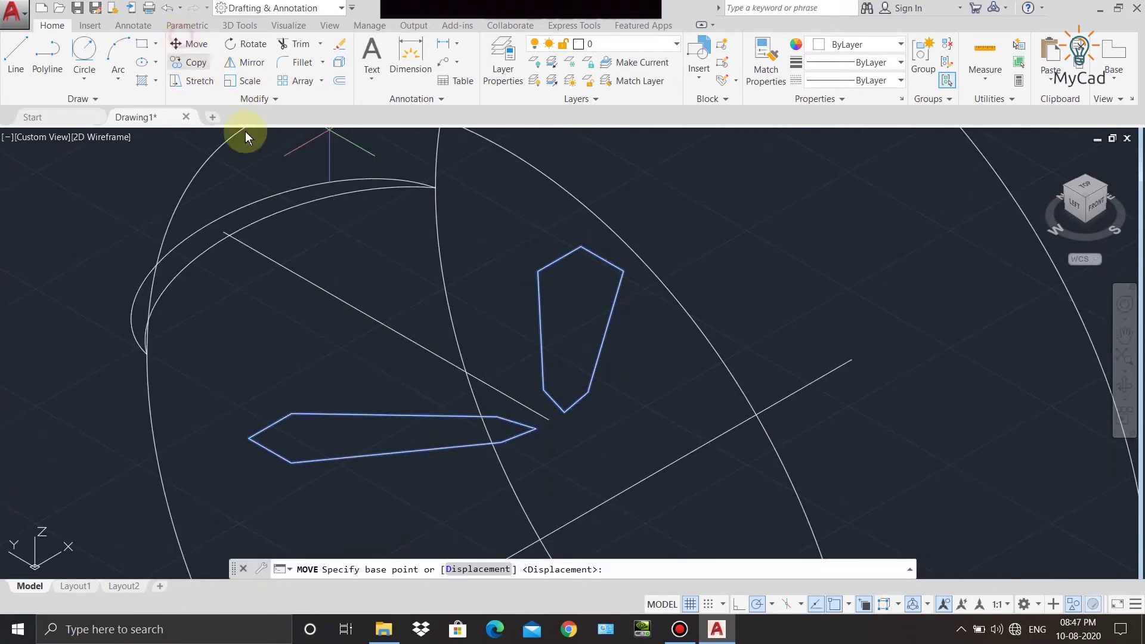
click(547, 416)
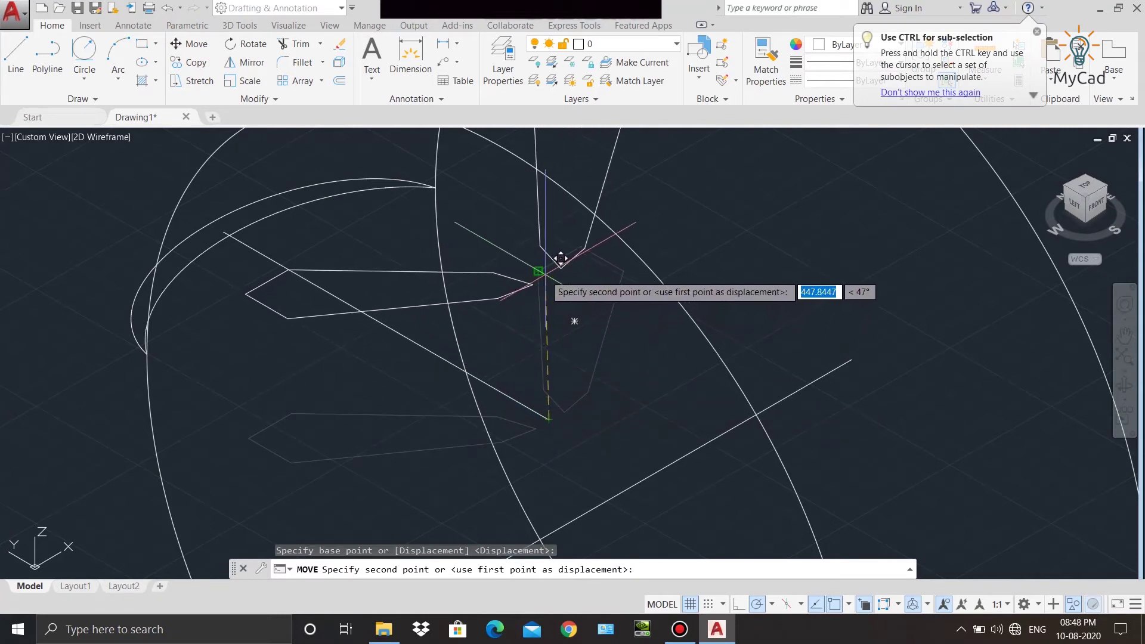
click(552, 234)
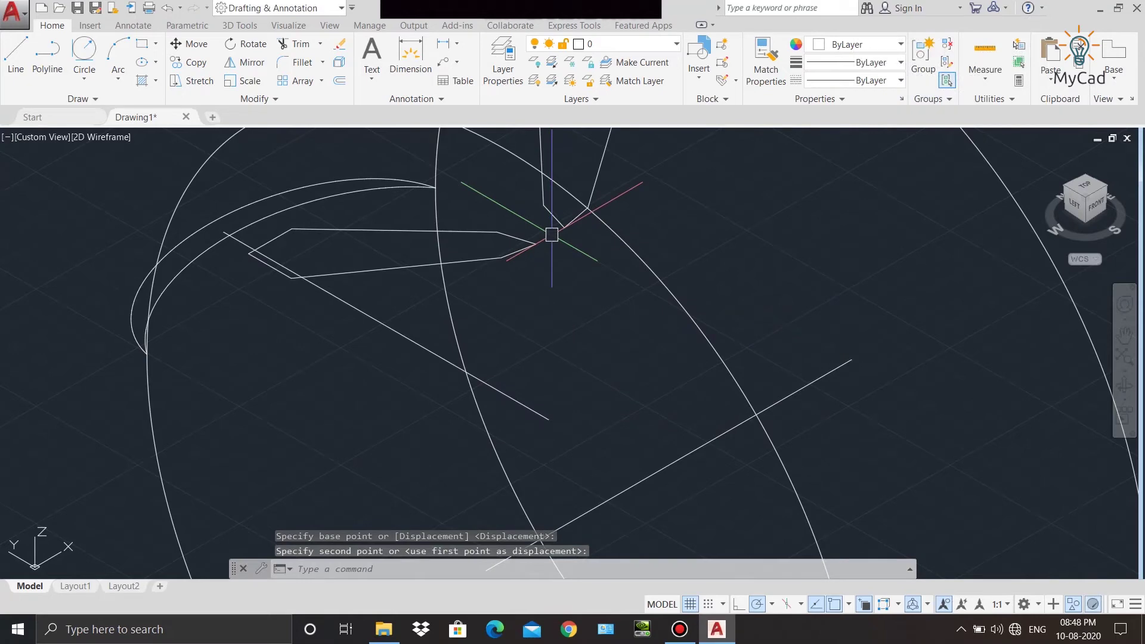
scroll(577, 322, down, 2)
scroll(547, 427, down, 1)
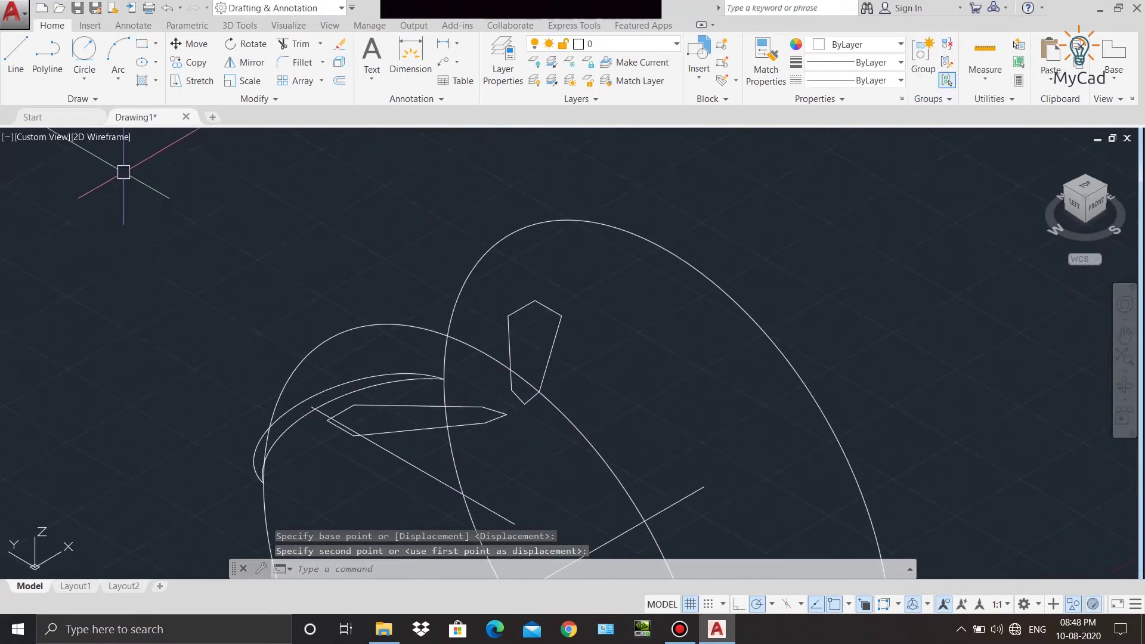
click(107, 137)
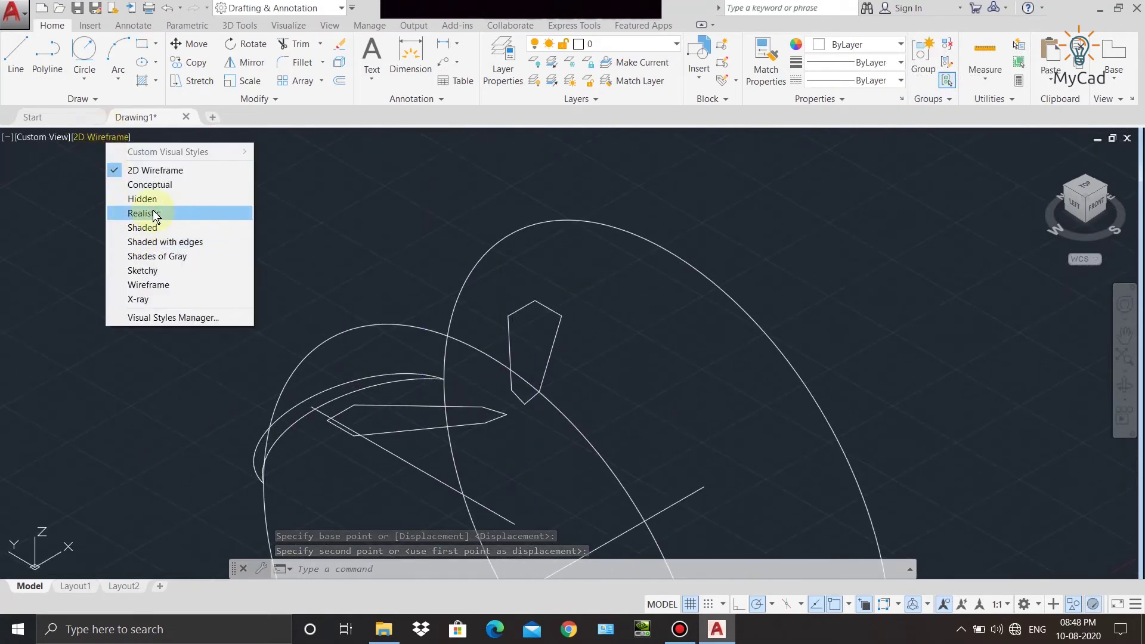
Switch to Realistic shading and extrude both tread profiles into solid blocks.
click(153, 215)
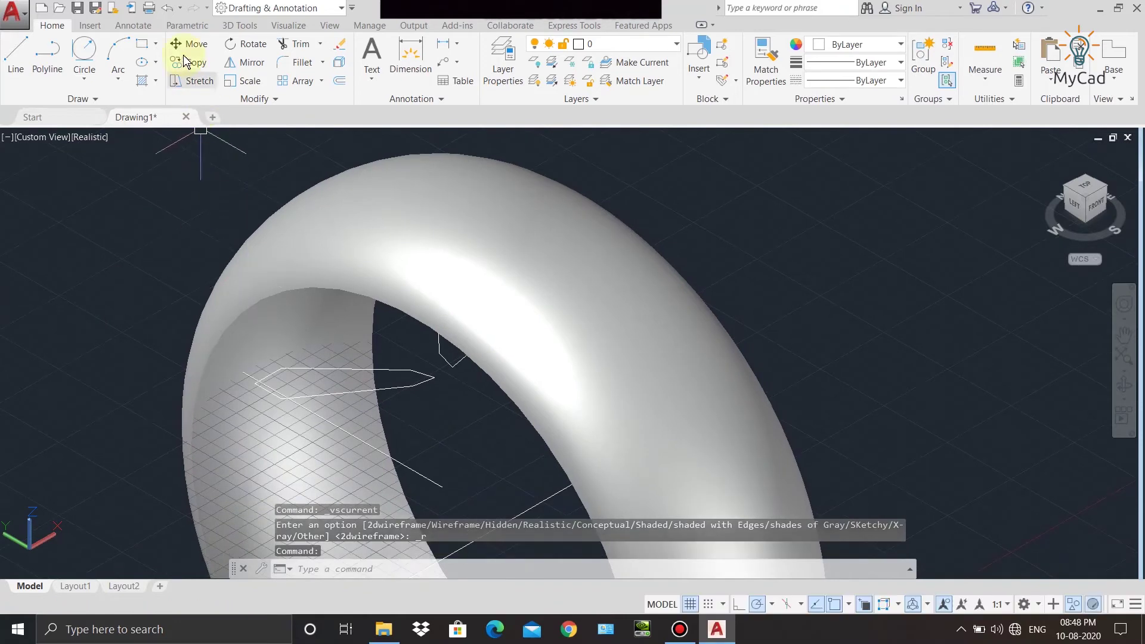
click(245, 26)
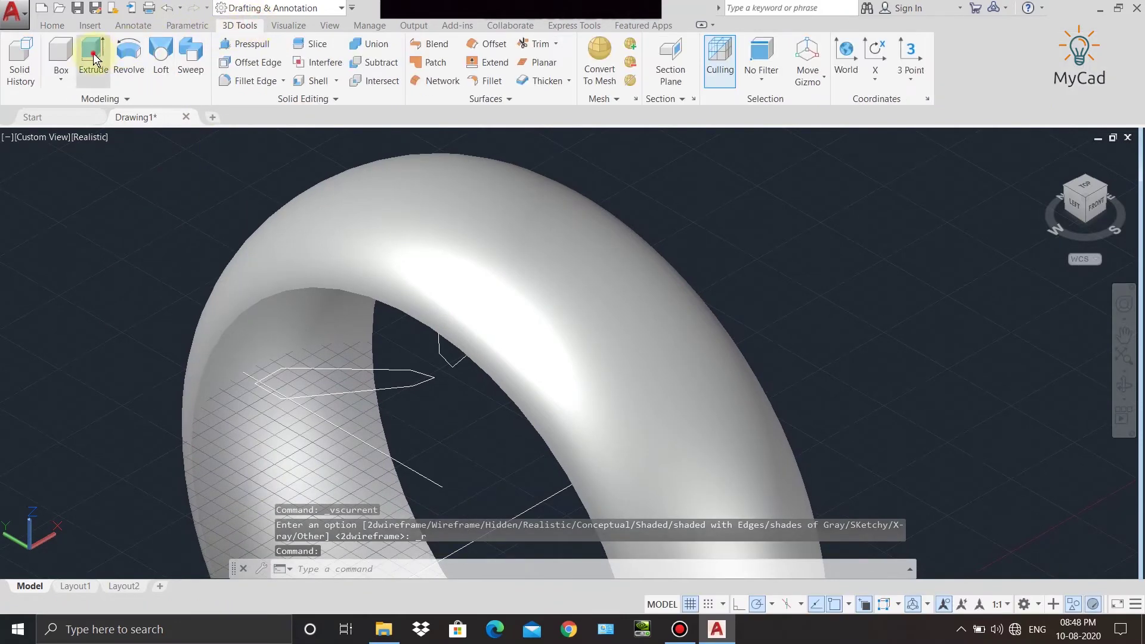
click(94, 58)
click(407, 389)
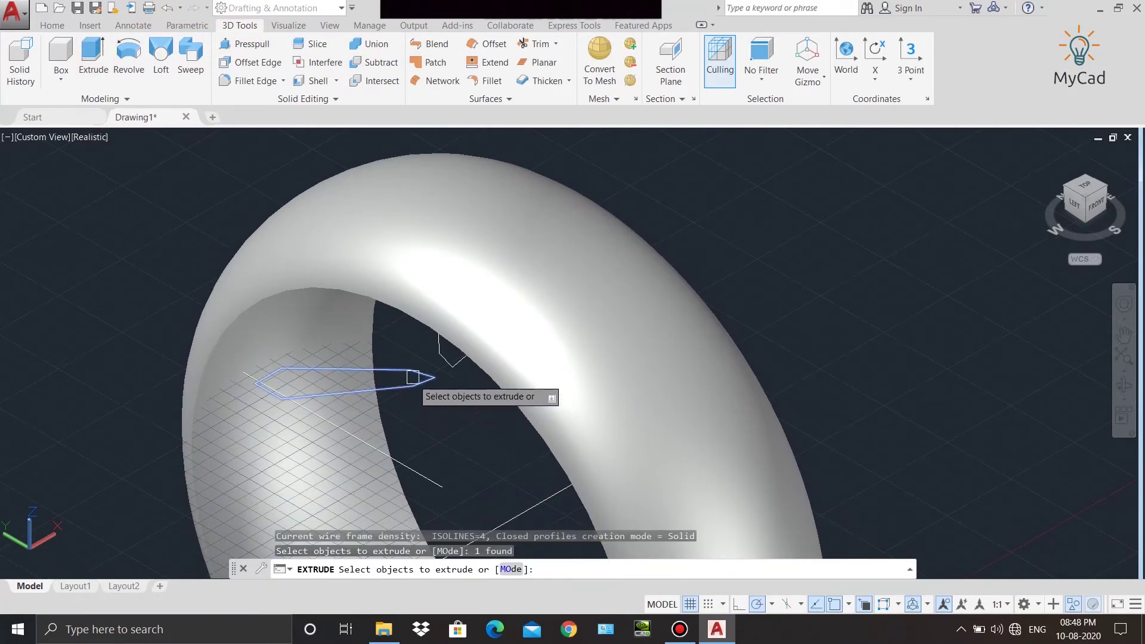
click(446, 365)
right_click(440, 357)
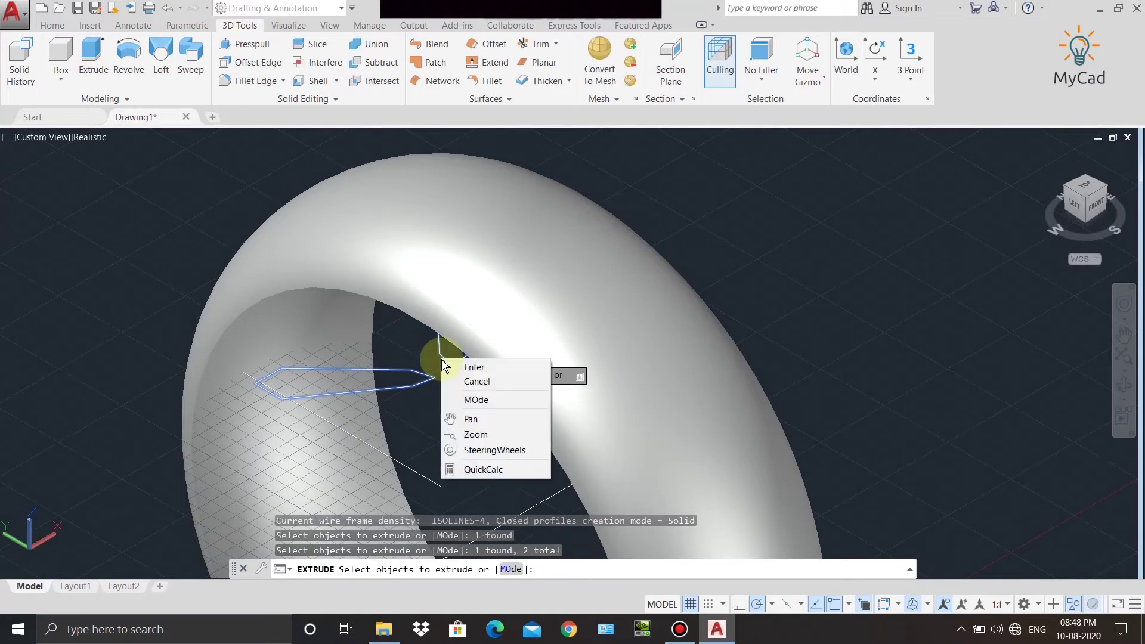
click(471, 368)
scroll(458, 208, down, 2)
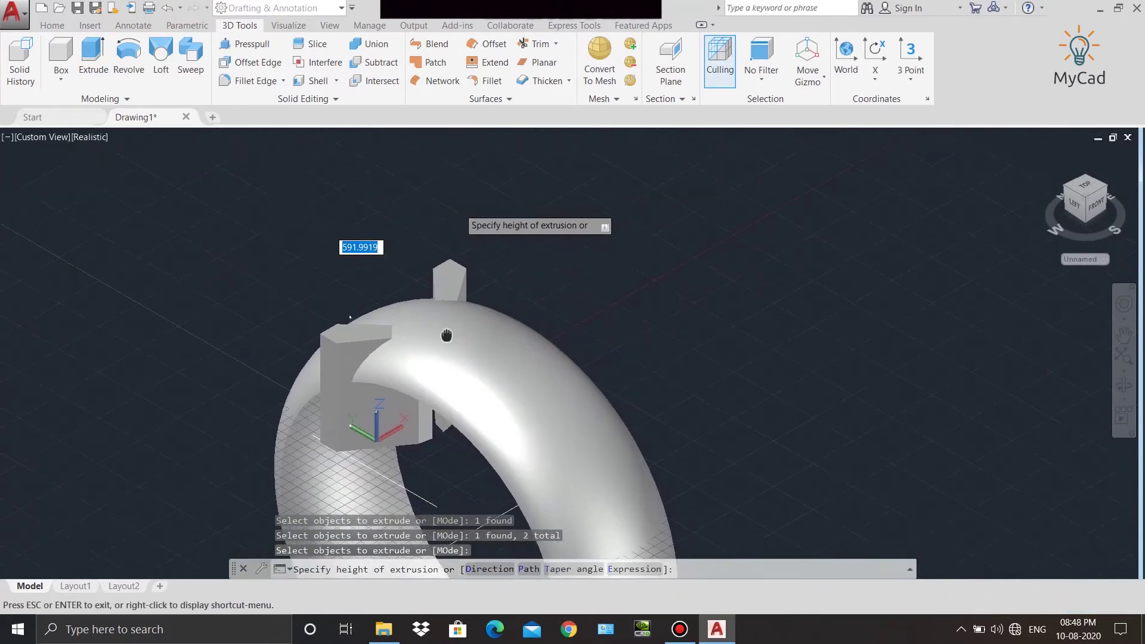
middle_drag(458, 208, 515, 261)
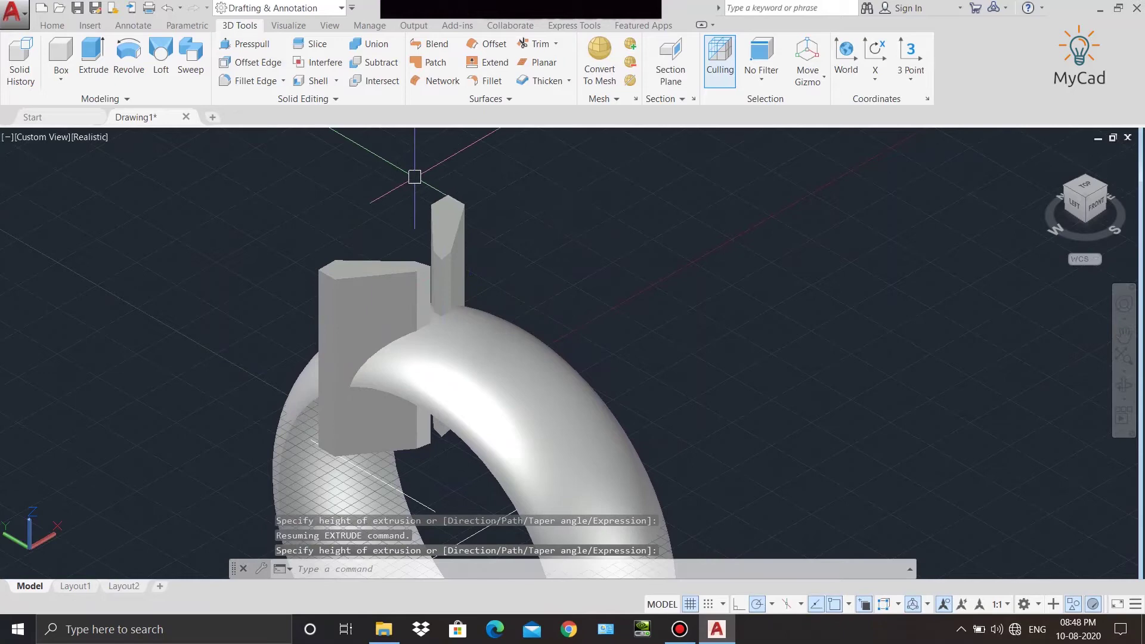
key(Escape)
Select the tall extruded pillar and the large box solid.
click(689, 317)
click(443, 169)
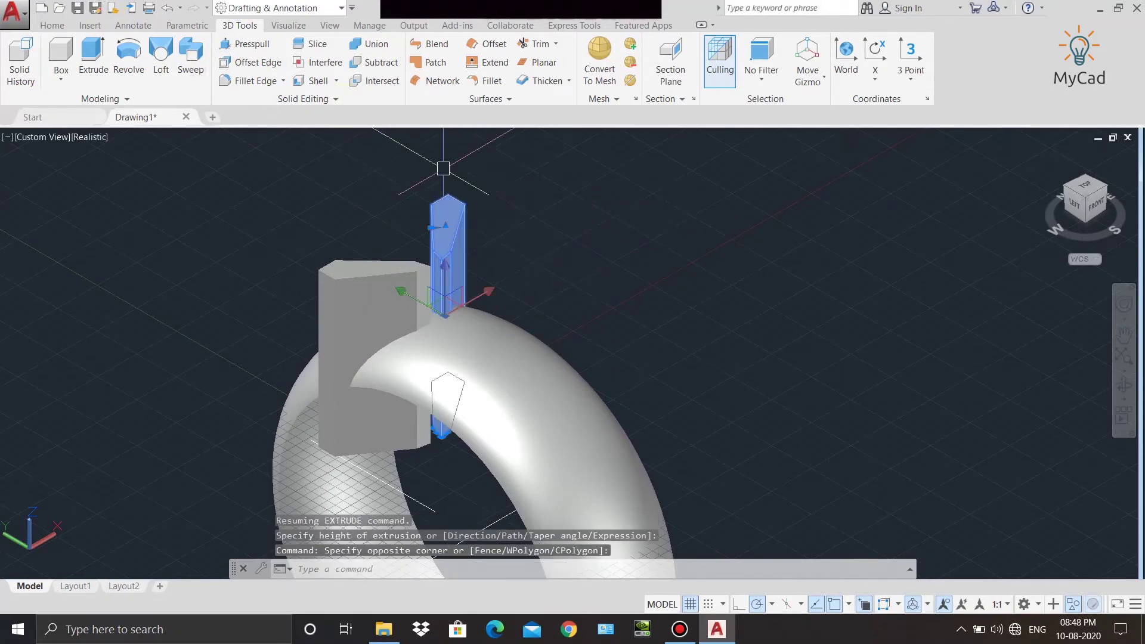
click(384, 259)
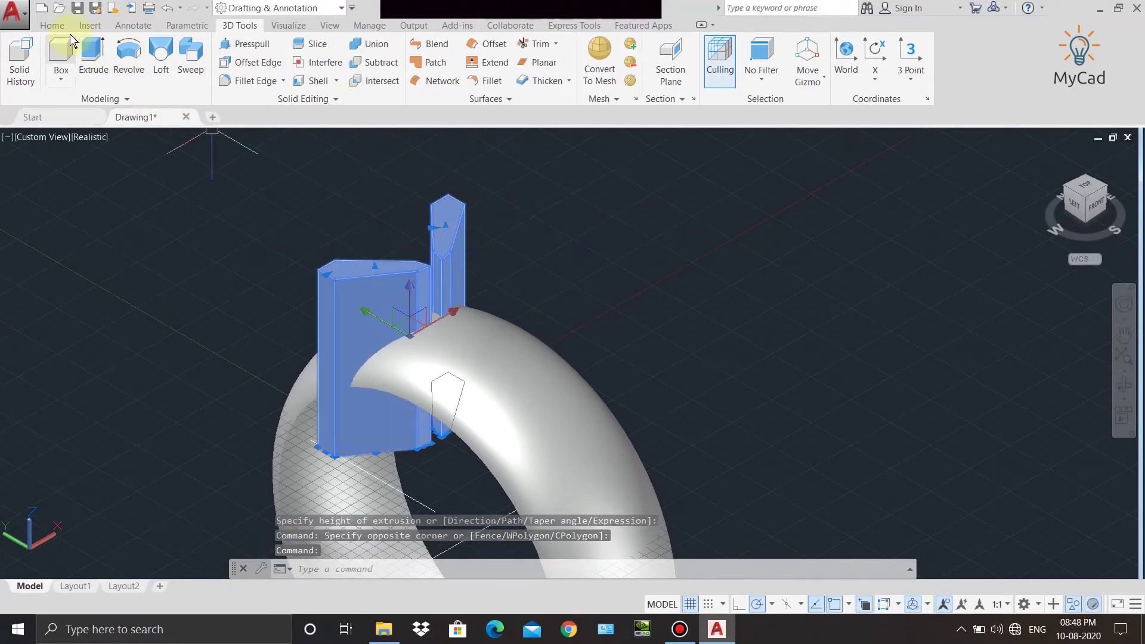
Start a polar array of the blocks about an axis, first point at the tire centre.
click(54, 26)
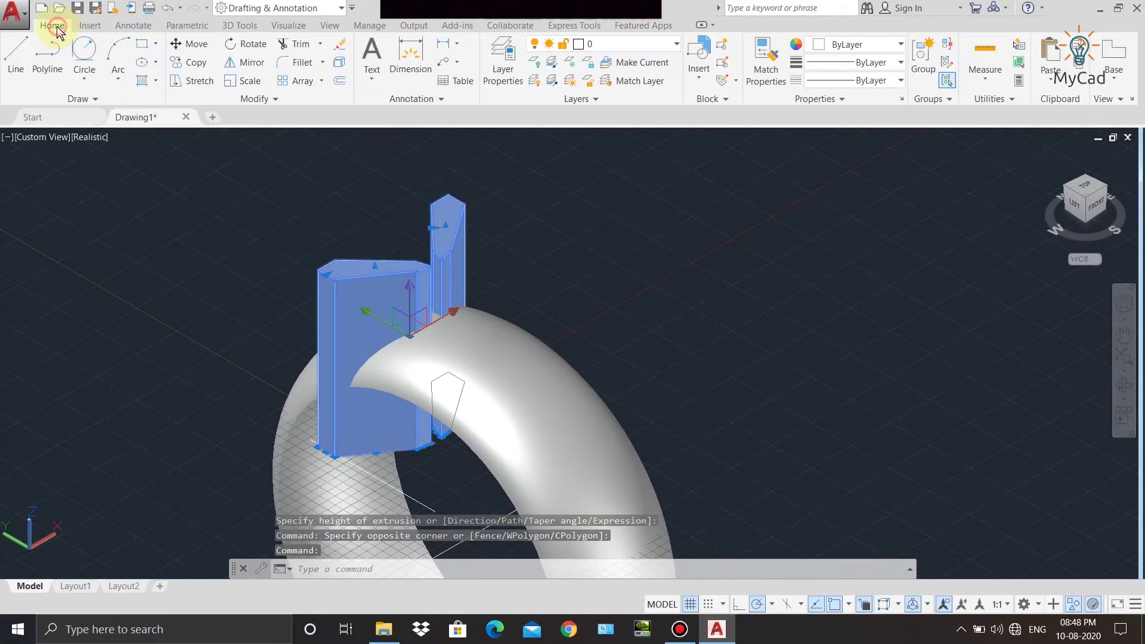
click(321, 81)
click(311, 162)
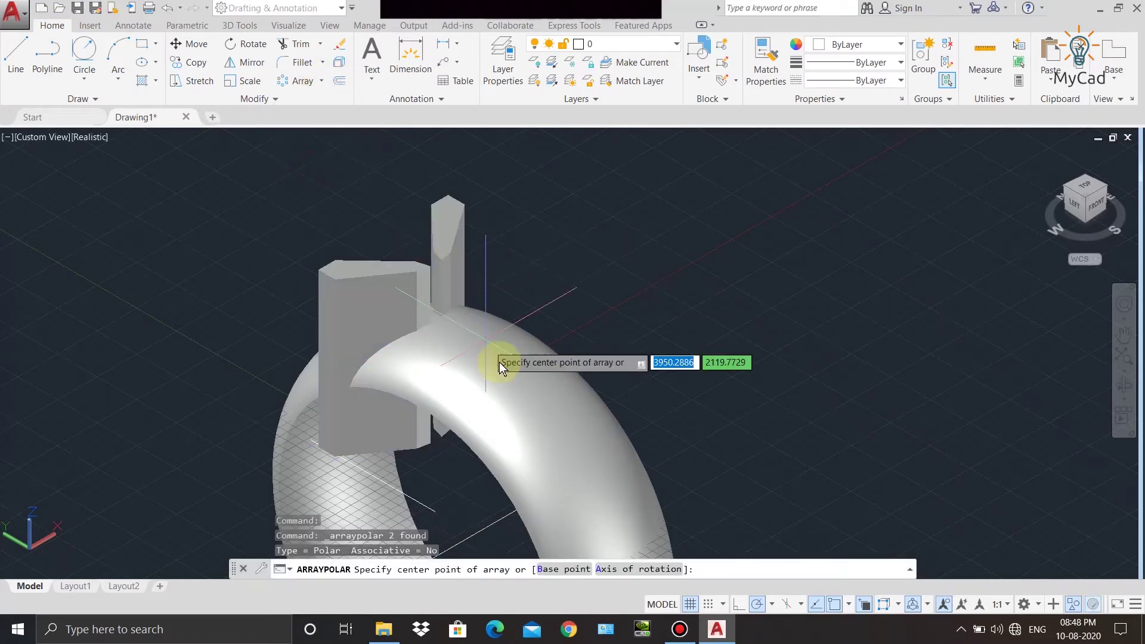
scroll(468, 317, up, 3)
middle_drag(468, 318, 468, 289)
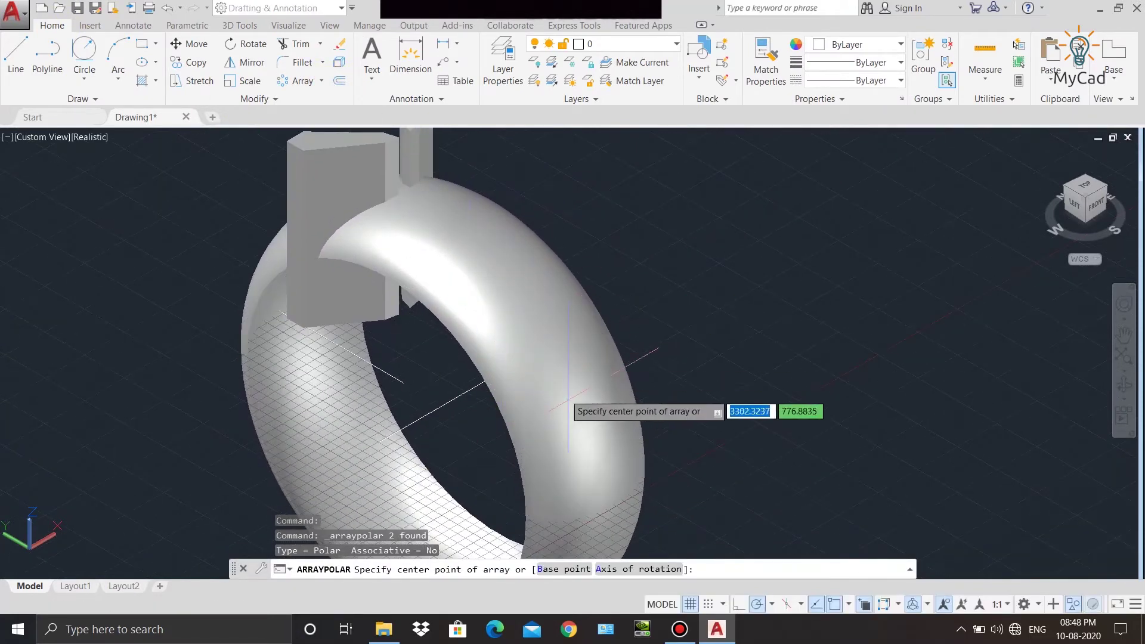
click(616, 570)
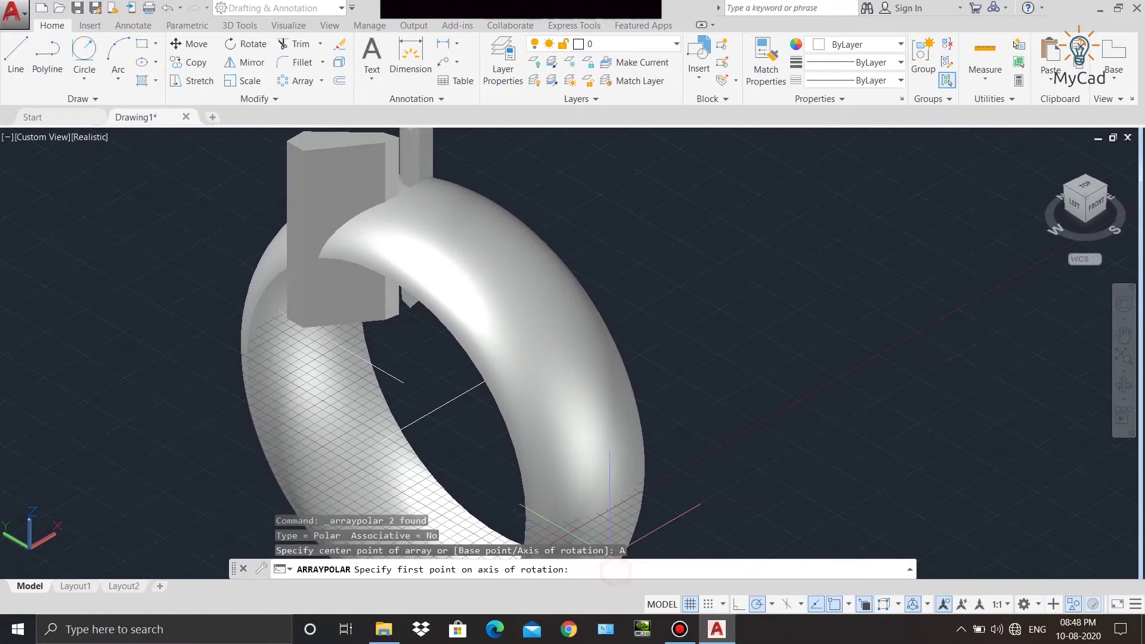
click(379, 442)
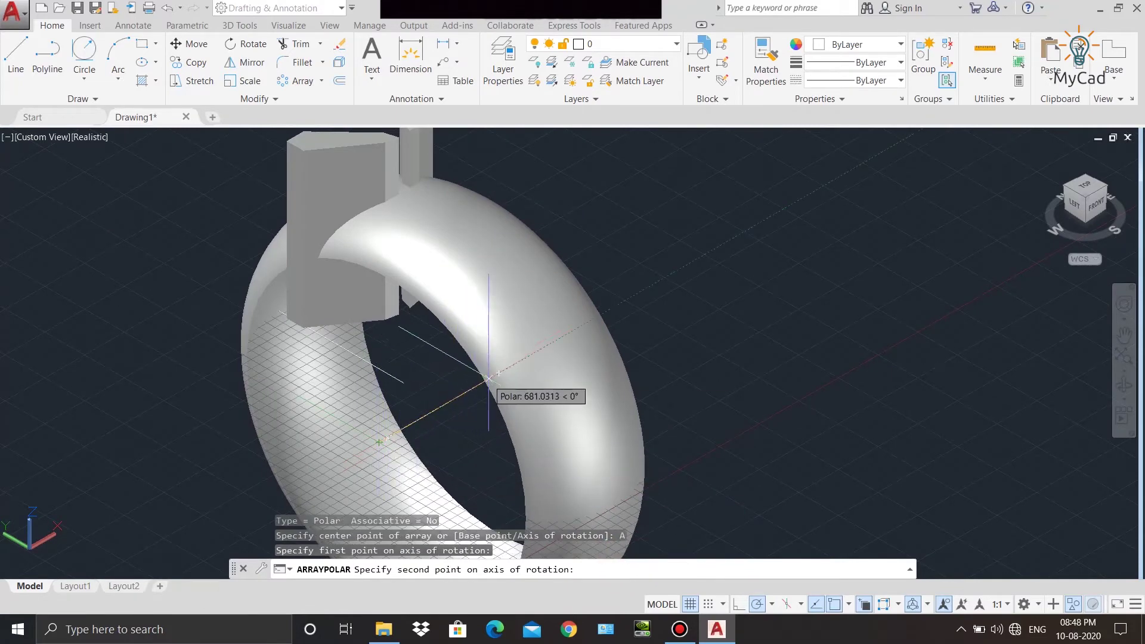
Set the second axis point and 30 items at 12° spacing, then close the array.
mouse_move(664, 332)
middle_down()
mouse_move(603, 365)
mouse_move(482, 374)
mouse_move(447, 350)
middle_up()
scroll(524, 320, up, 3)
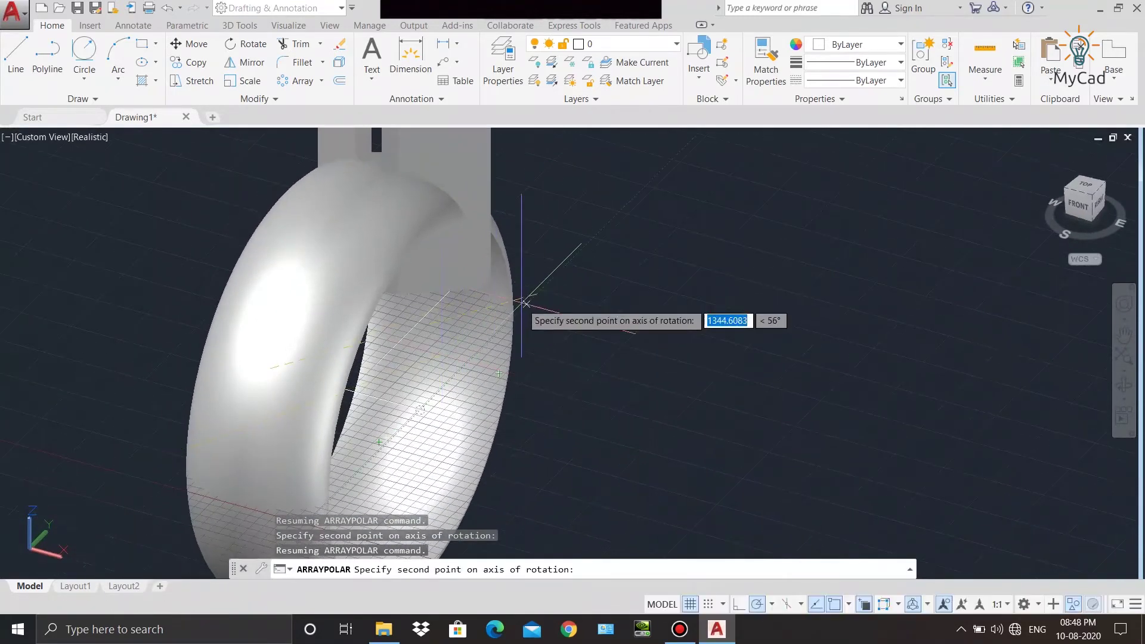
click(422, 411)
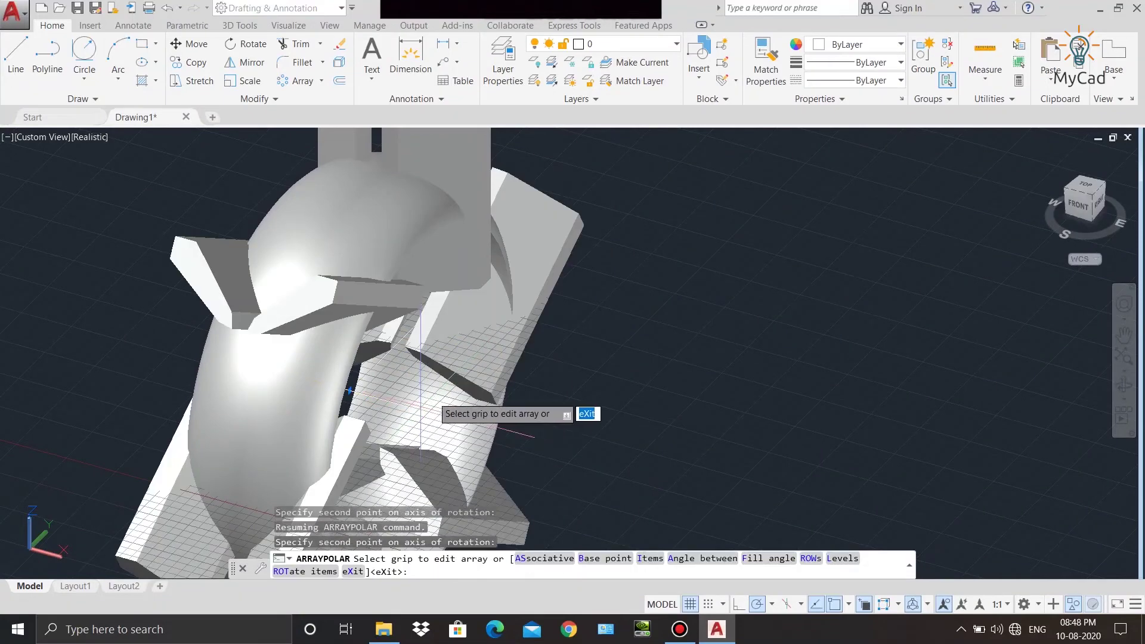
scroll(604, 330, down, 3)
click(155, 43)
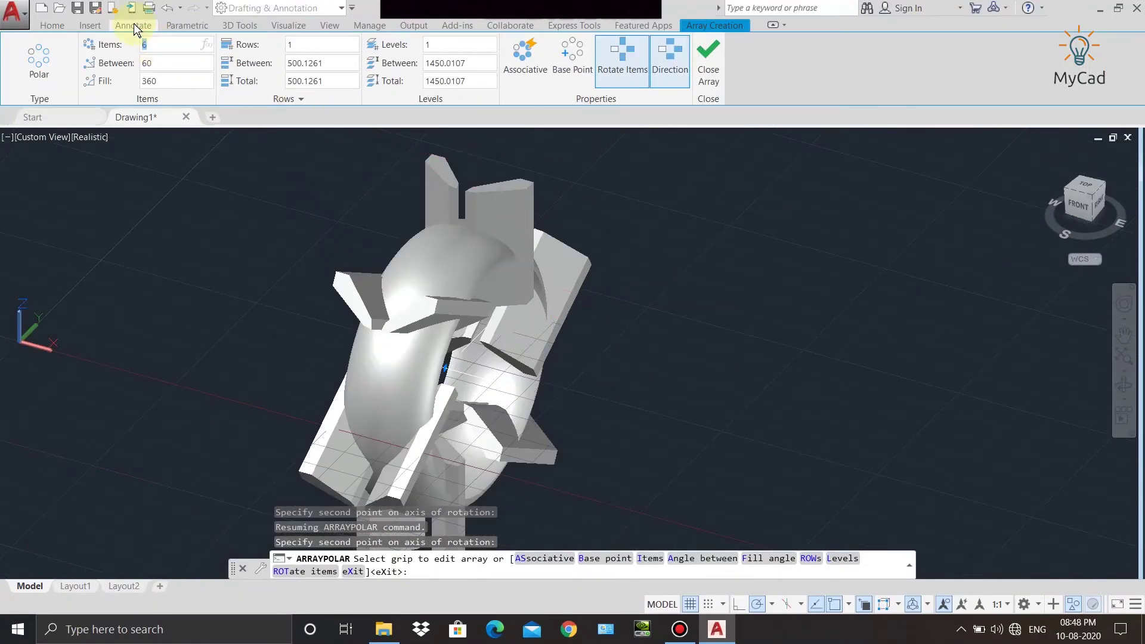
text(0)
key(Return)
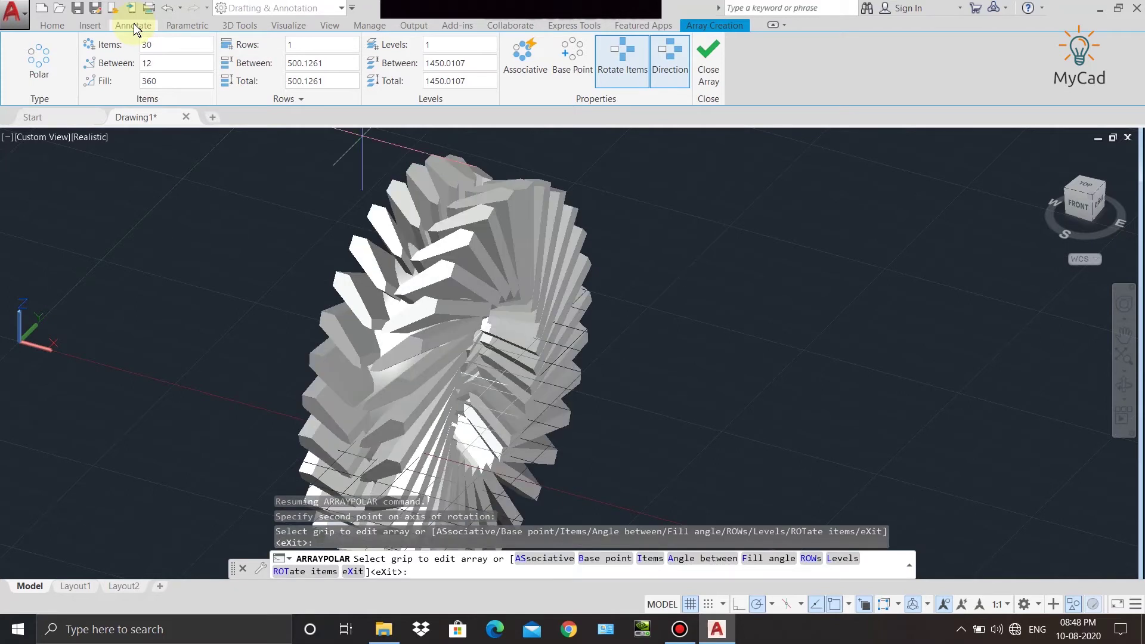
click(709, 81)
mouse_move(549, 301)
shift+middle_down()
mouse_move(523, 367)
mouse_move(634, 352)
mouse_move(644, 378)
mouse_move(615, 355)
mouse_move(552, 348)
mouse_move(464, 306)
shift+middle_up()
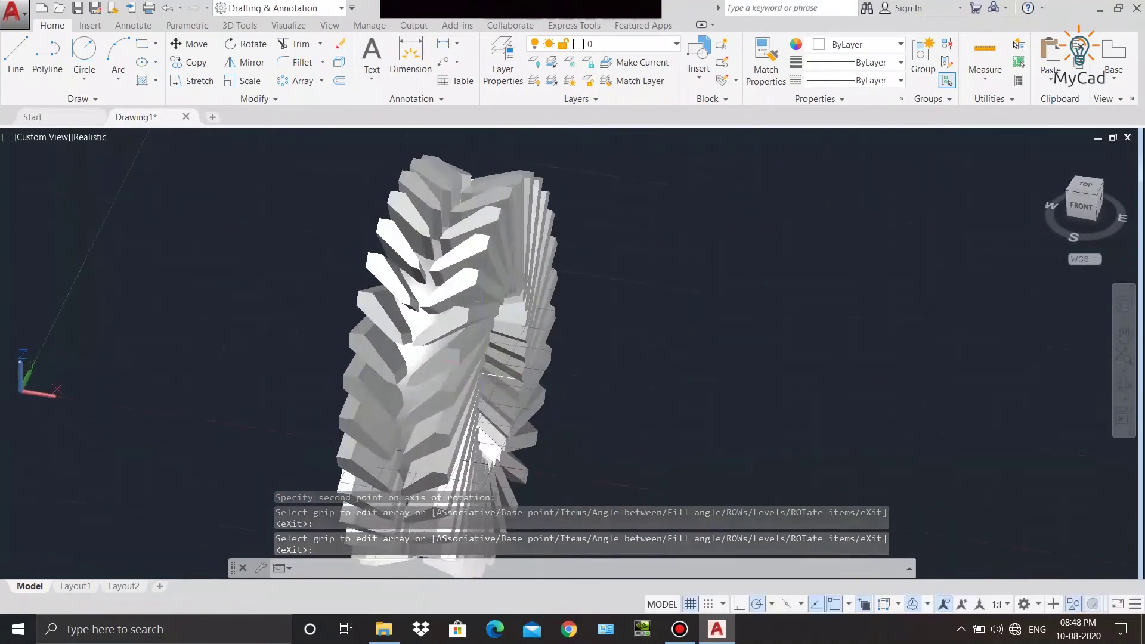
Inspect an arrayed tread block, orbiting the view, then clear the selection.
click(445, 309)
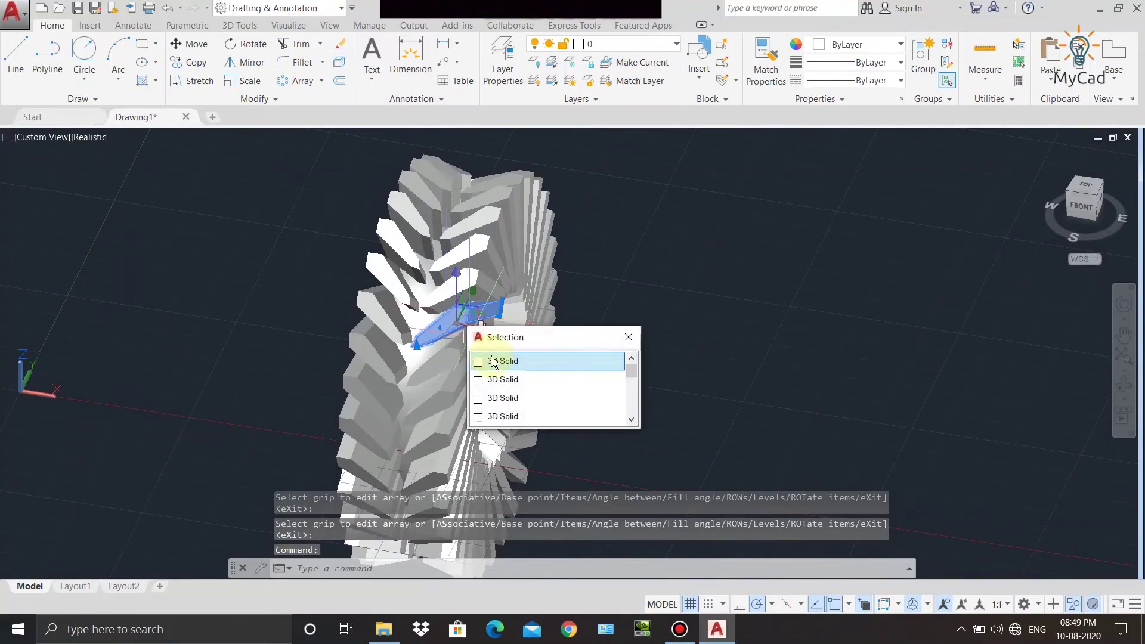
click(622, 341)
mouse_move(622, 341)
shift+middle_down()
mouse_move(567, 355)
mouse_move(575, 345)
mouse_move(649, 352)
mouse_move(639, 384)
mouse_move(562, 369)
shift+middle_up()
key(Escape)
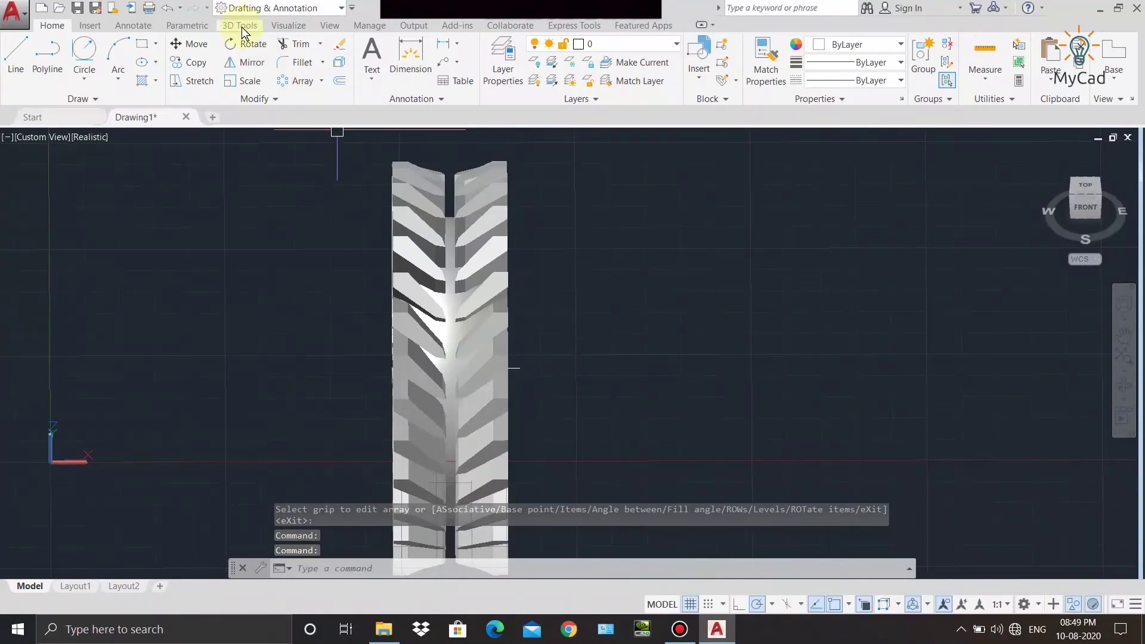
Start a Subtract and pick the tire ring as the solid to keep.
click(241, 27)
click(360, 63)
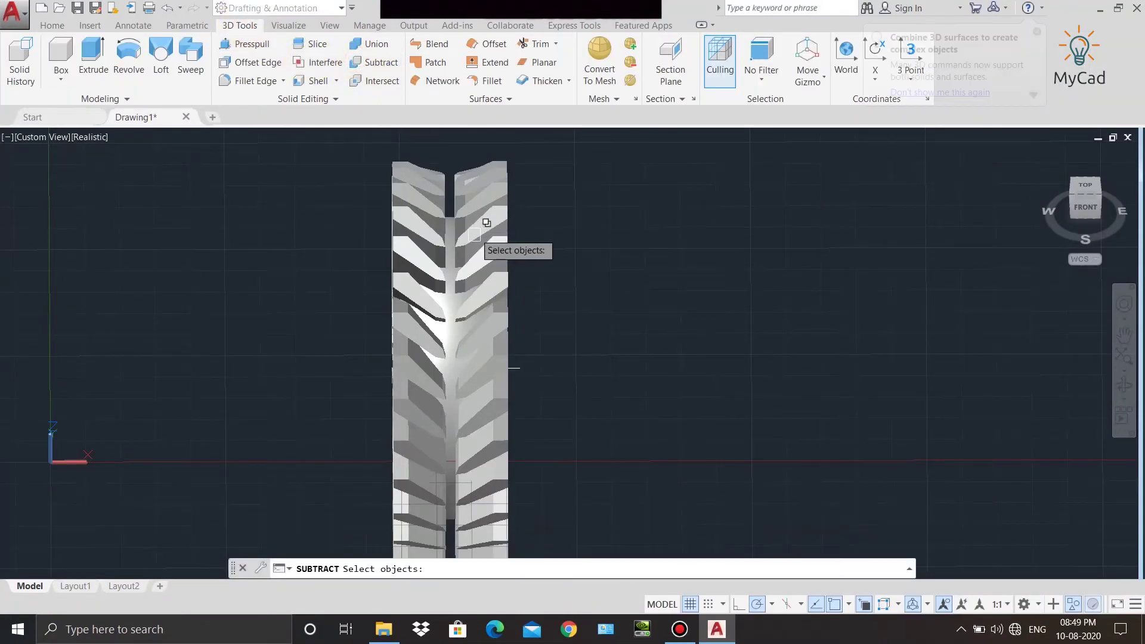
click(448, 299)
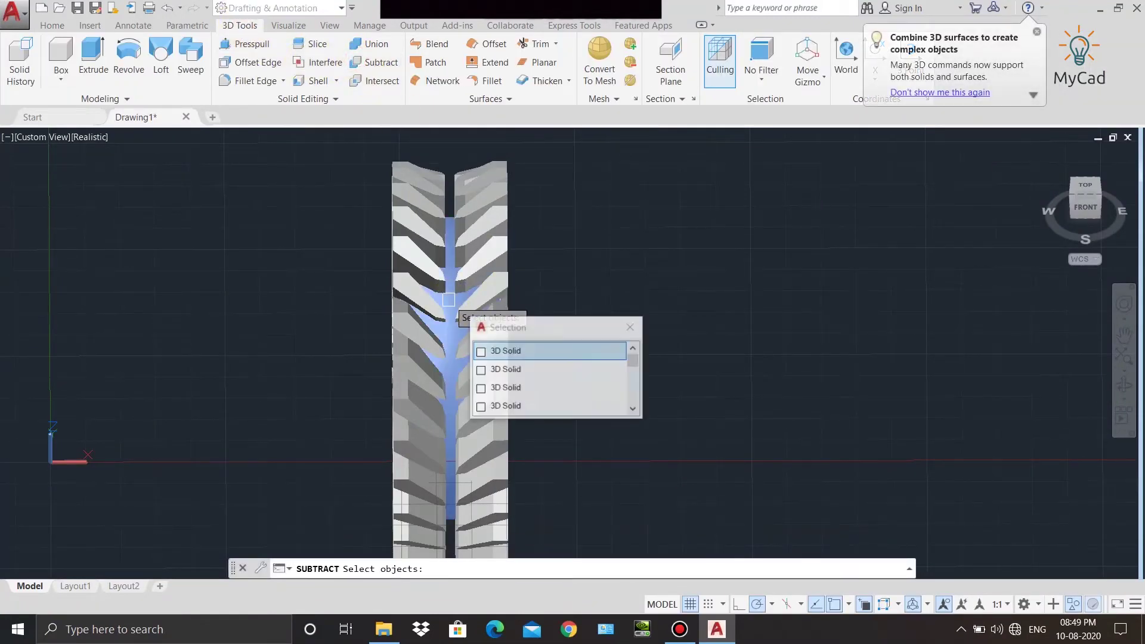
click(487, 352)
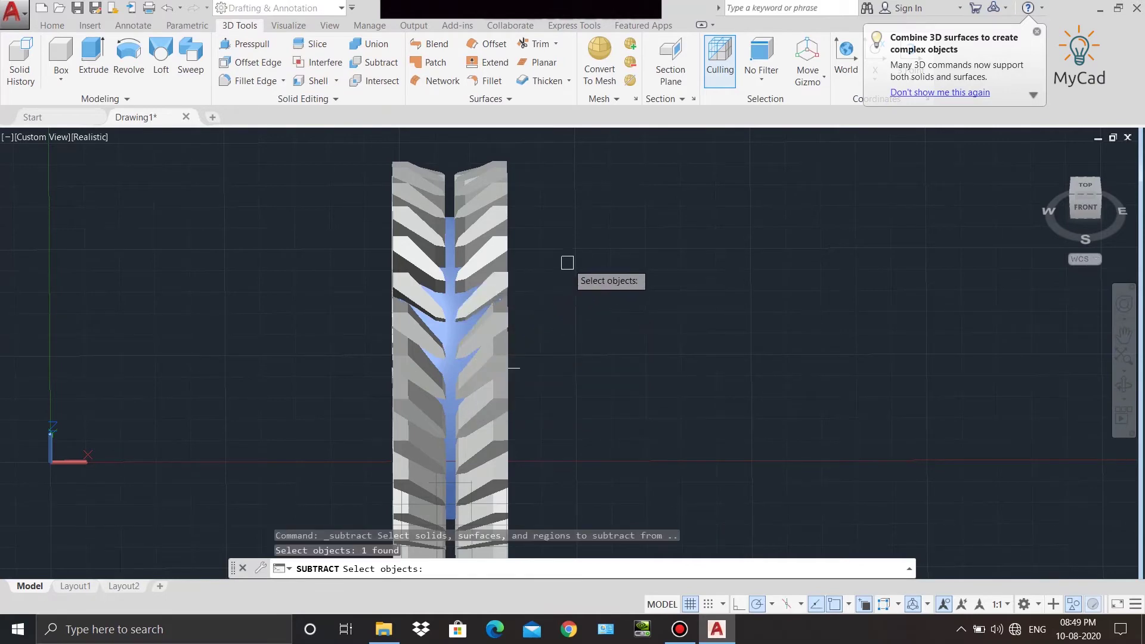
scroll(567, 262, down, 3)
shift+middle_drag(573, 266, 620, 274)
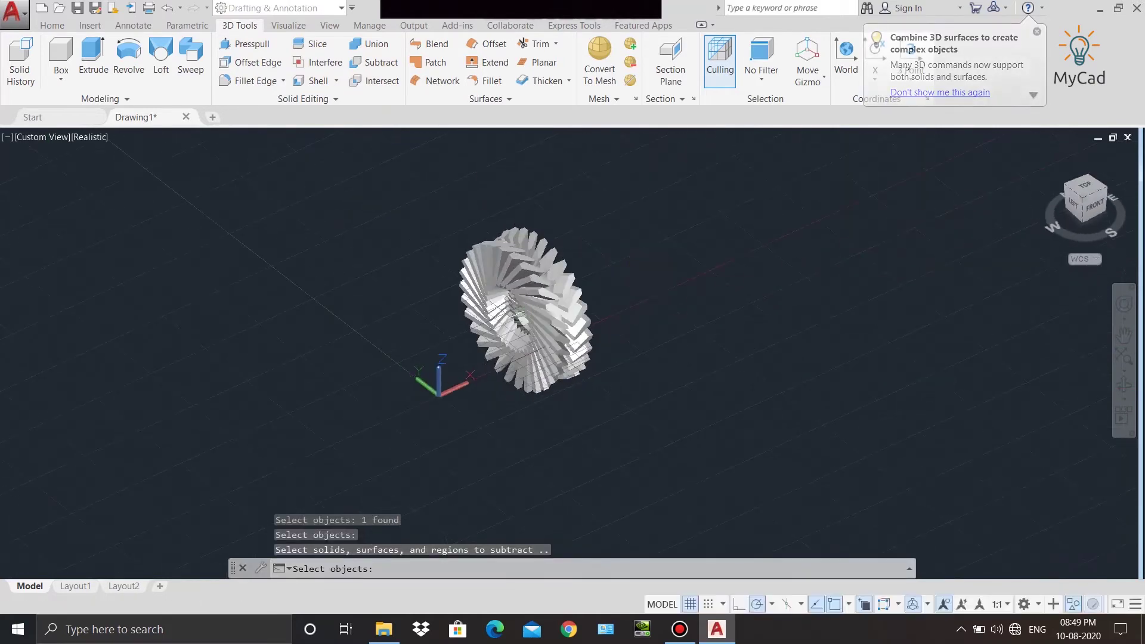
Window-select the 30 tread blocks, excluding the tire ring, and complete the subtraction.
click(650, 400)
click(407, 206)
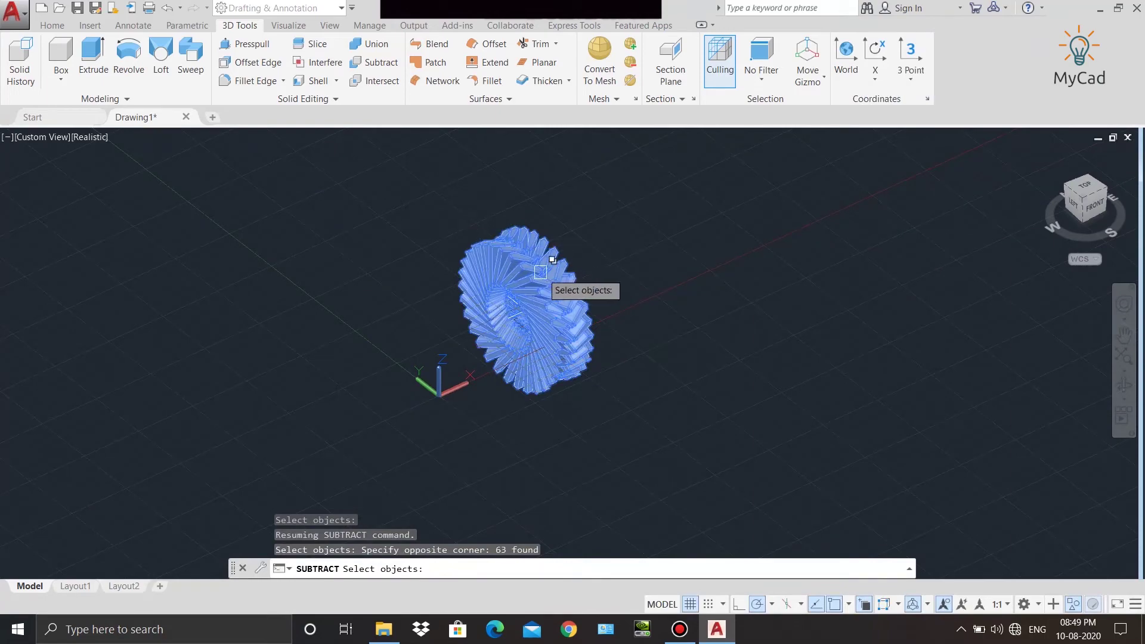
shift+middle_drag(538, 271, 555, 287)
scroll(617, 251, up, 5)
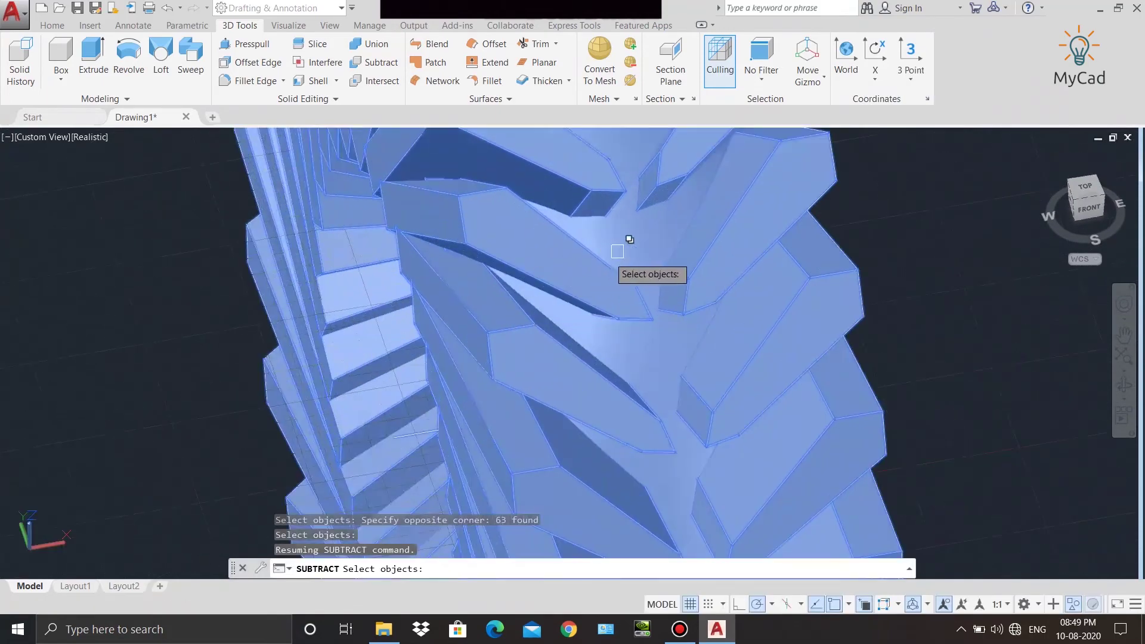
shift+click(625, 244)
scroll(625, 241, down, 2)
scroll(631, 227, down, 2)
scroll(582, 239, down, 2)
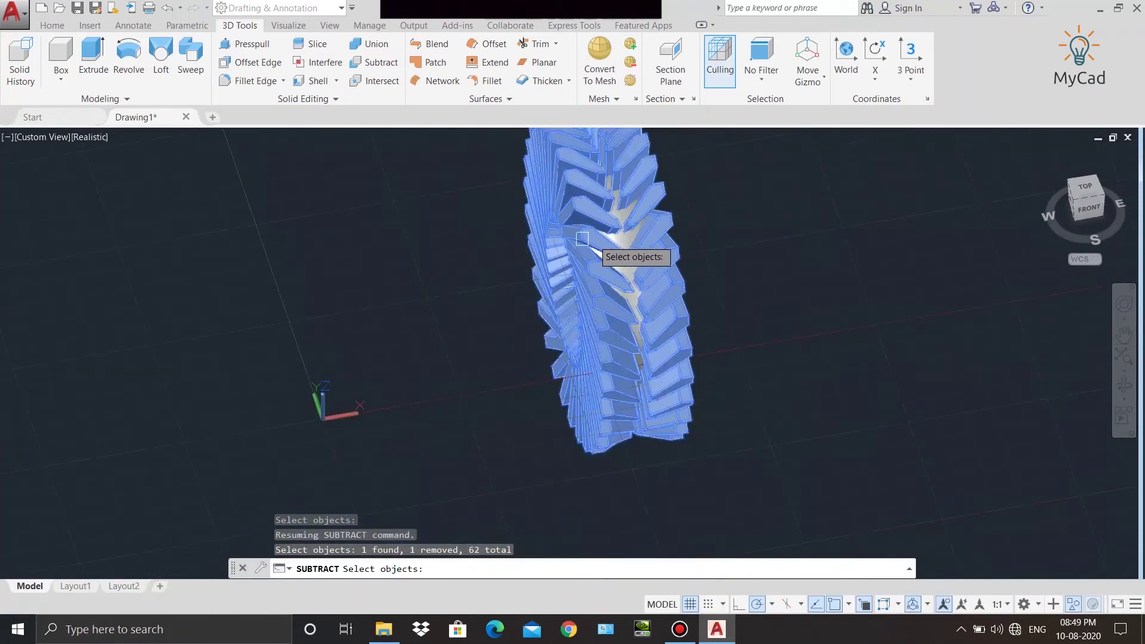
scroll(454, 184, down, 3)
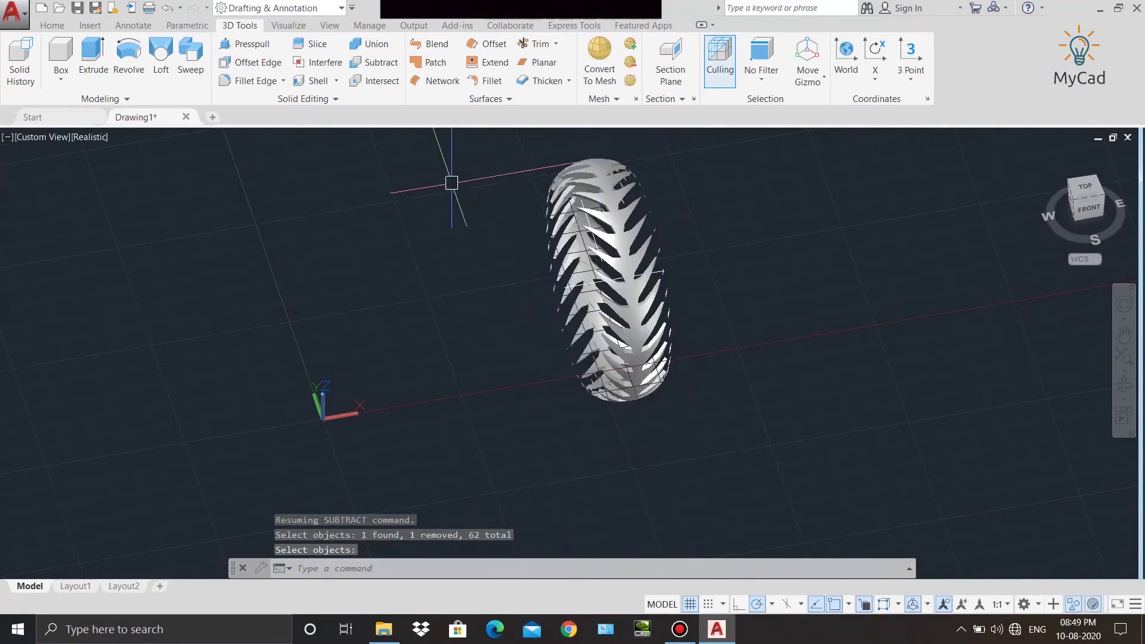
mouse_move(503, 247)
shift+middle_down()
mouse_move(547, 278)
mouse_move(458, 248)
mouse_move(453, 205)
mouse_move(499, 273)
mouse_move(537, 281)
mouse_move(539, 265)
shift+middle_up()
key(Return)
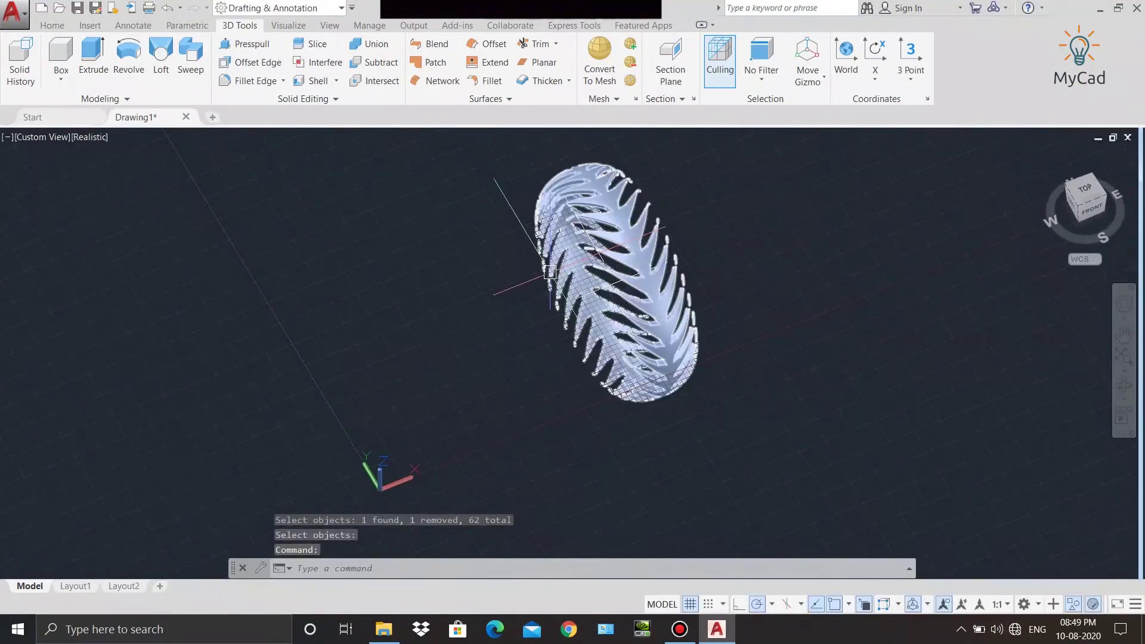
Orbit the grooved tire to stand upright in a 3D view.
scroll(538, 265, up, 3)
scroll(541, 310, up, 2)
scroll(538, 341, down, 1)
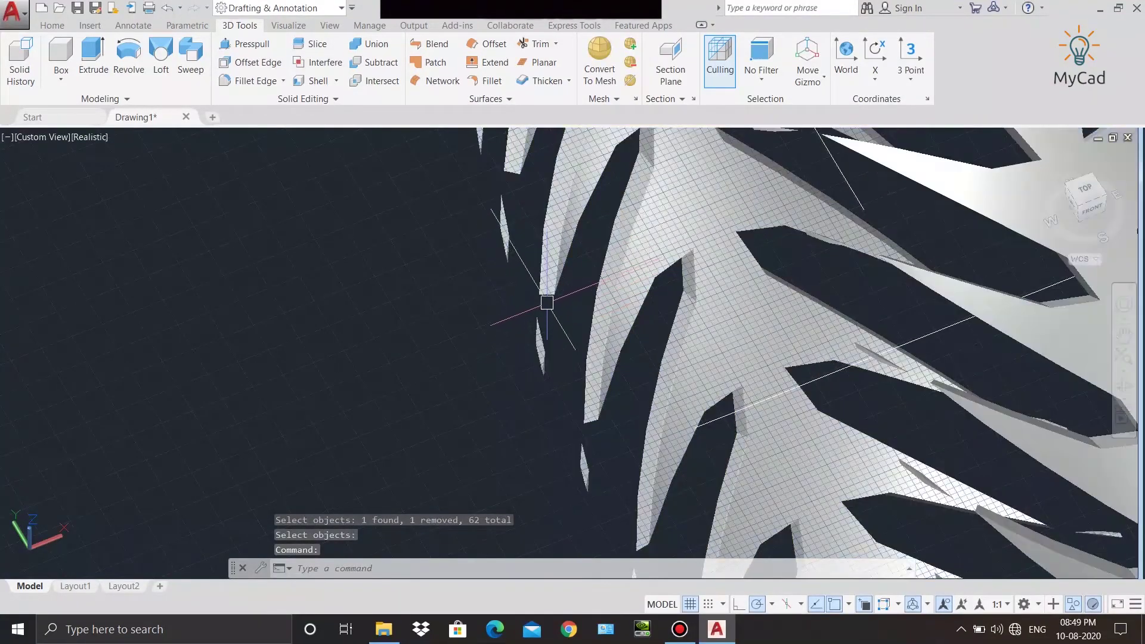
scroll(539, 323, down, 4)
mouse_move(534, 314)
shift+middle_down()
mouse_move(846, 326)
mouse_move(812, 372)
shift+middle_up()
mouse_move(691, 409)
shift+middle_down()
mouse_move(706, 358)
mouse_move(650, 383)
shift+middle_up()
click(102, 141)
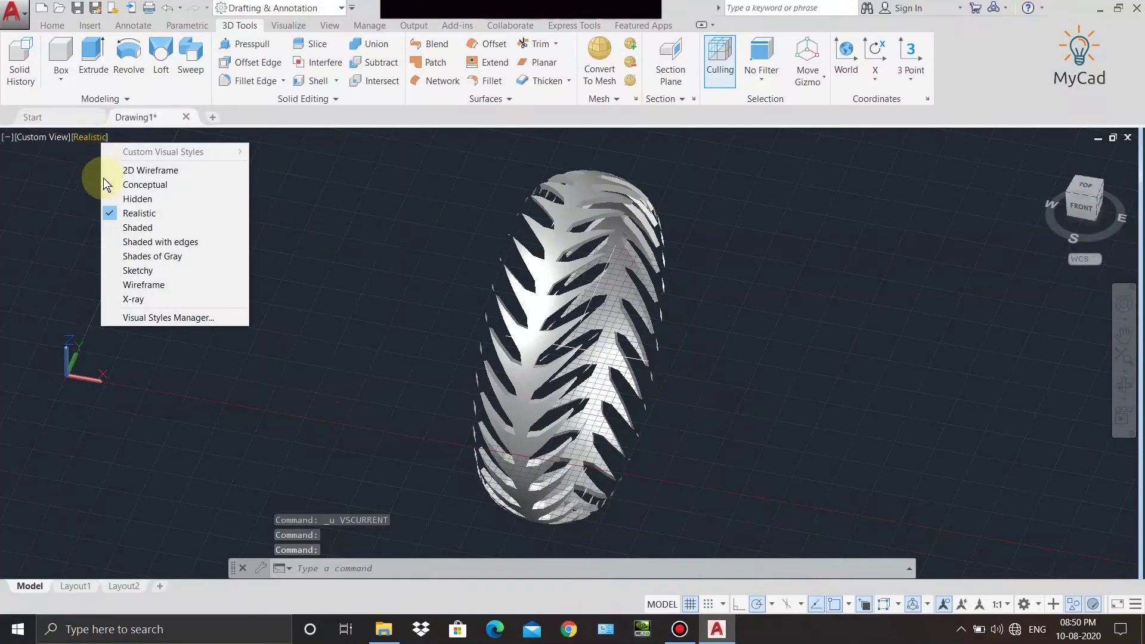
Switch to 2D Wireframe and view the tire from the top.
click(144, 171)
click(1086, 188)
scroll(641, 439, up, 3)
middle_drag(634, 440, 679, 526)
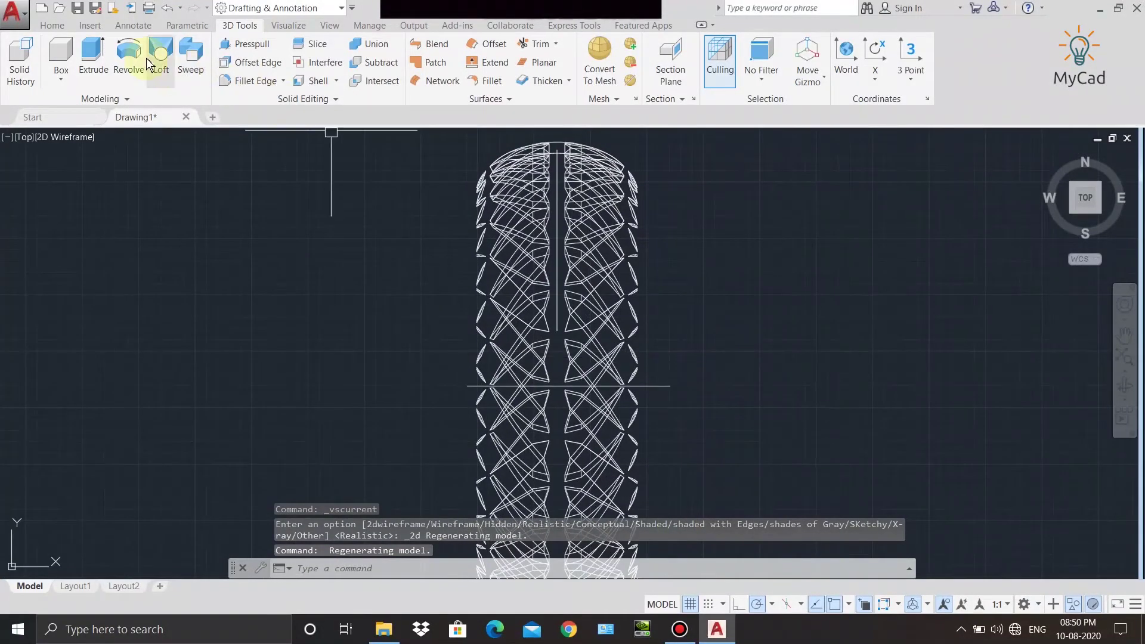
Draw a thin rectangle along the tire's centre line from above the tire to its bottom.
click(43, 30)
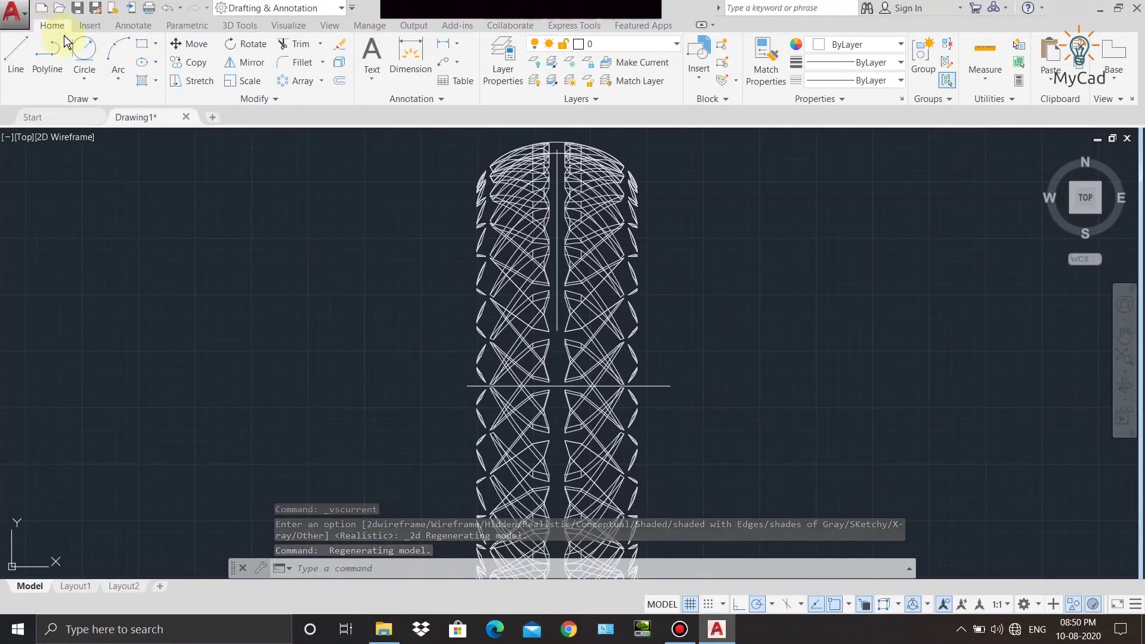
click(142, 47)
middle_drag(595, 182, 595, 337)
scroll(595, 337, up, 3)
scroll(596, 336, up, 3)
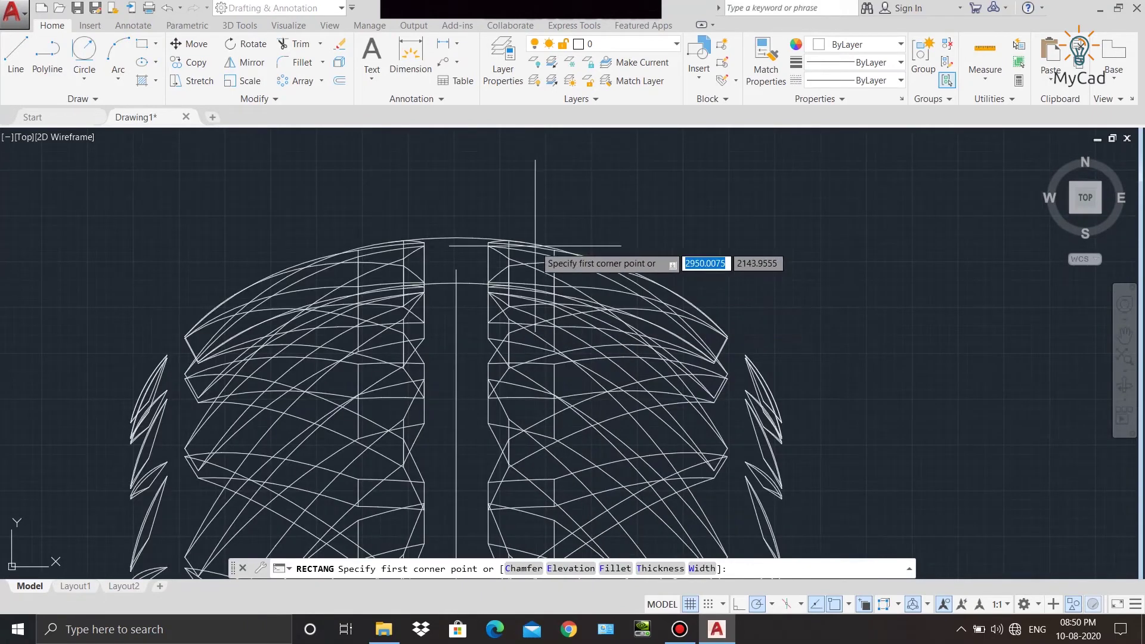
click(434, 193)
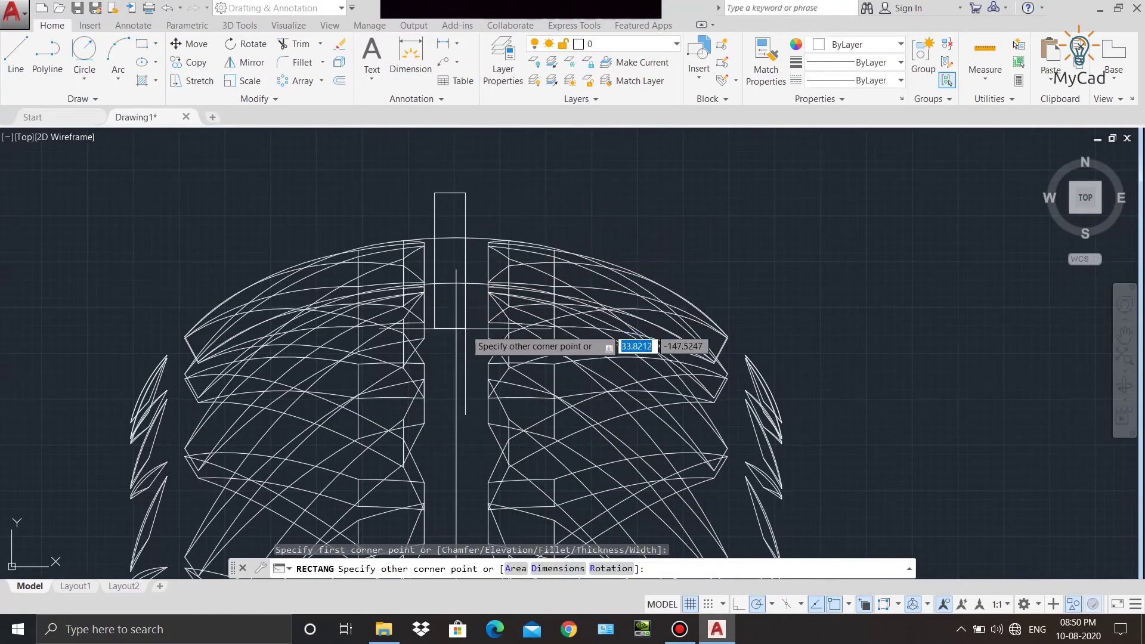
scroll(465, 328, down, 5)
middle_drag(503, 418, 504, 140)
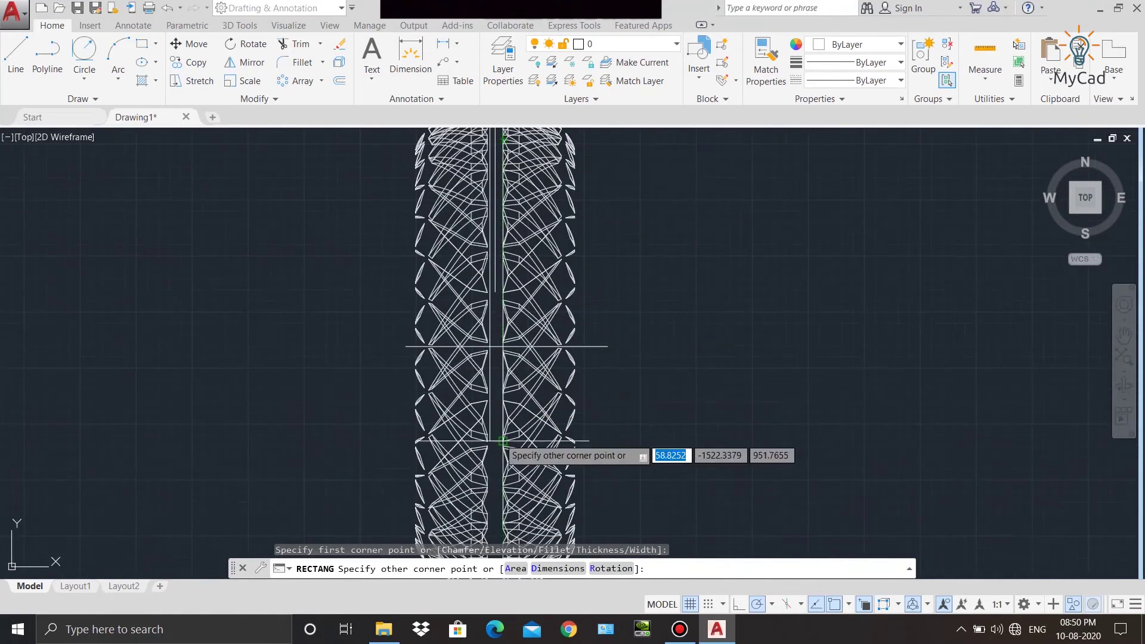
scroll(503, 441, down, 4)
scroll(532, 327, up, 5)
scroll(498, 310, up, 2)
middle_drag(499, 301, 492, 490)
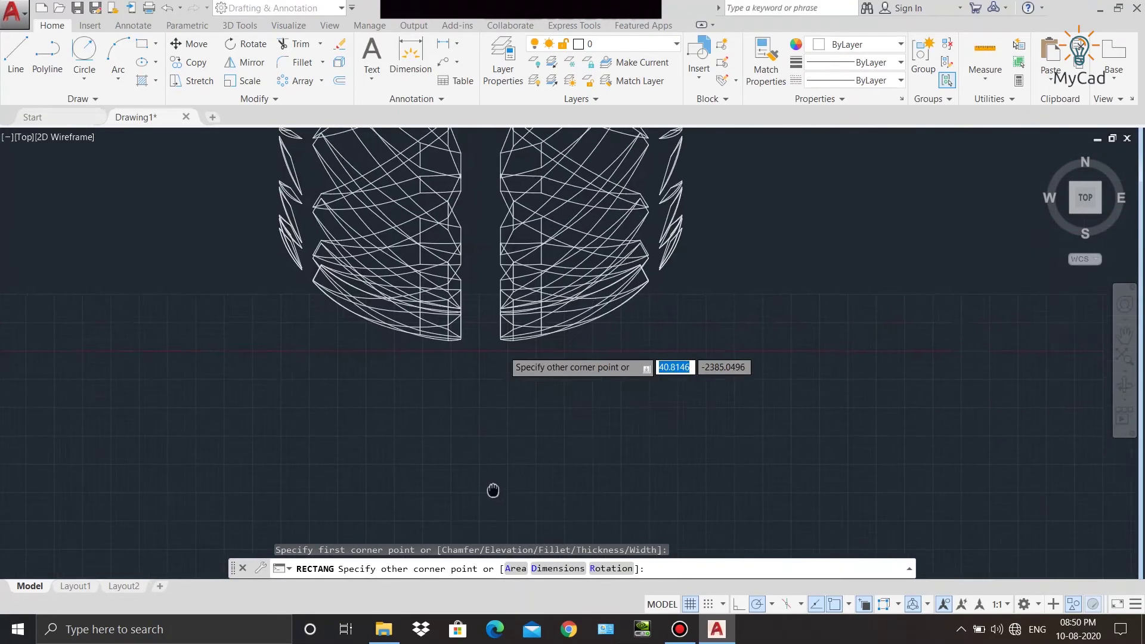
scroll(493, 490, up, 2)
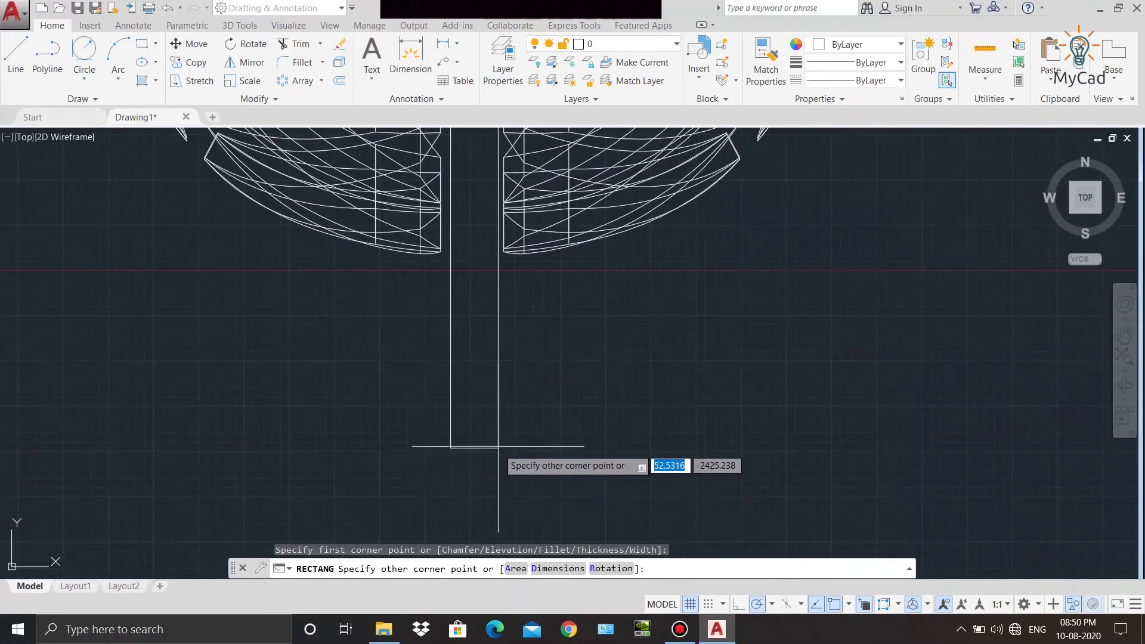
click(495, 376)
Zoom out and orbit the model into a tilted 3D view.
scroll(495, 274, down, 2)
scroll(471, 274, down, 2)
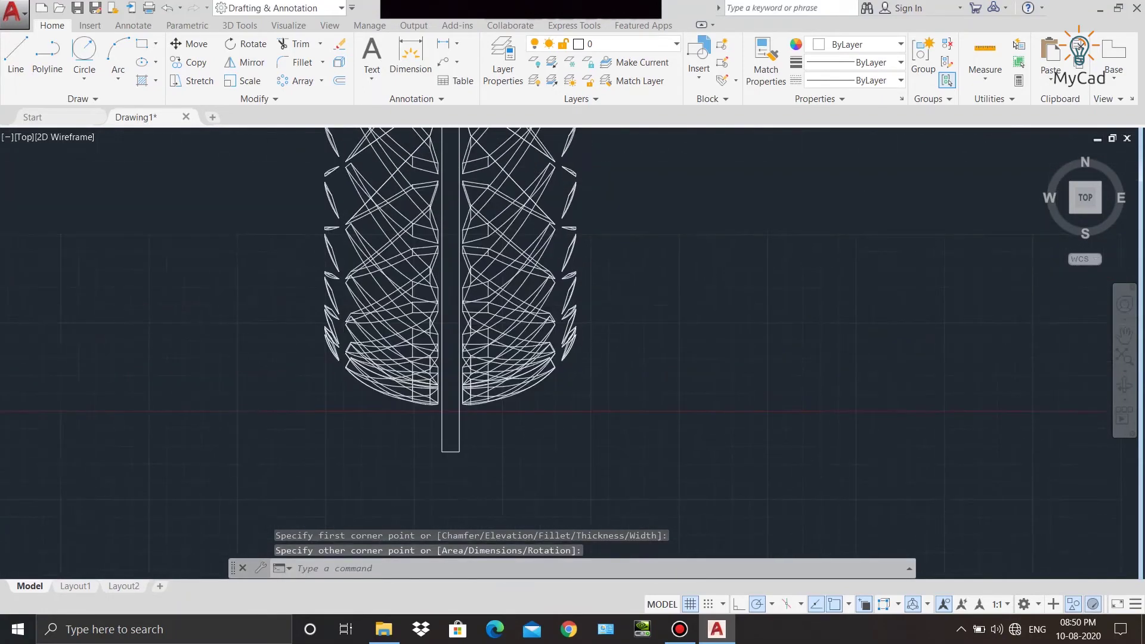
scroll(453, 197, down, 1)
drag(1050, 160, 1045, 173)
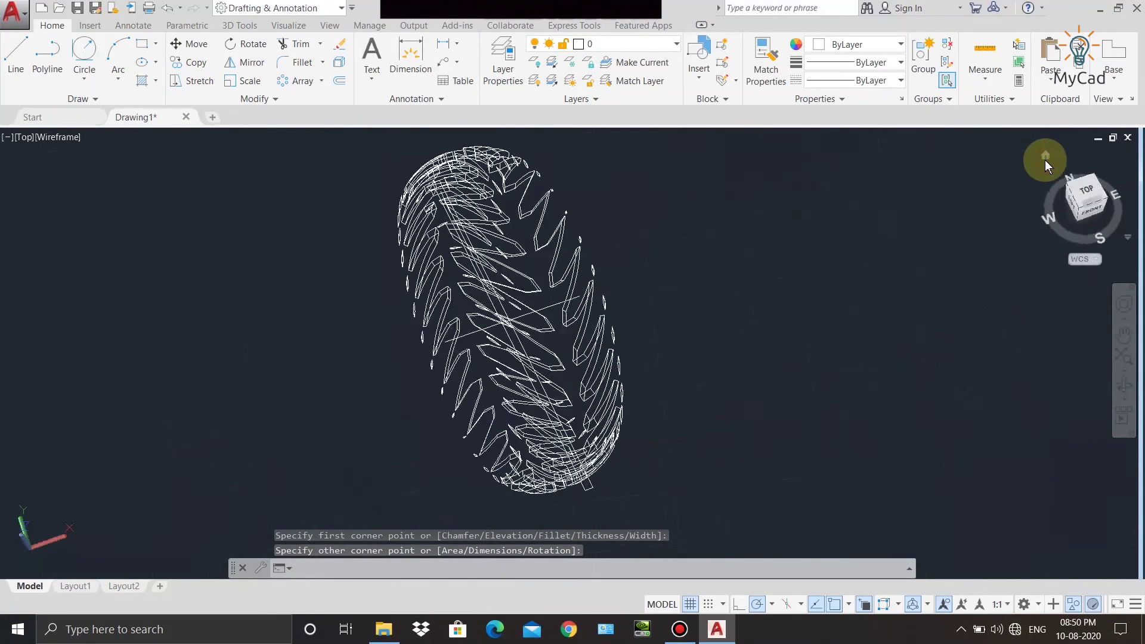
click(79, 138)
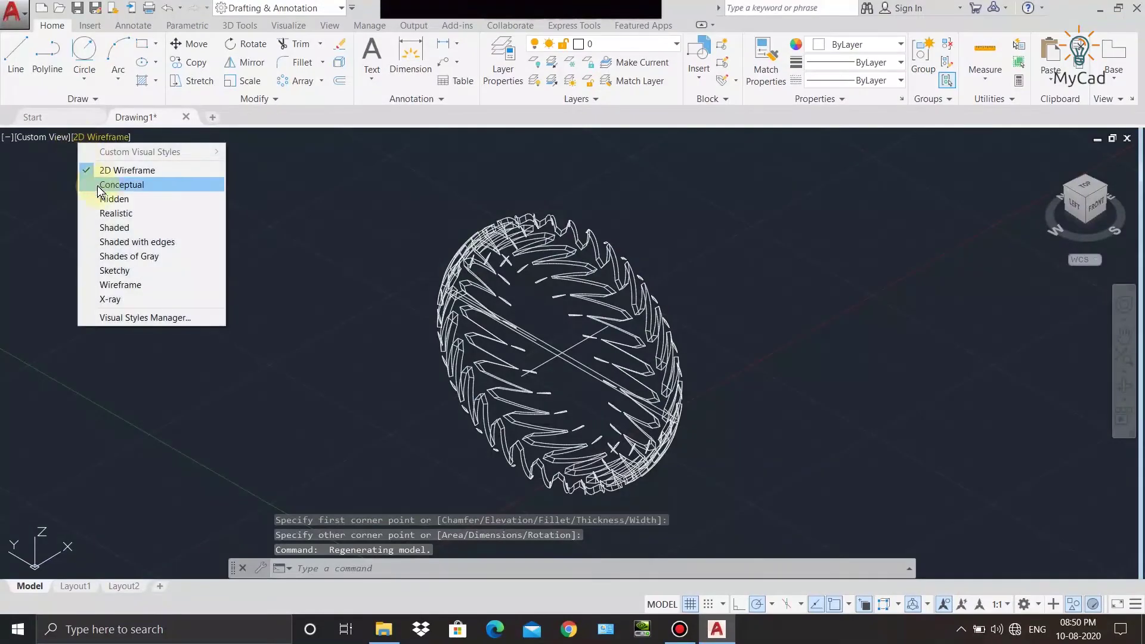
Show the tread in the Realistic visual style.
click(111, 214)
scroll(570, 361, up, 4)
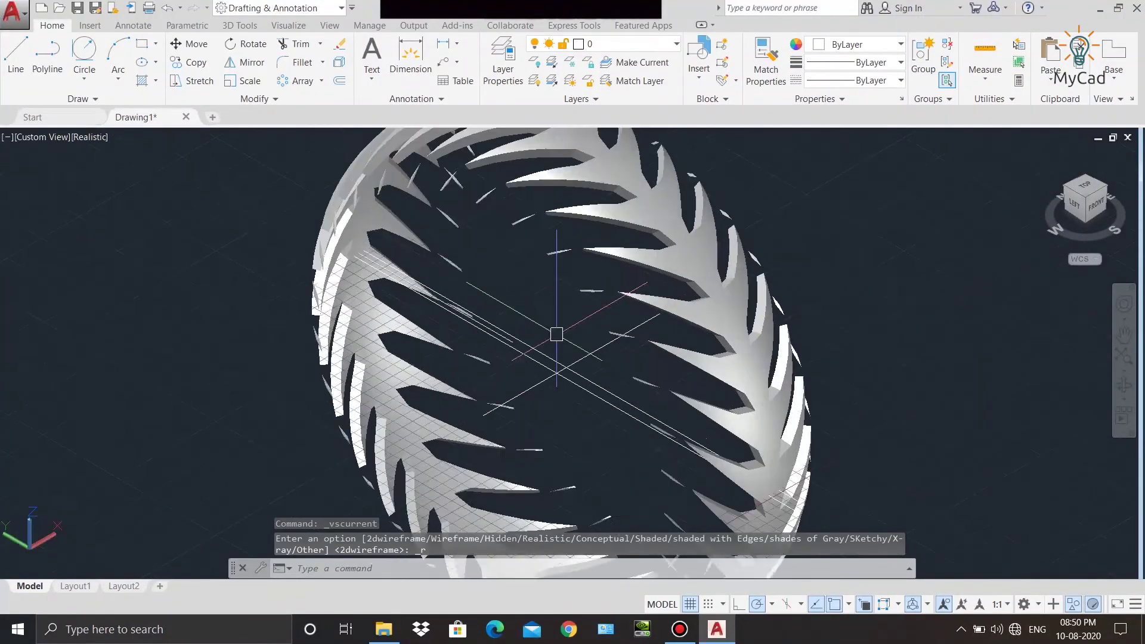
scroll(556, 334, up, 1)
Presspull the rectangle into a tall solid panel.
click(238, 27)
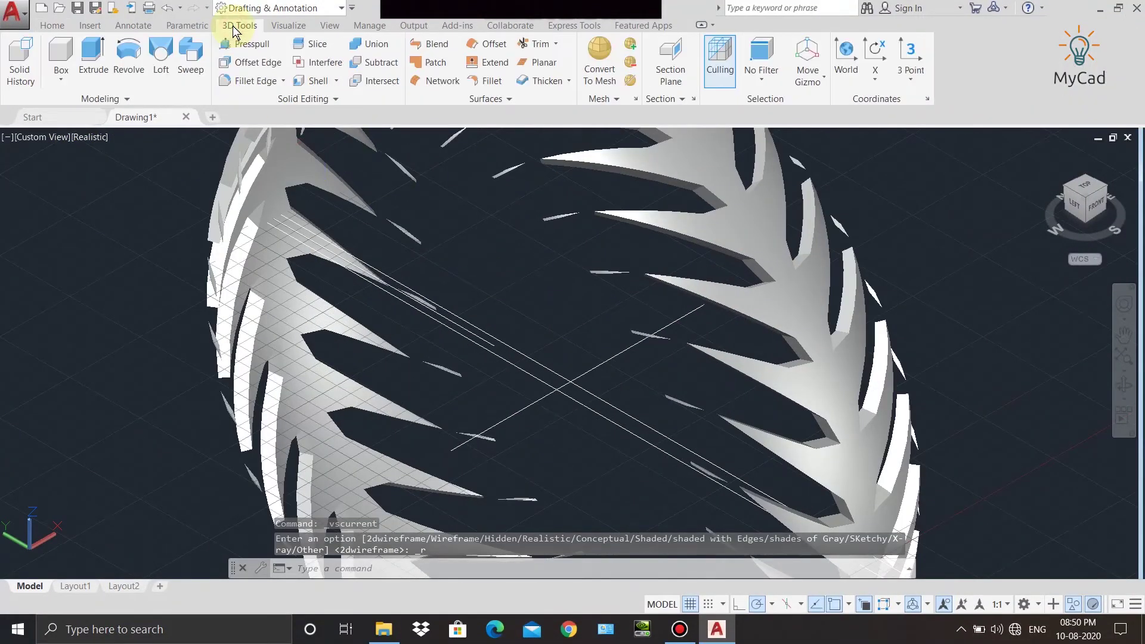
click(268, 43)
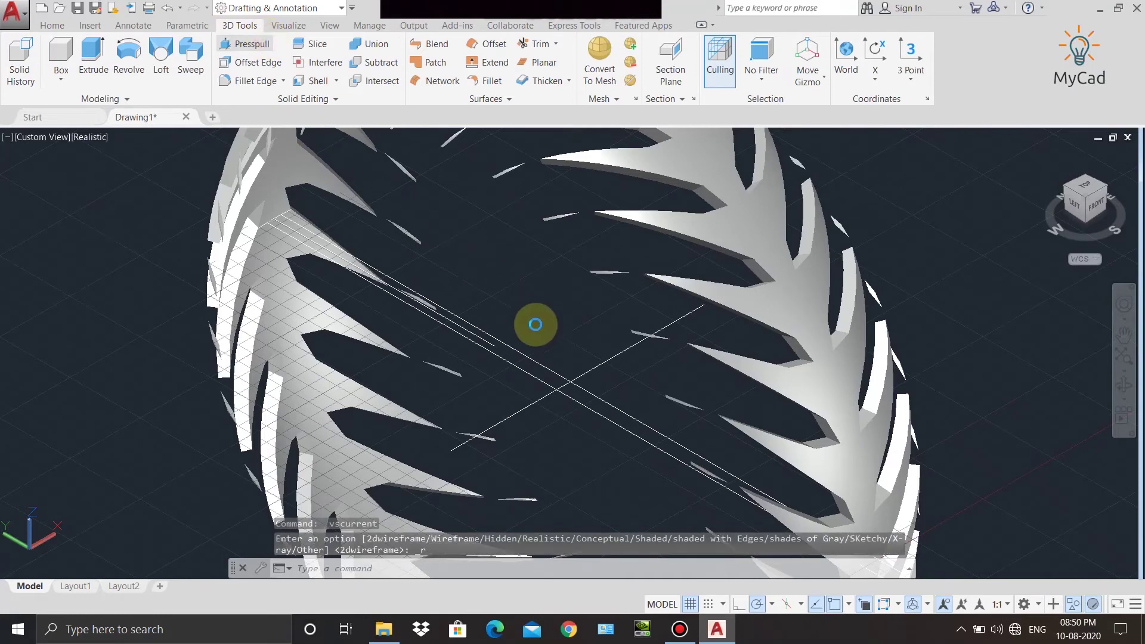
click(537, 358)
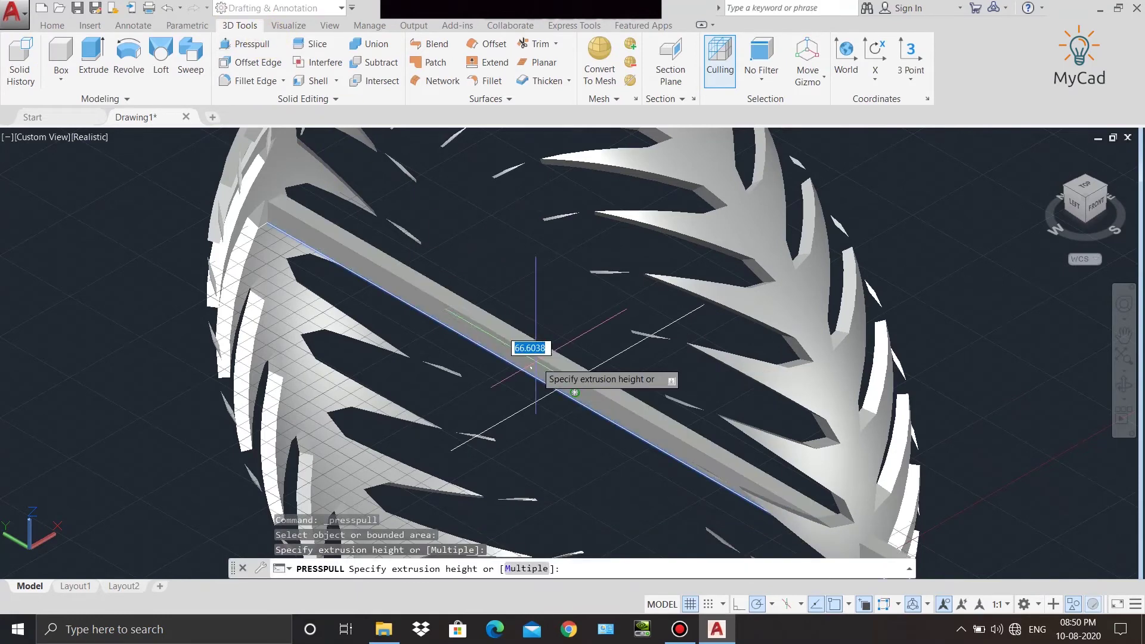
scroll(537, 316, down, 3)
scroll(512, 191, down, 5)
scroll(507, 352, up, 2)
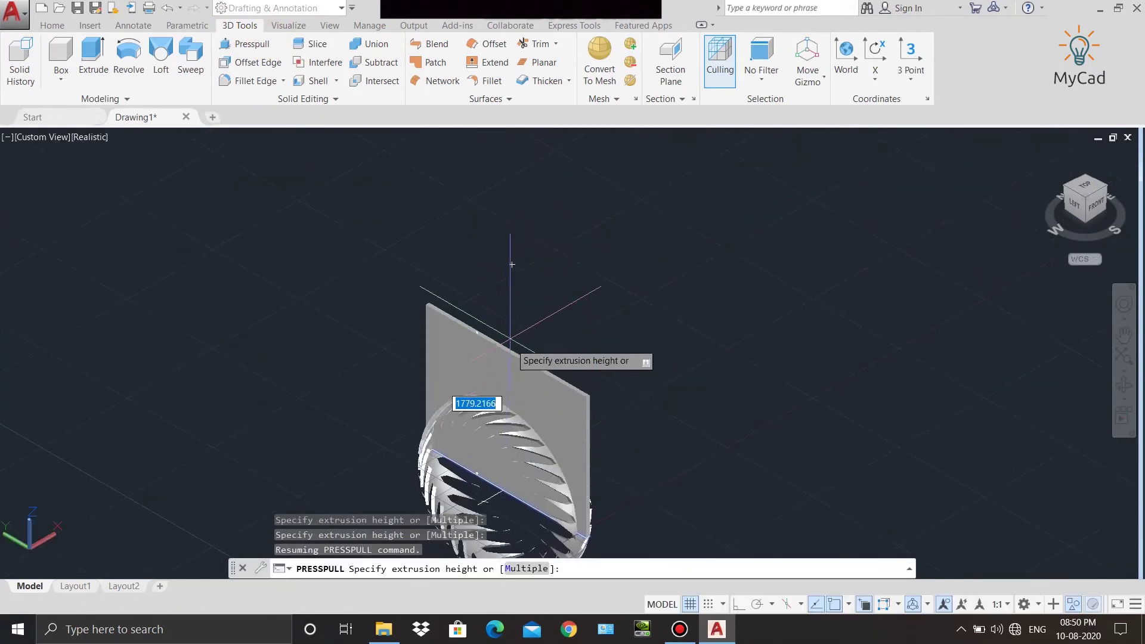
click(513, 263)
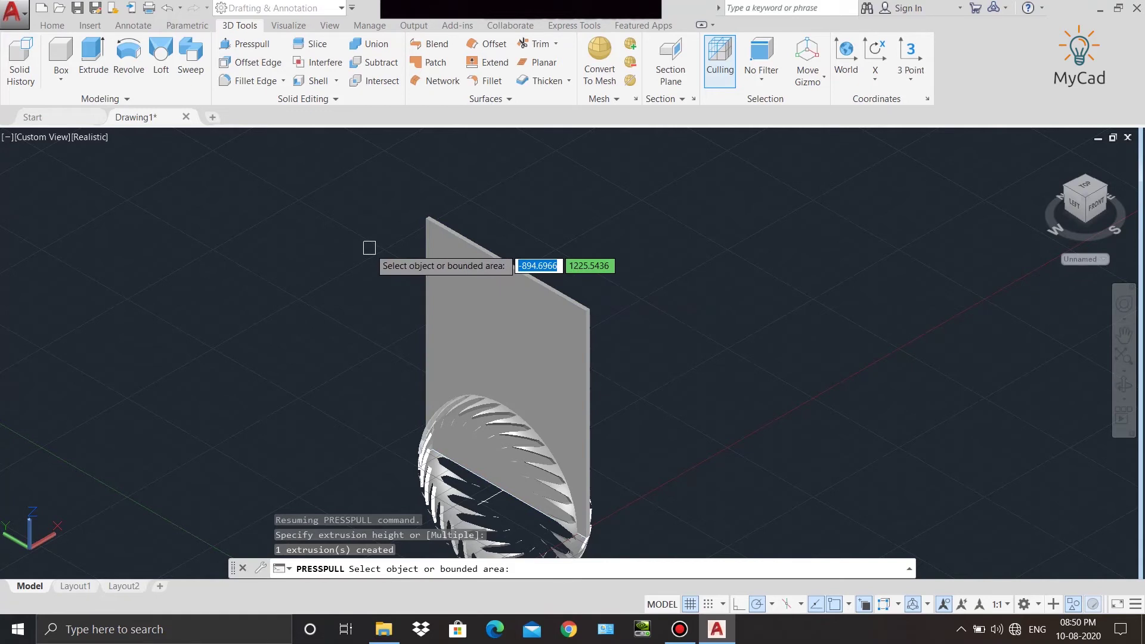
right_click(369, 247)
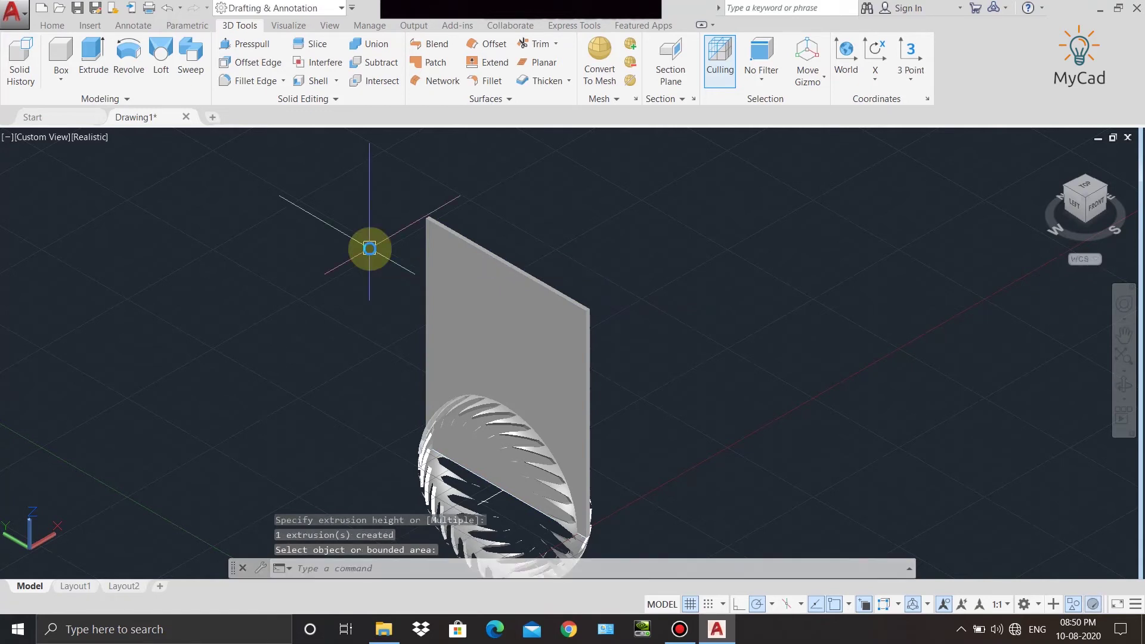
Grip-move the panel down so it passes through the tread ring.
click(457, 246)
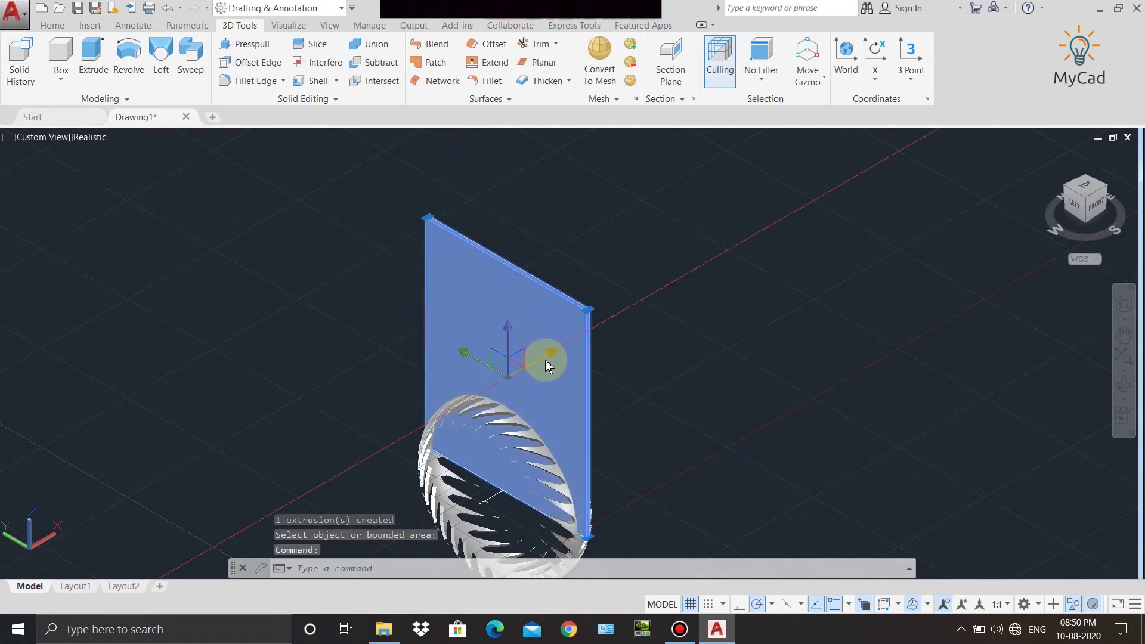
click(504, 323)
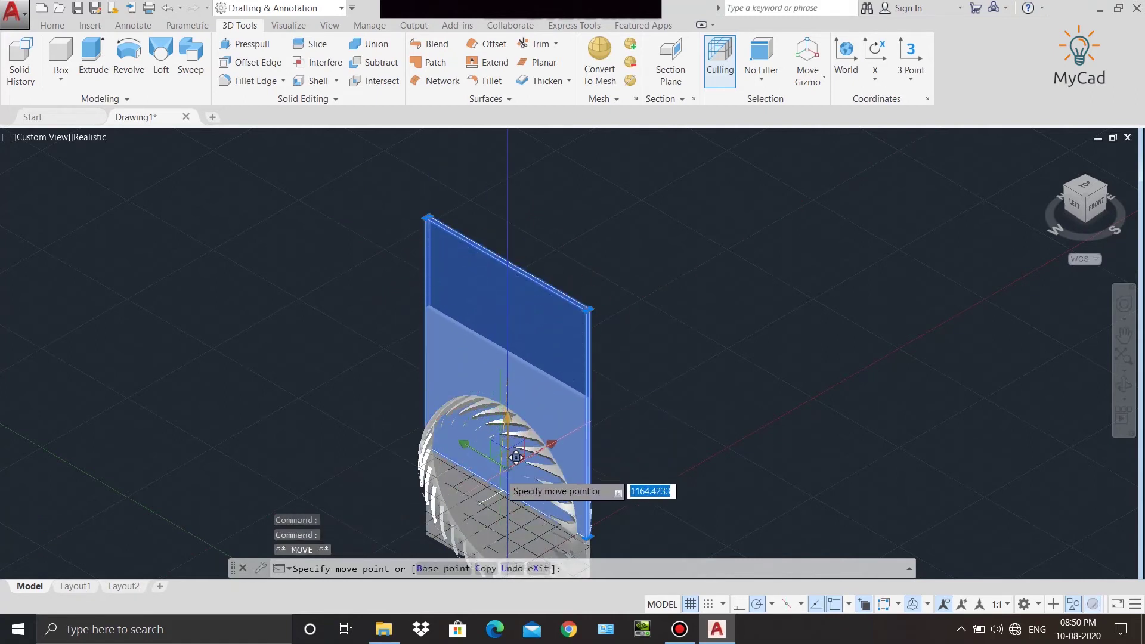
click(510, 373)
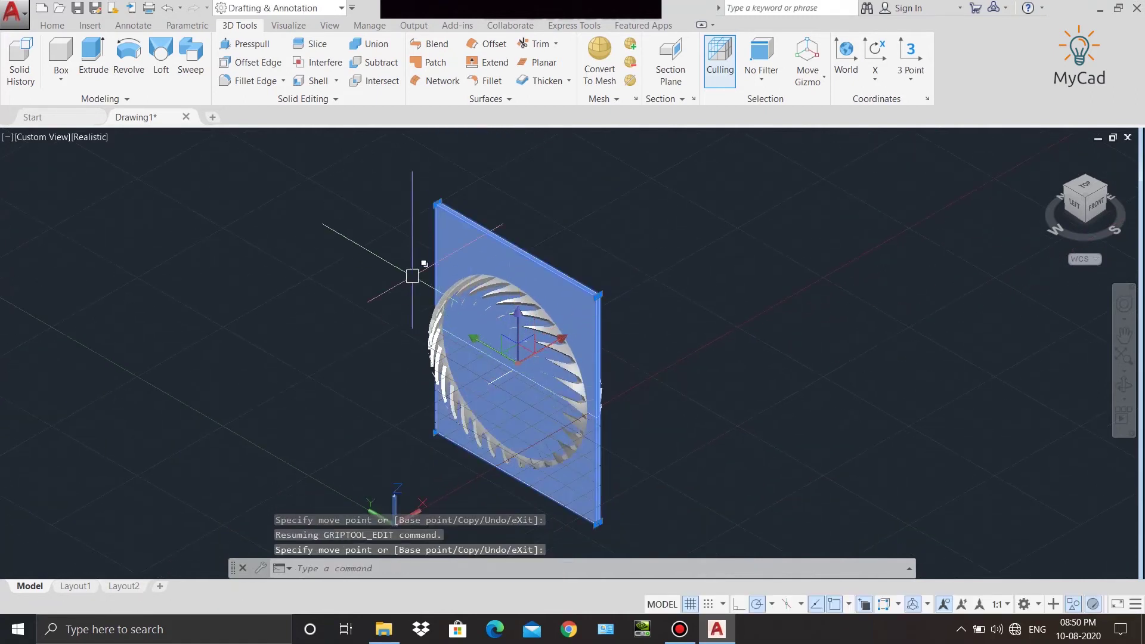
key(Escape)
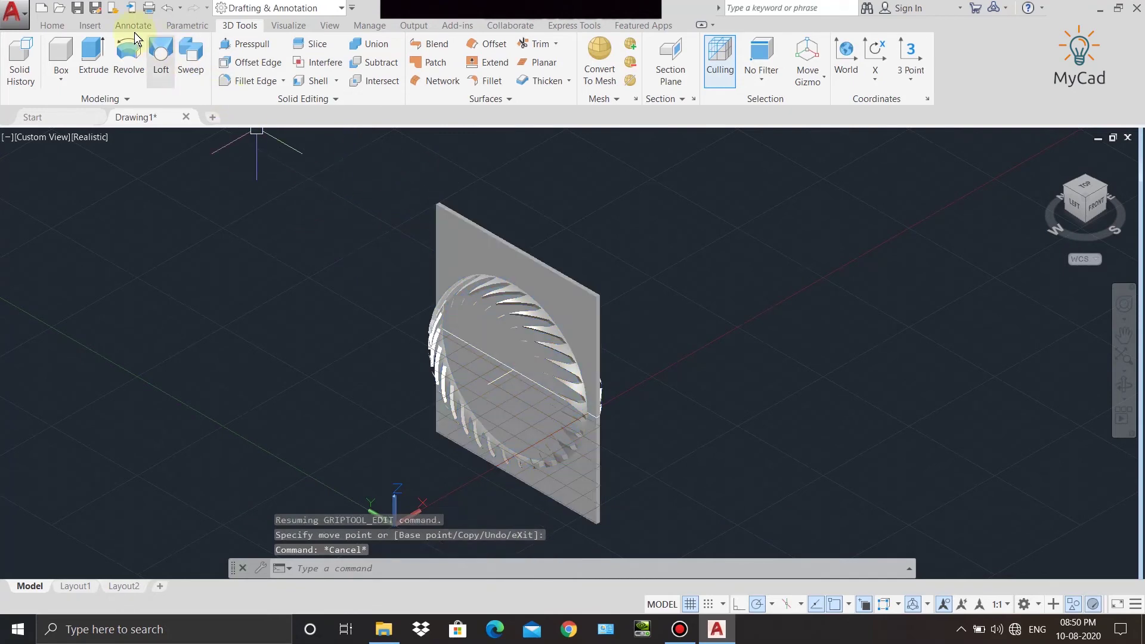
Start the Subtract command to cut the panel out of the tread.
click(370, 62)
scroll(545, 320, up, 2)
scroll(537, 327, up, 2)
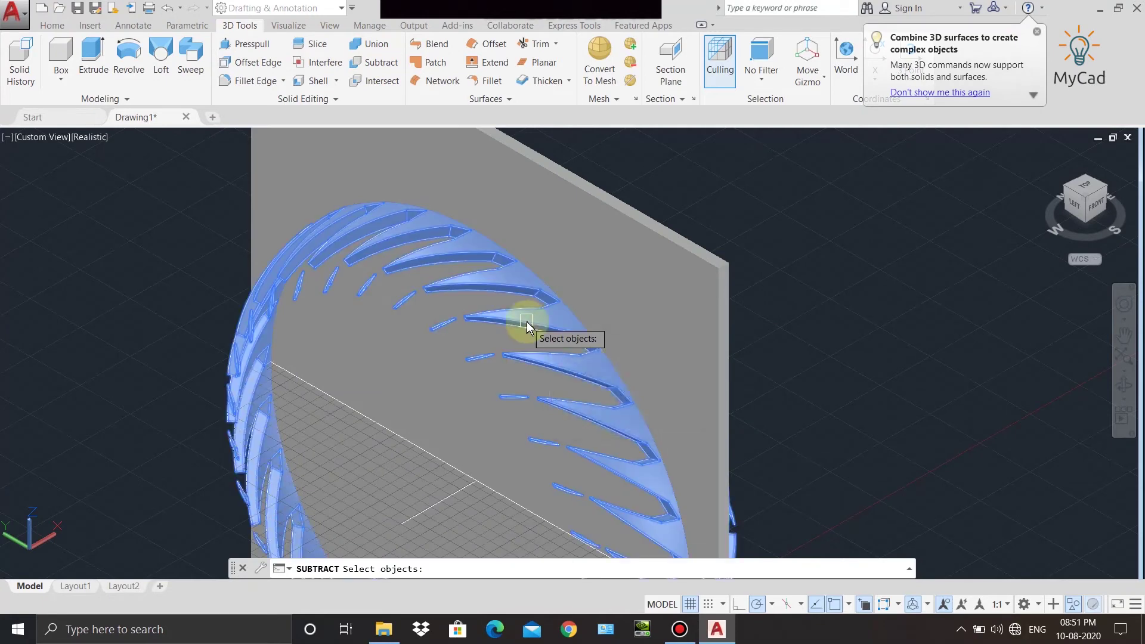
Subtract the panel from the chevron tread, leaving a central groove.
click(527, 326)
click(588, 371)
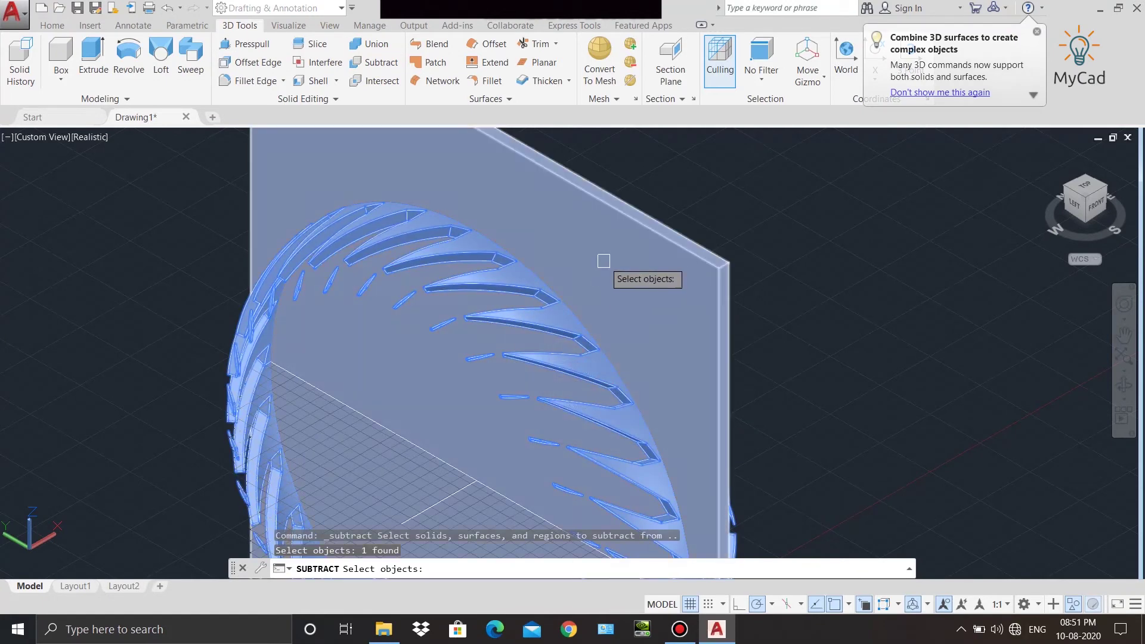
key(Return)
click(626, 227)
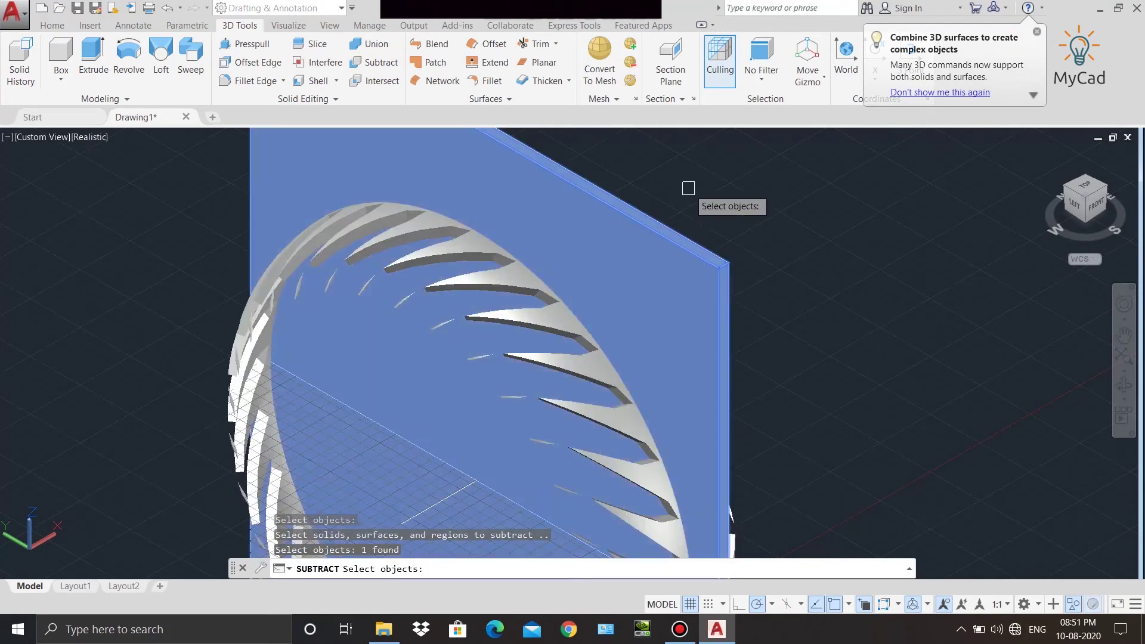
key(Return)
scroll(686, 186, down, 2)
scroll(678, 205, down, 3)
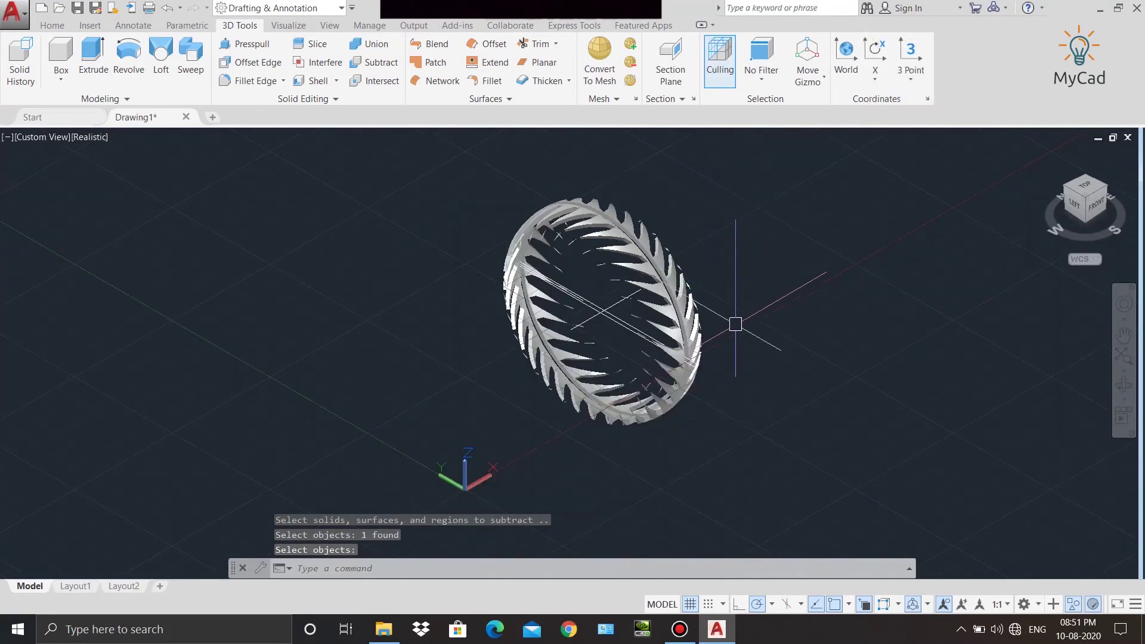
scroll(630, 338, up, 3)
key(Return)
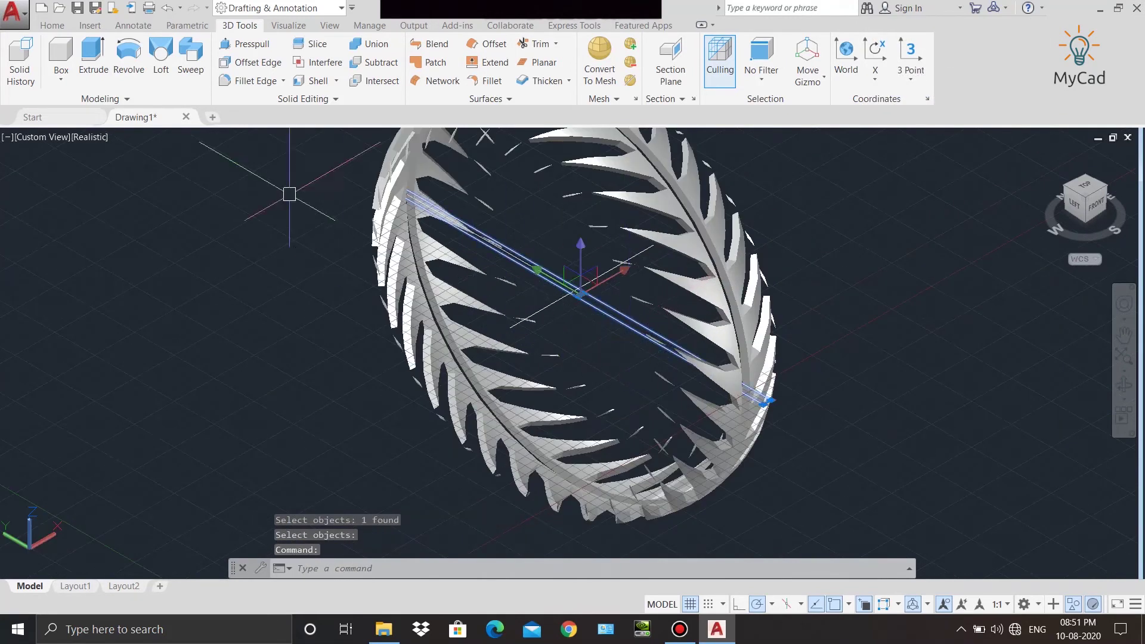
Erase the stray diagonal line and orbit to inspect the new groove.
click(59, 30)
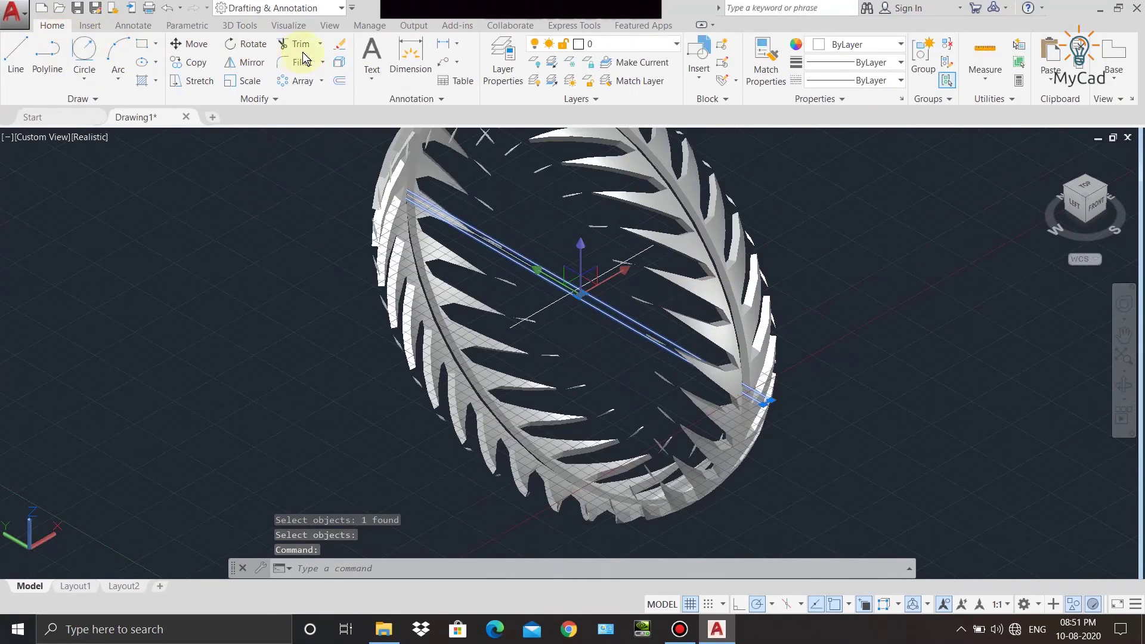
click(342, 52)
mouse_move(680, 357)
shift+middle_down()
mouse_move(700, 372)
mouse_move(652, 402)
mouse_move(670, 501)
mouse_move(695, 379)
mouse_move(695, 396)
shift+middle_up()
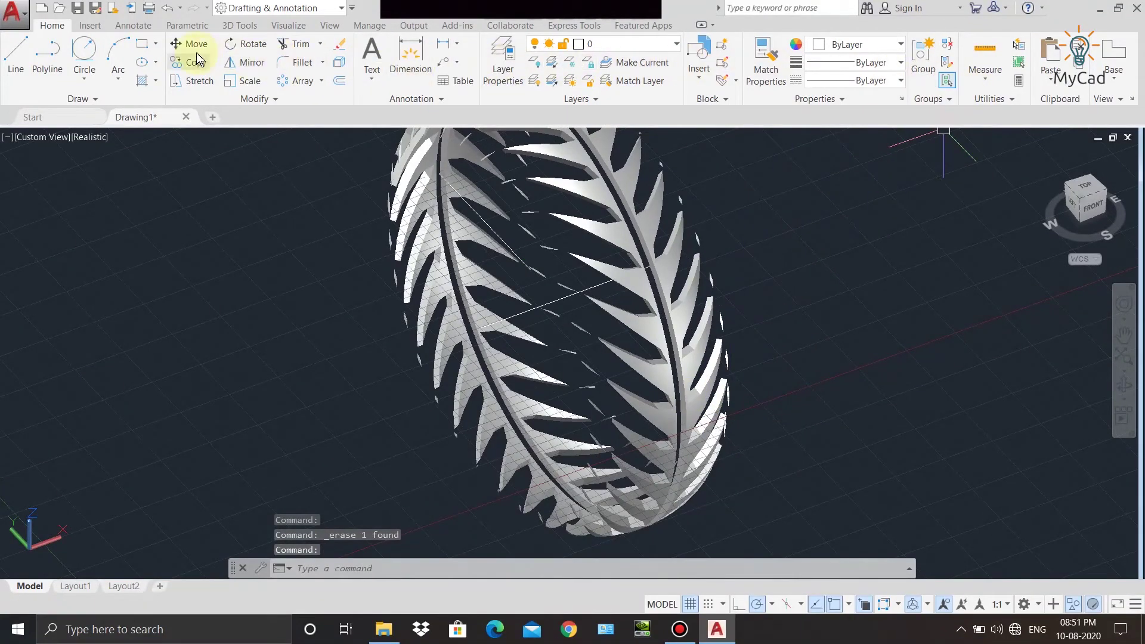
click(1073, 604)
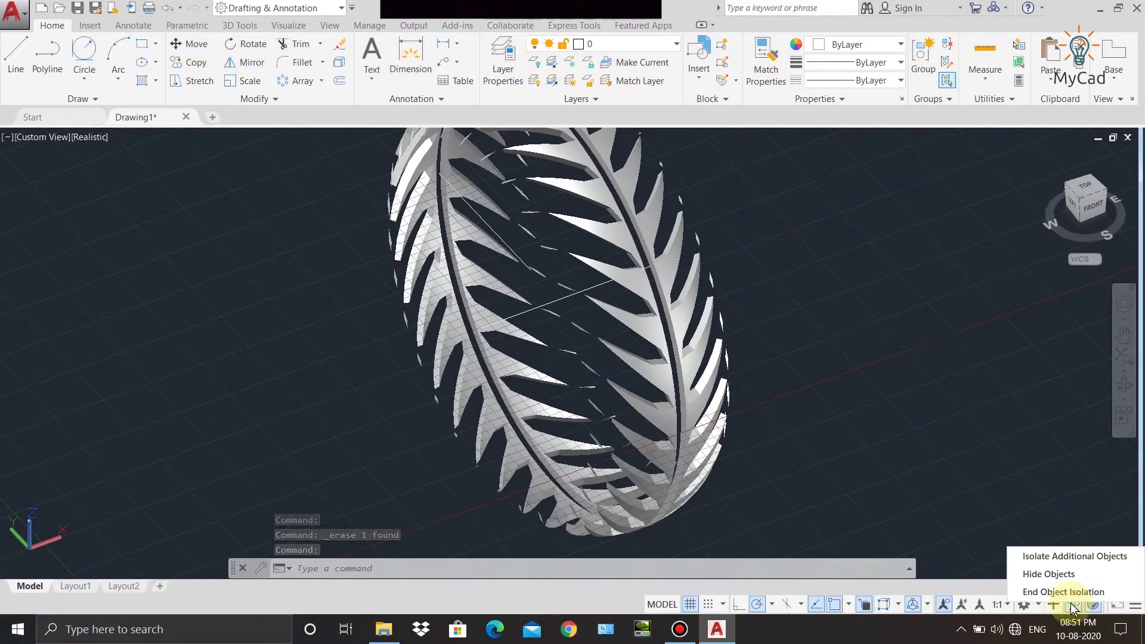
Union the grooved tread and the tire body into one solid.
mouse_move(874, 436)
shift+middle_down()
mouse_move(843, 409)
mouse_move(797, 409)
mouse_move(729, 421)
mouse_move(725, 461)
mouse_move(696, 401)
mouse_move(700, 378)
mouse_move(780, 401)
mouse_move(903, 412)
mouse_move(913, 424)
shift+middle_up()
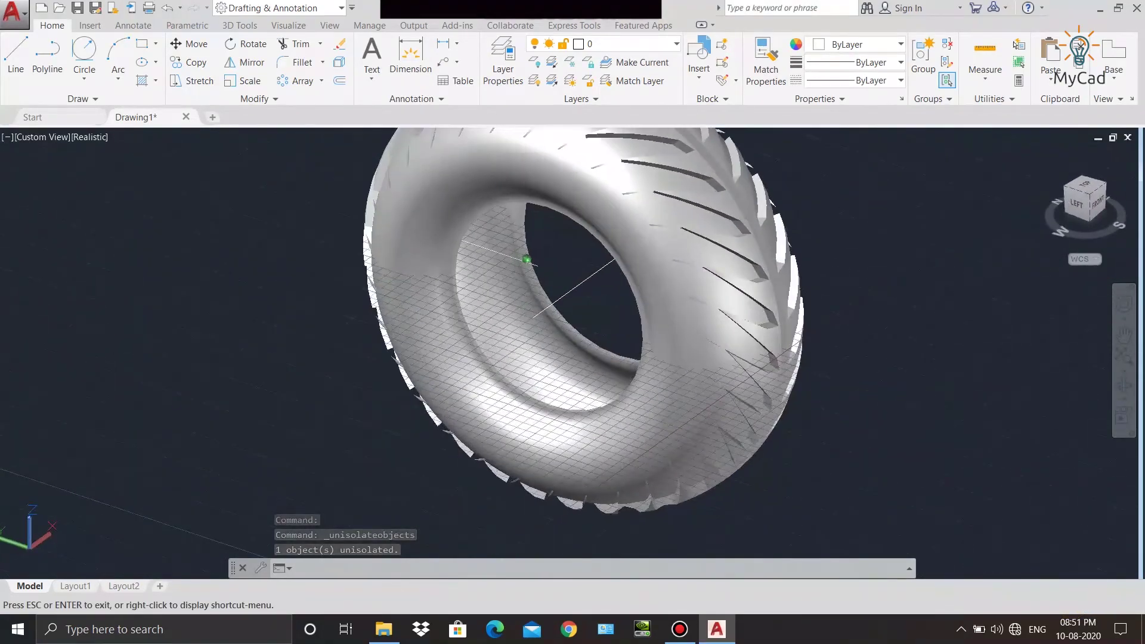
click(922, 459)
click(590, 304)
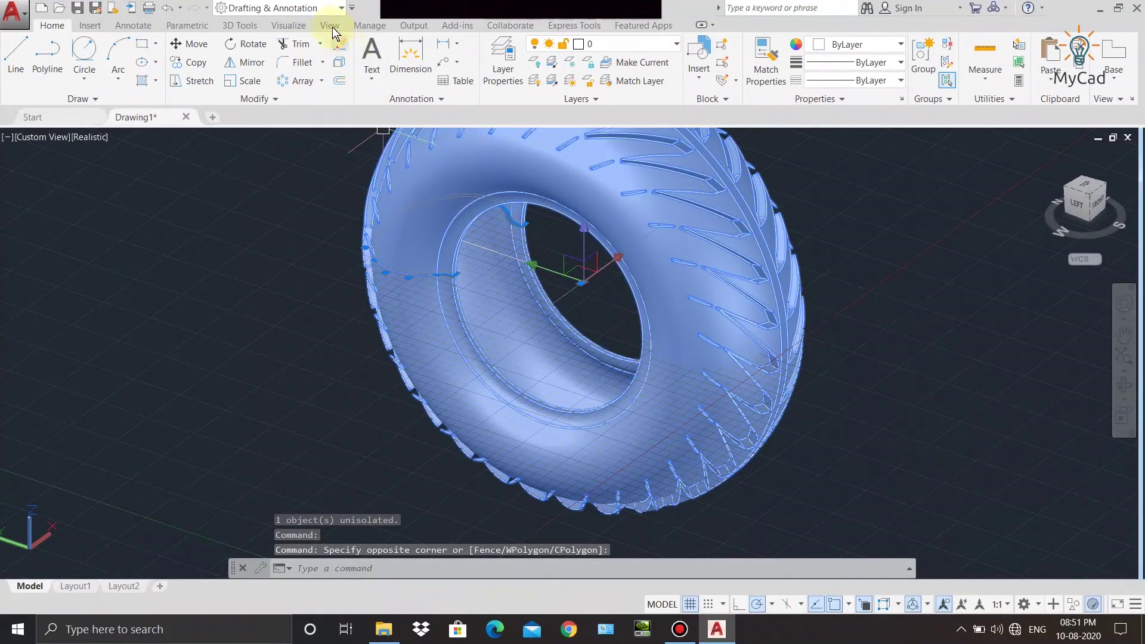
click(262, 29)
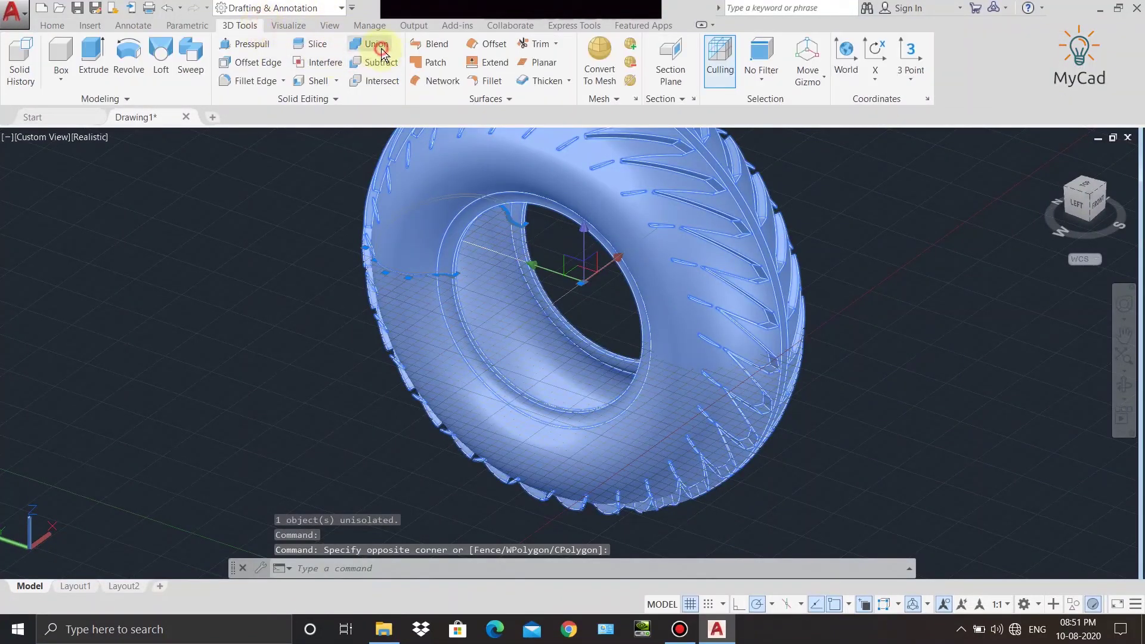
click(381, 54)
click(456, 194)
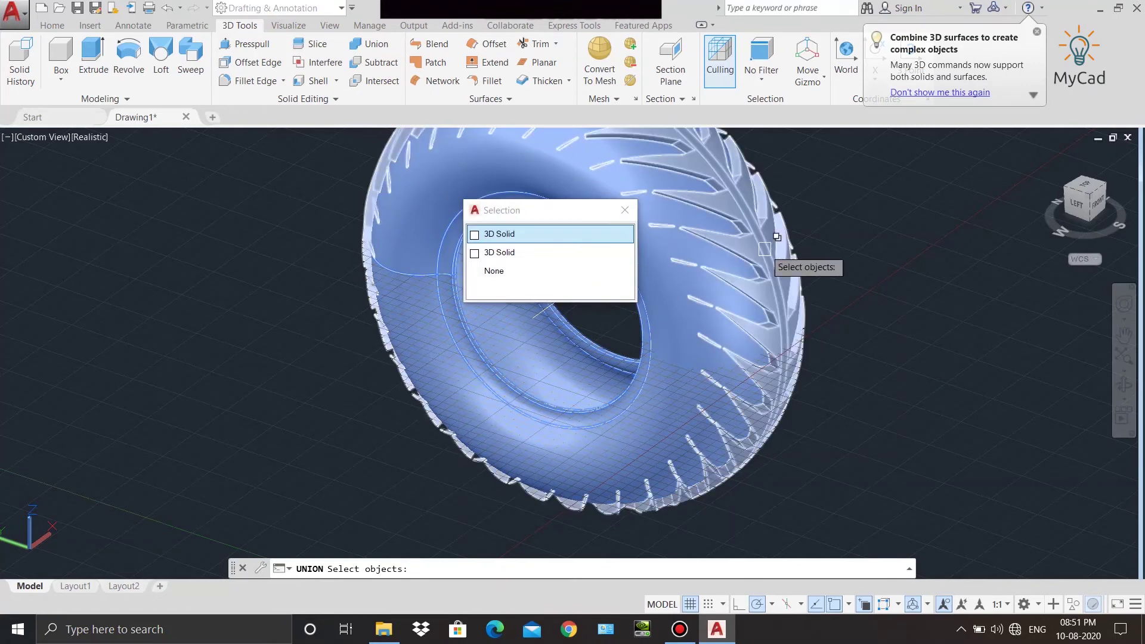
click(575, 233)
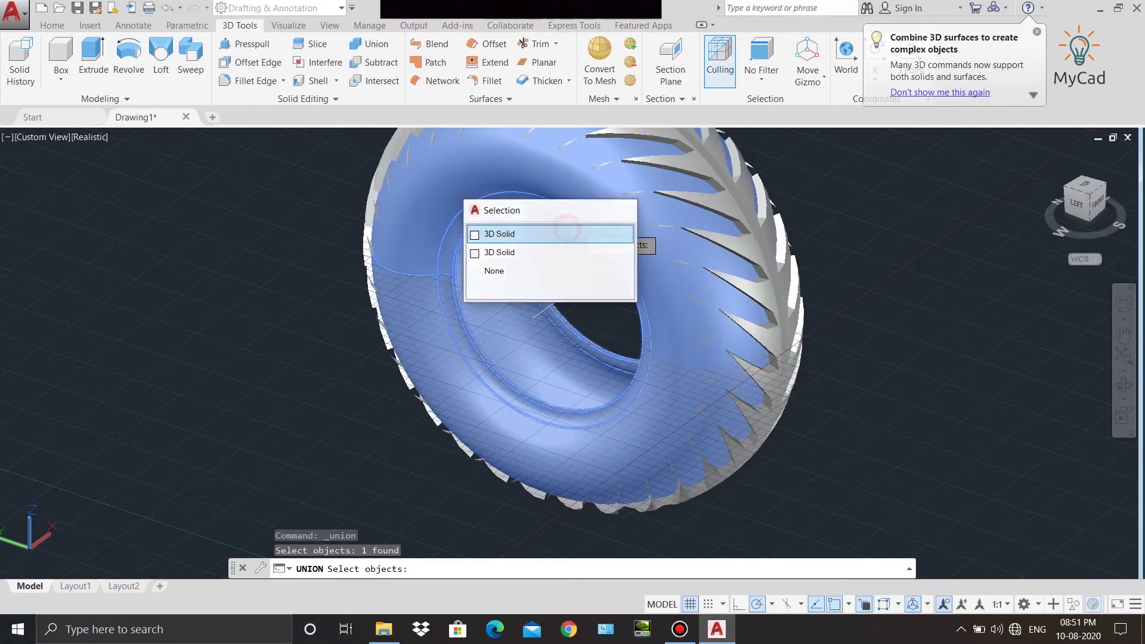
click(755, 258)
click(818, 308)
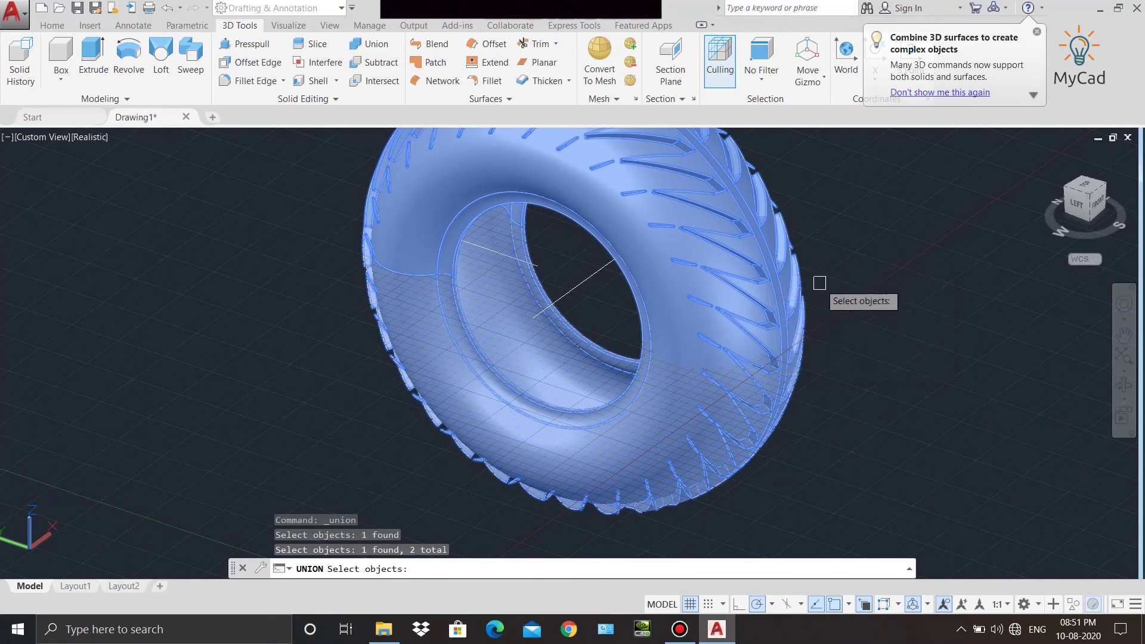
key(Return)
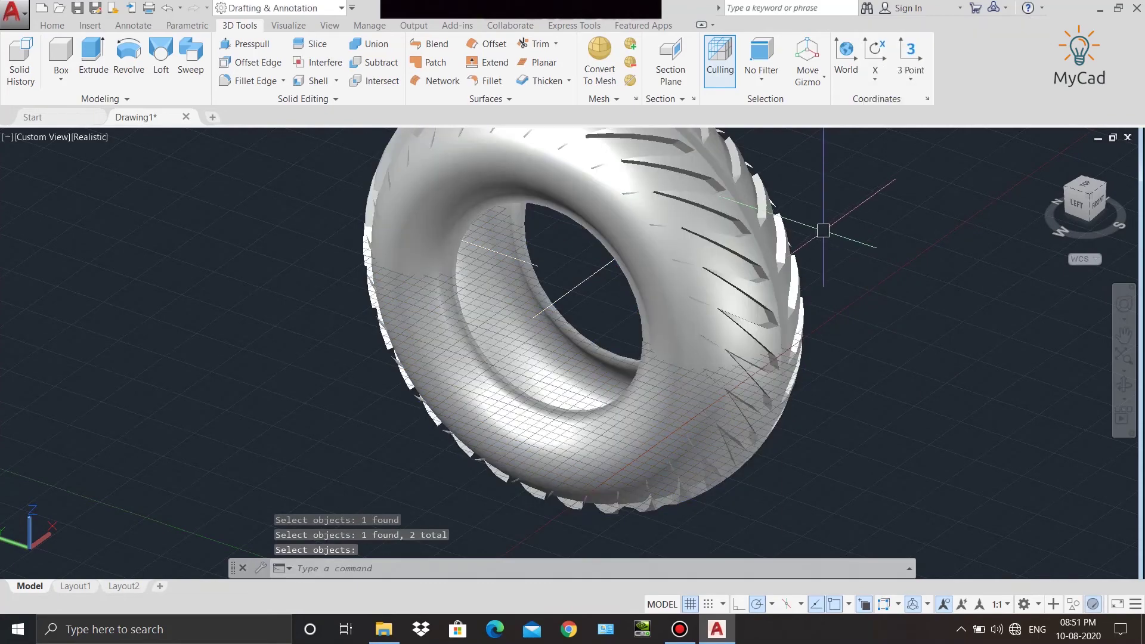
Orbit to a head-on view and pick the leftover construction line inside the tire.
mouse_move(844, 340)
shift+middle_down()
mouse_move(741, 328)
mouse_move(819, 327)
mouse_move(765, 352)
shift+middle_up()
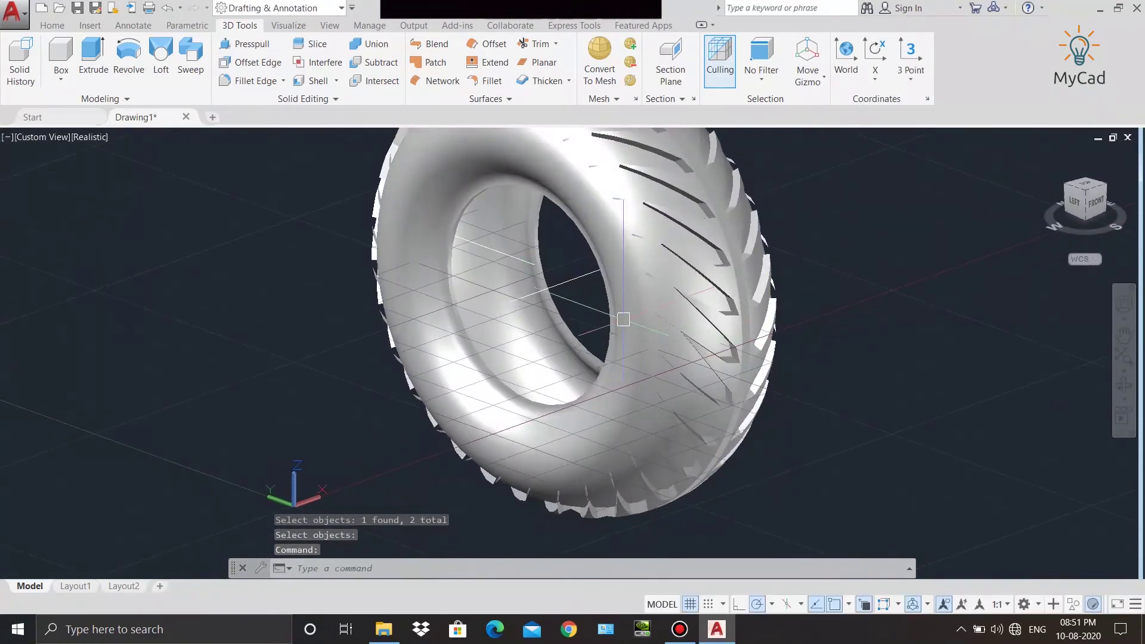
key(Escape)
click(490, 253)
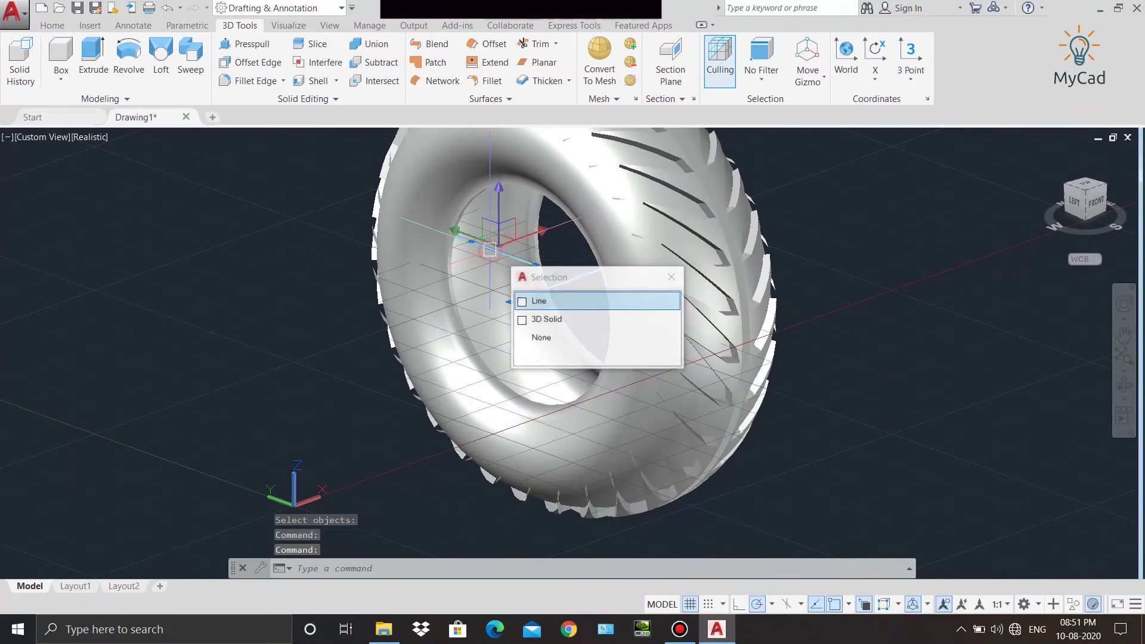
Erase the two leftover construction lines.
click(561, 302)
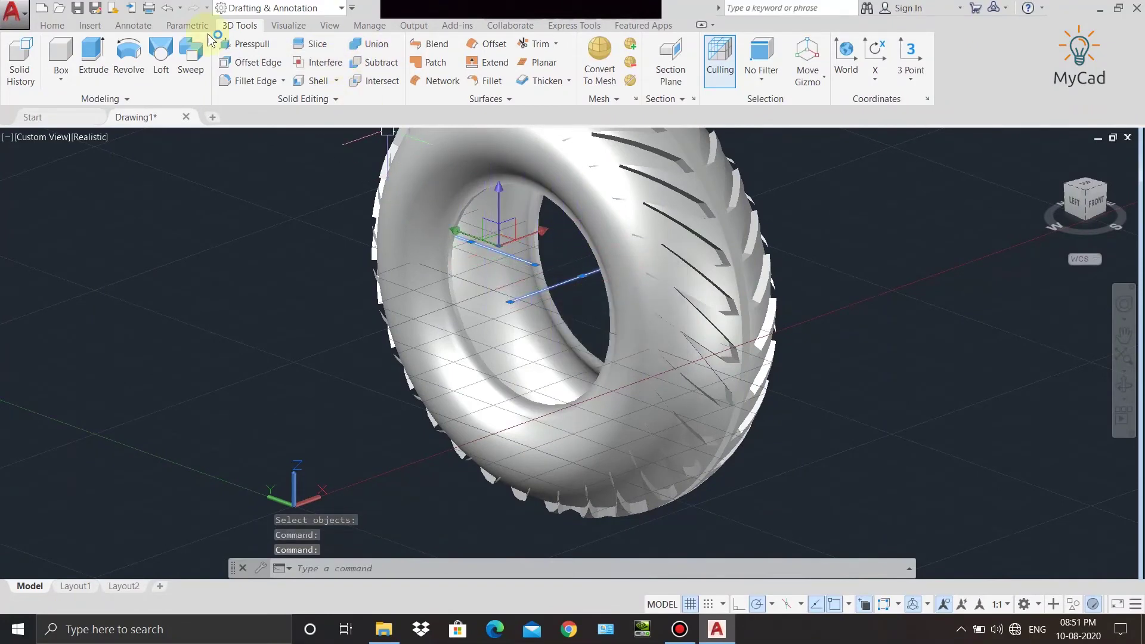
click(50, 25)
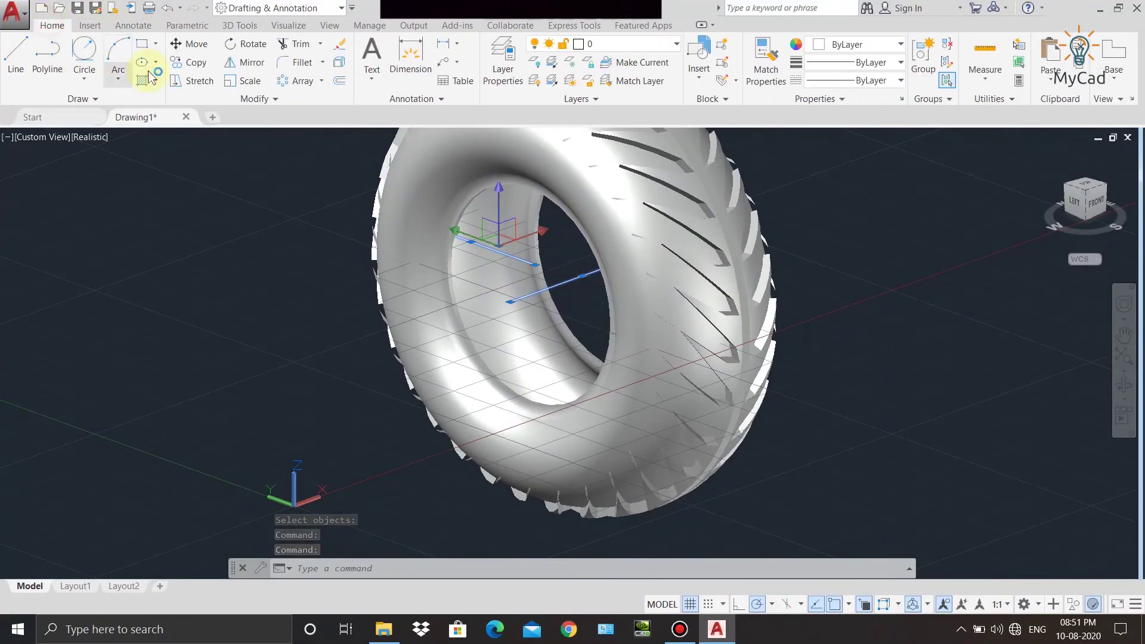
click(343, 43)
Leave the tire in place, re-centre it in the view and orbit to a front-facing angle.
click(634, 301)
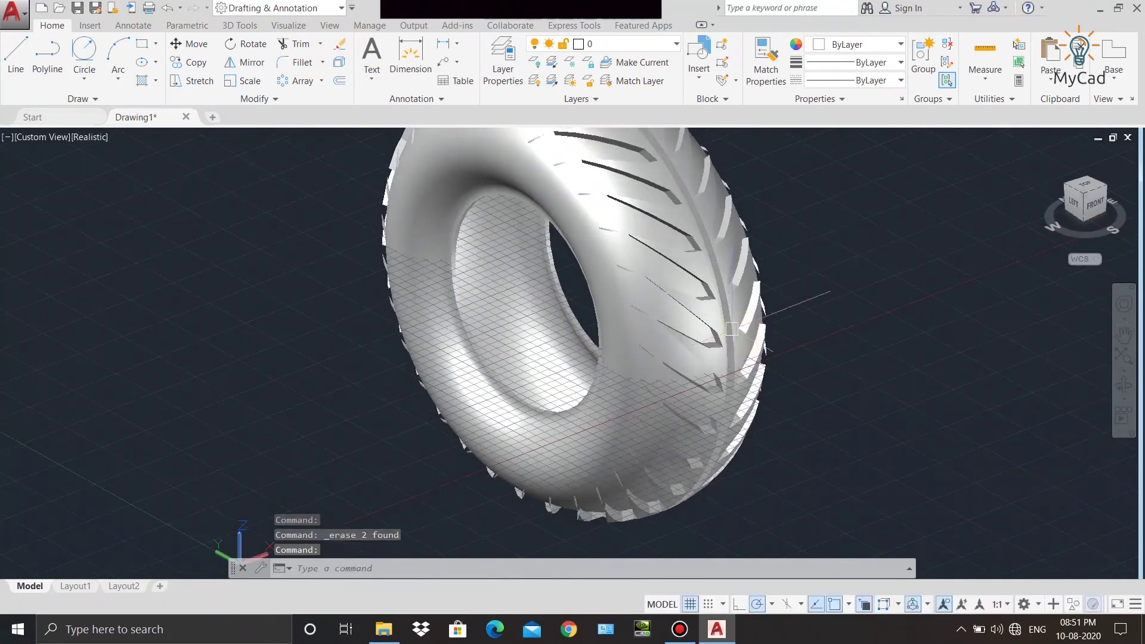
scroll(633, 294, down, 3)
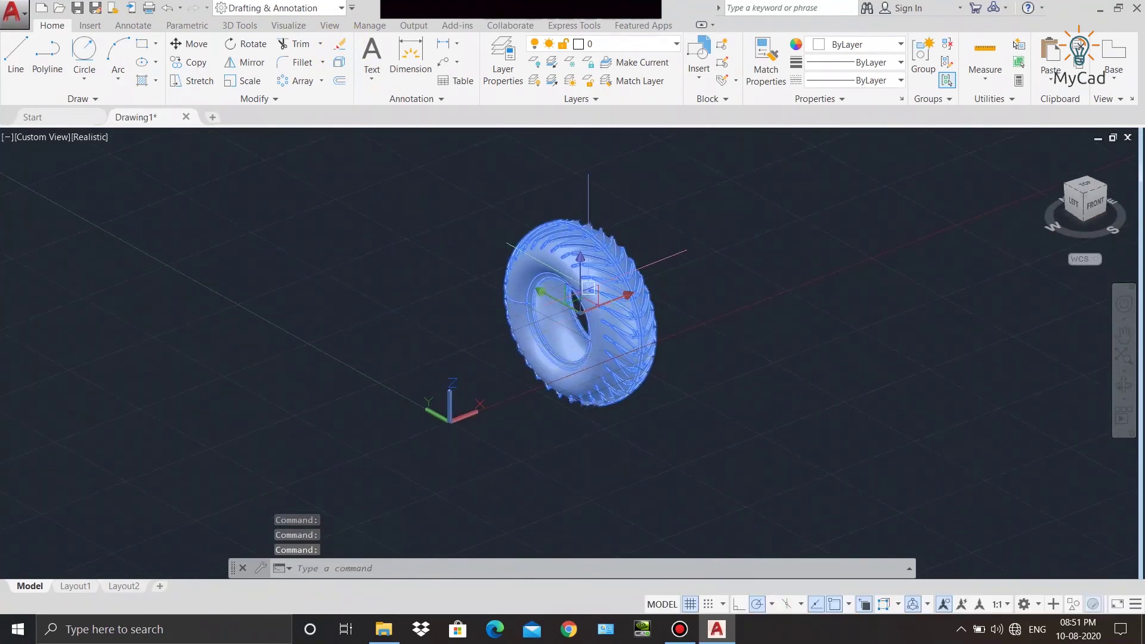
click(581, 263)
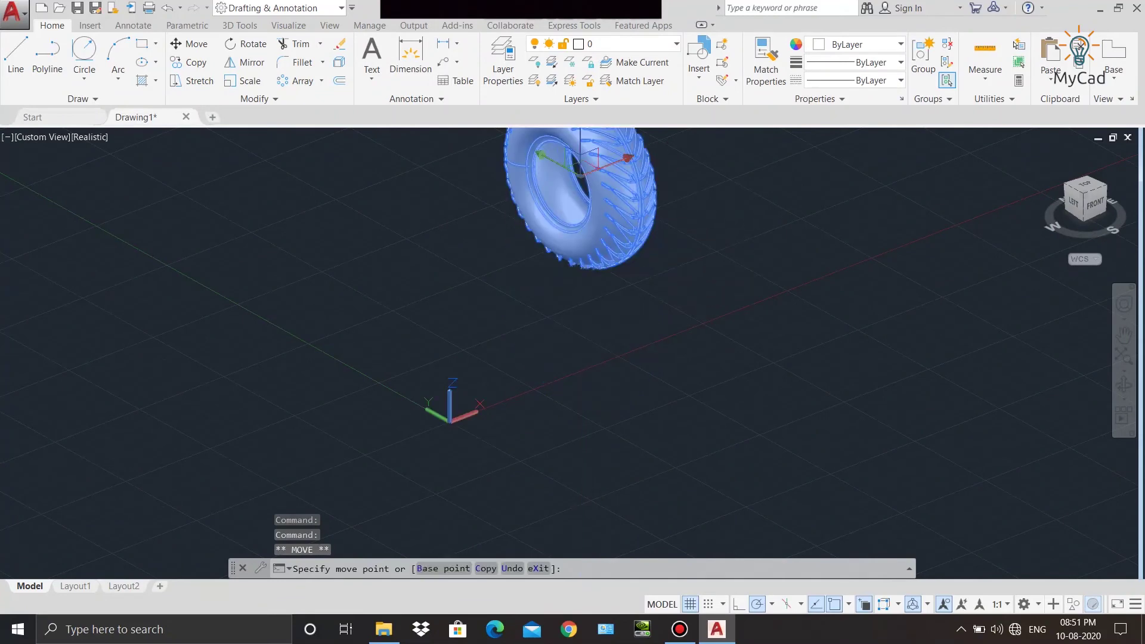
middle_drag(687, 284, 631, 358)
key(Escape)
key(Escape)
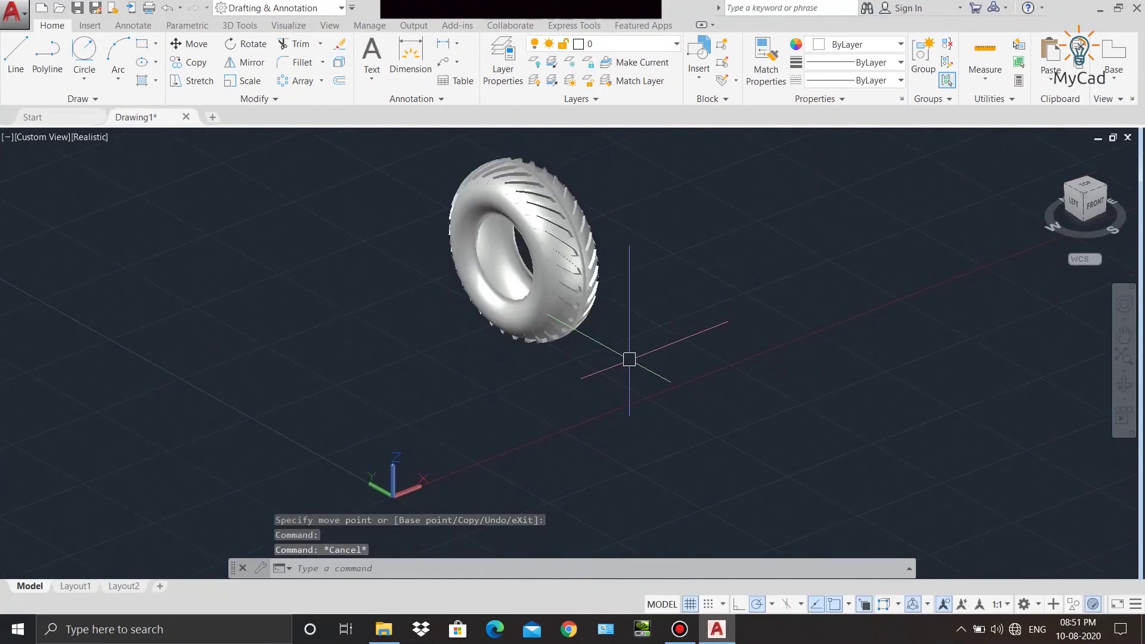
scroll(591, 240, up, 2)
mouse_move(591, 239)
middle_down()
mouse_move(596, 297)
mouse_move(711, 343)
middle_up()
scroll(596, 298, up, 2)
mouse_move(759, 409)
shift+middle_down()
mouse_move(728, 388)
mouse_move(628, 370)
mouse_move(572, 365)
mouse_move(542, 378)
mouse_move(568, 402)
mouse_move(643, 416)
mouse_move(749, 414)
mouse_move(798, 399)
mouse_move(754, 409)
shift+middle_up()
text(MAT)
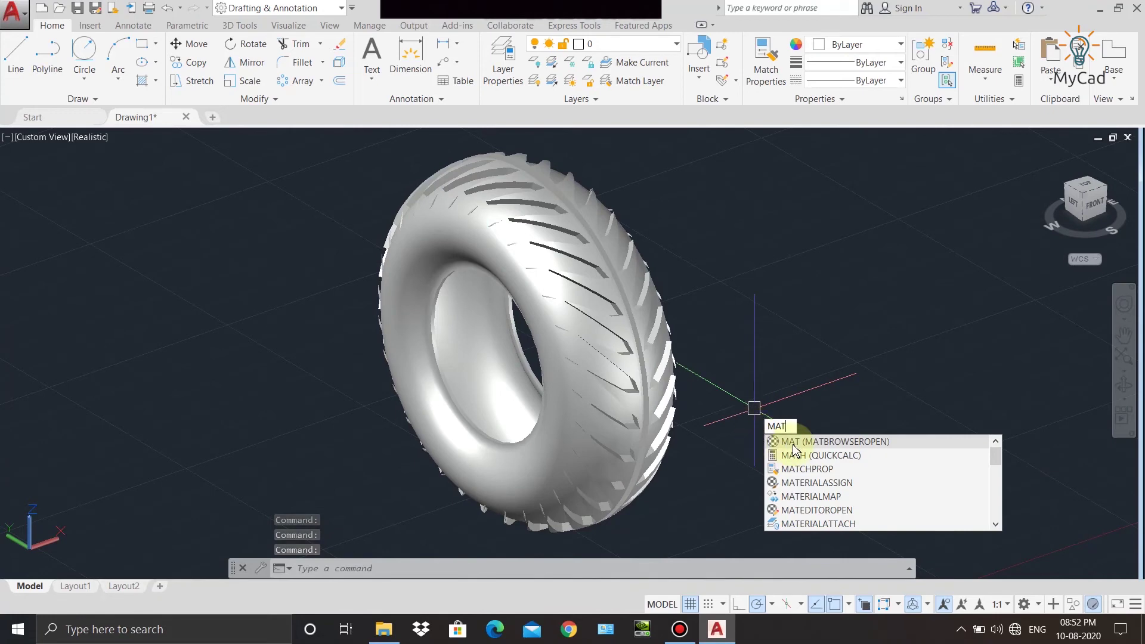
Apply the Autodesk Library's Rubber - Black material to the tire and close the Materials Browser.
click(800, 441)
text(rubber)
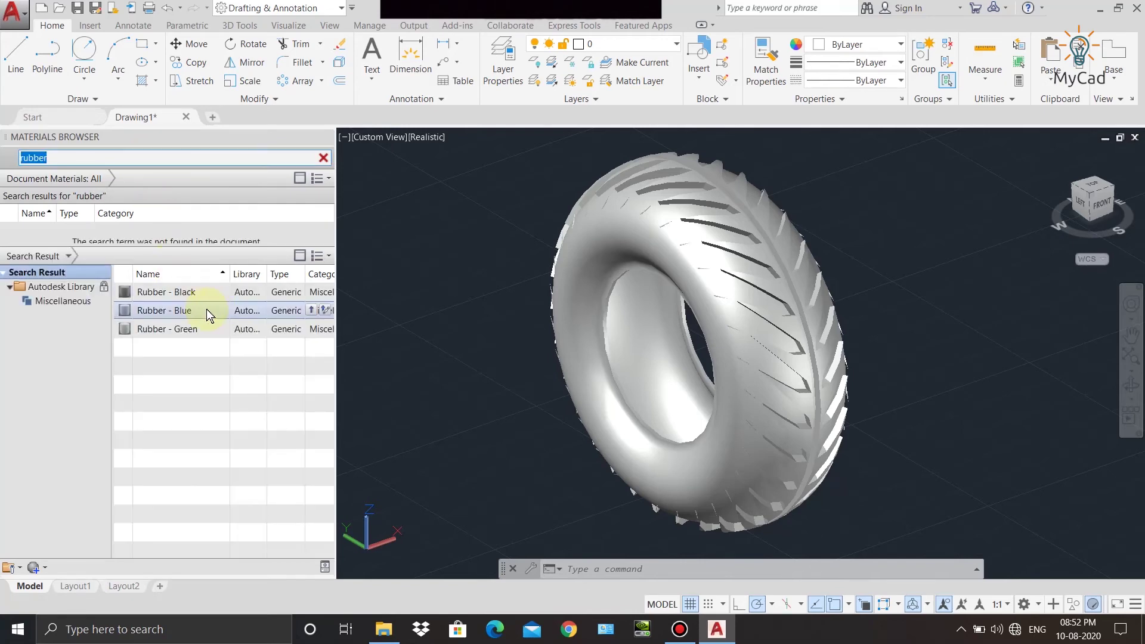
drag(230, 272, 254, 273)
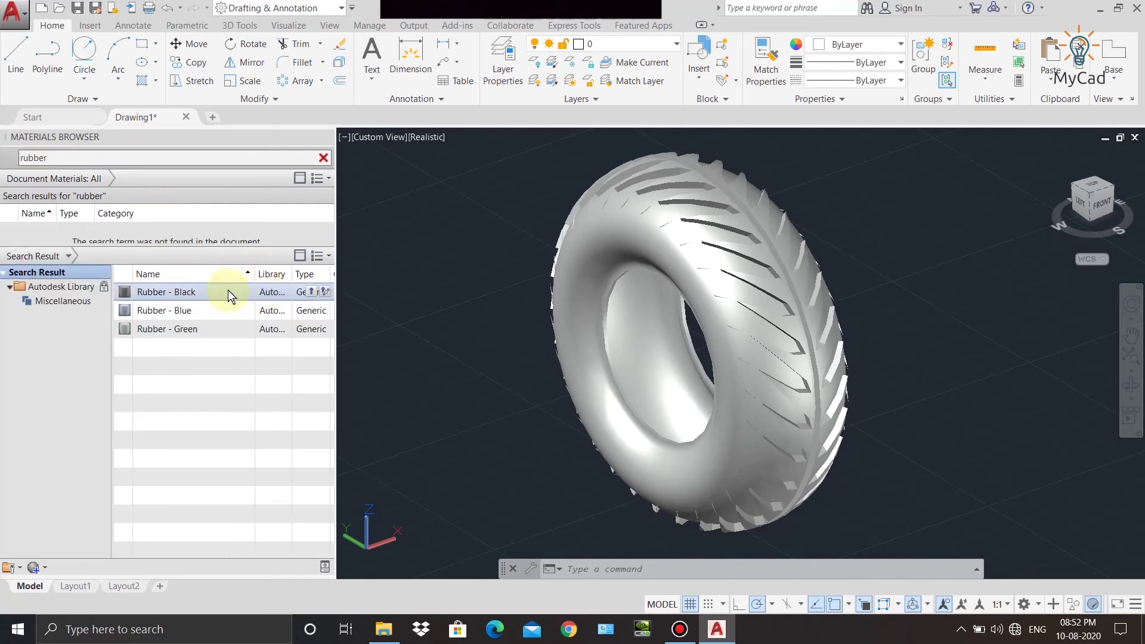
drag(179, 310, 634, 239)
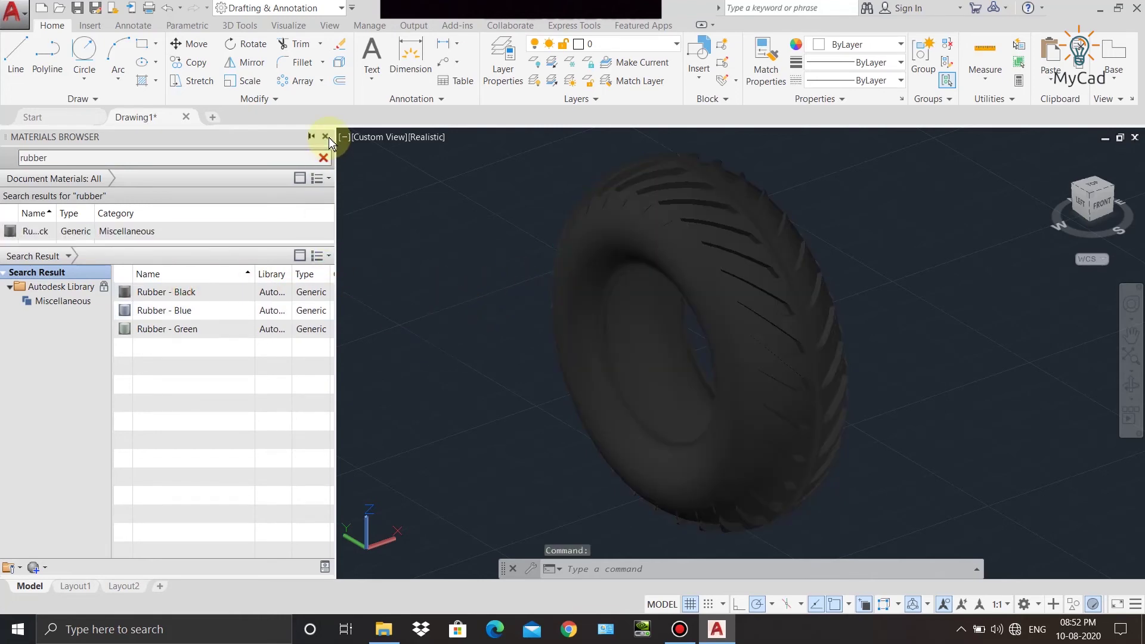
click(328, 137)
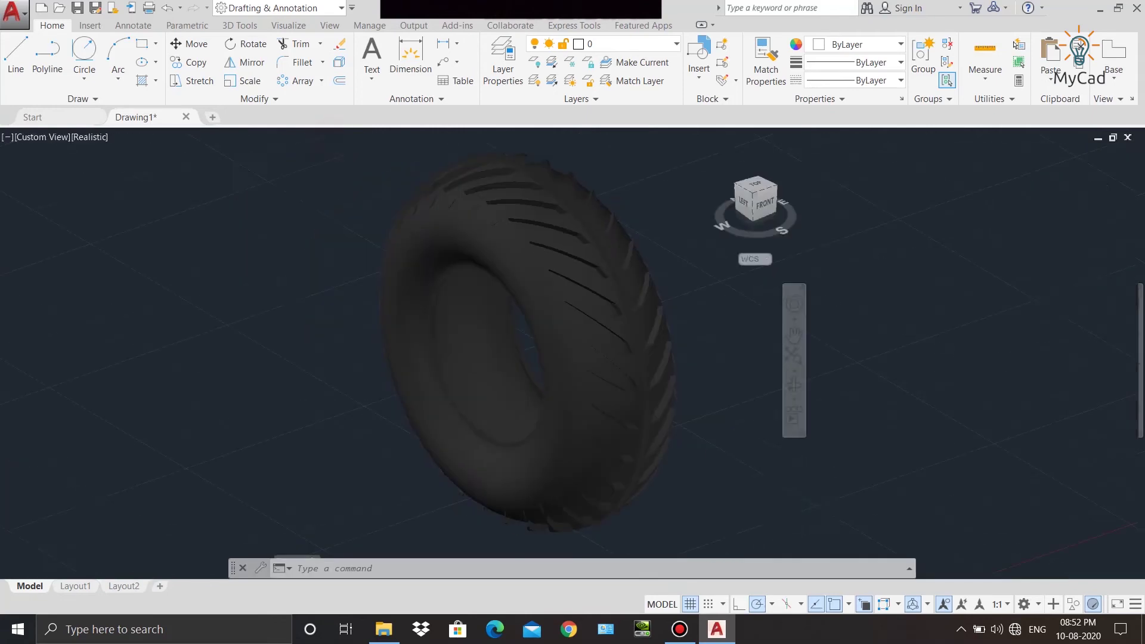
Switch the tire to Shaded with edges and orbit and pan to an oblique view.
click(100, 144)
click(139, 240)
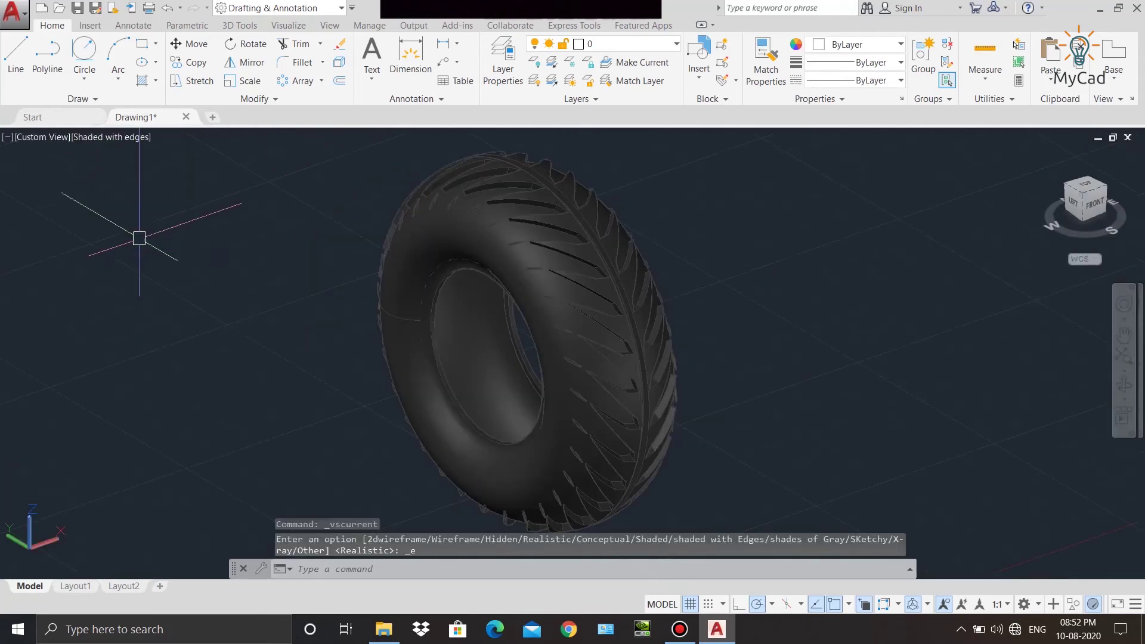
mouse_move(409, 299)
shift+middle_down()
mouse_move(764, 395)
mouse_move(617, 359)
mouse_move(767, 383)
mouse_move(806, 405)
mouse_move(811, 476)
mouse_move(710, 396)
mouse_move(529, 368)
shift+middle_up()
mouse_move(636, 429)
shift+middle_down()
mouse_move(522, 350)
mouse_move(650, 388)
mouse_move(823, 385)
shift+middle_up()
middle_drag(776, 331, 610, 324)
scroll(613, 323, up, 3)
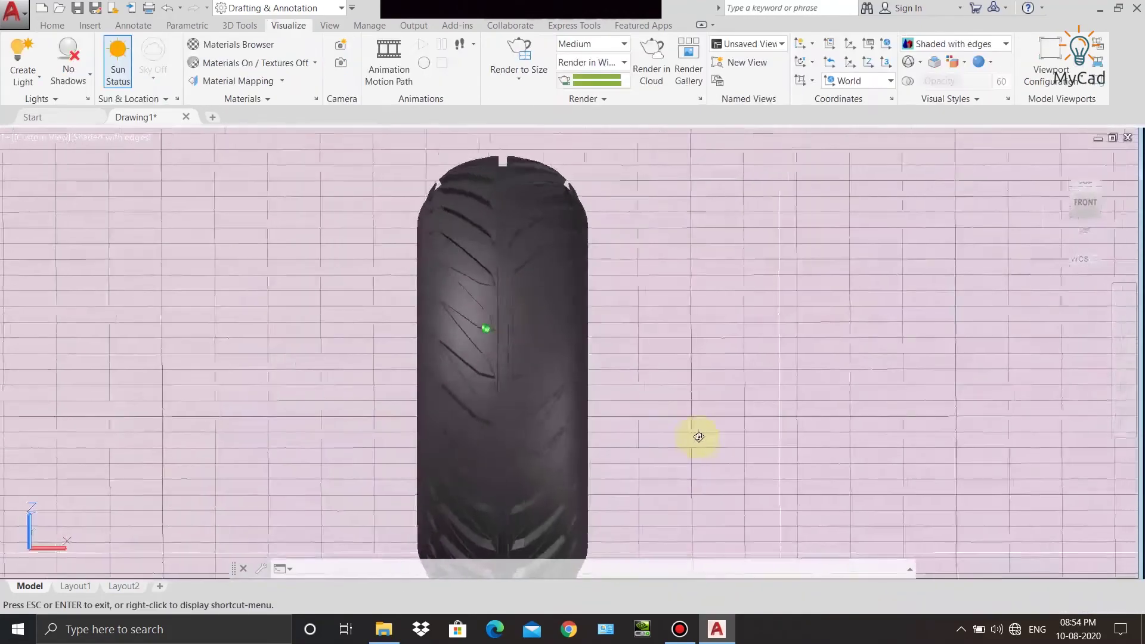
mouse_move(699, 437)
shift+middle_down()
mouse_move(691, 415)
mouse_move(696, 435)
mouse_move(723, 448)
mouse_move(851, 453)
mouse_move(996, 416)
mouse_move(879, 430)
mouse_move(633, 421)
shift+middle_up()
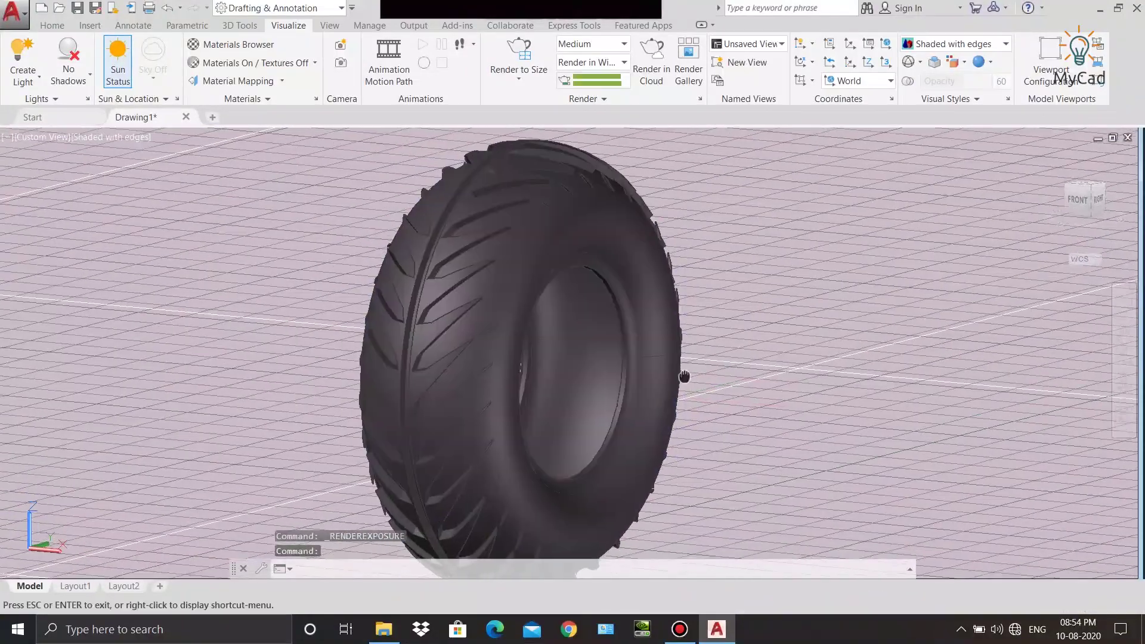
Set Render Presets to High and run a trial Render to Size, then stop it.
scroll(683, 378, up, 2)
scroll(717, 369, up, 2)
mouse_move(717, 369)
middle_down()
mouse_move(743, 376)
mouse_move(760, 355)
mouse_move(851, 364)
middle_up()
scroll(715, 346, up, 2)
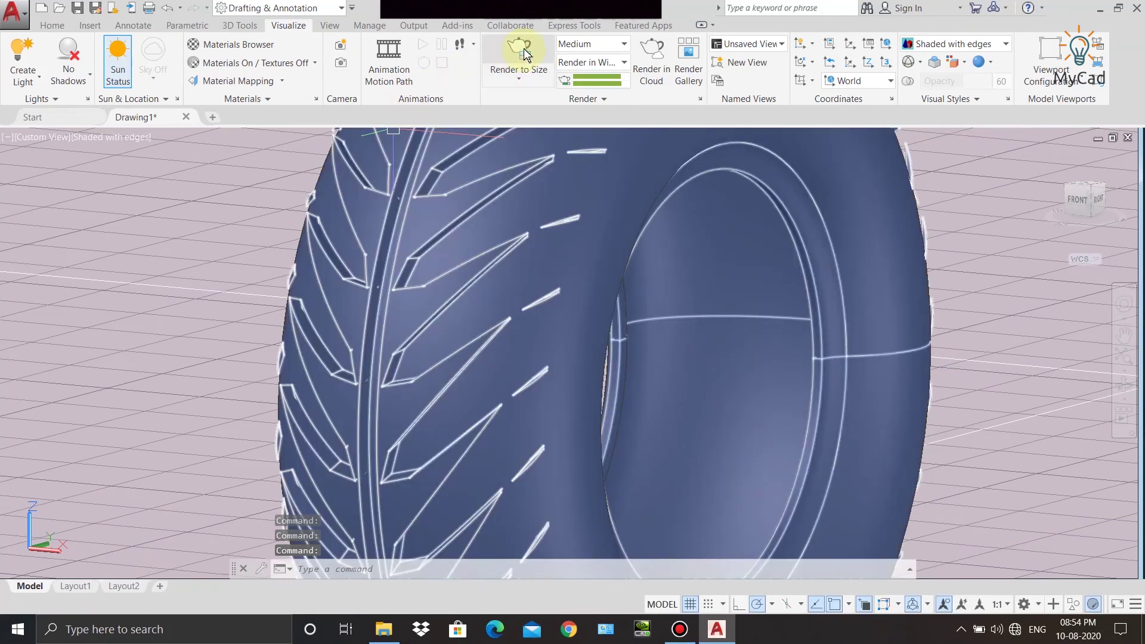
click(588, 44)
click(589, 89)
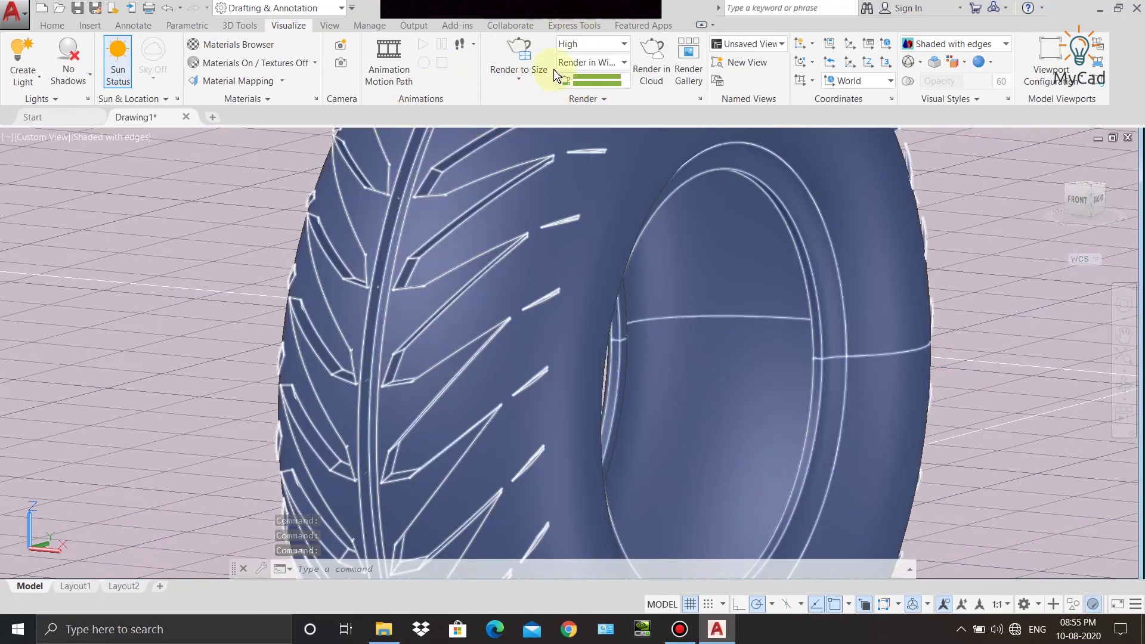
click(538, 52)
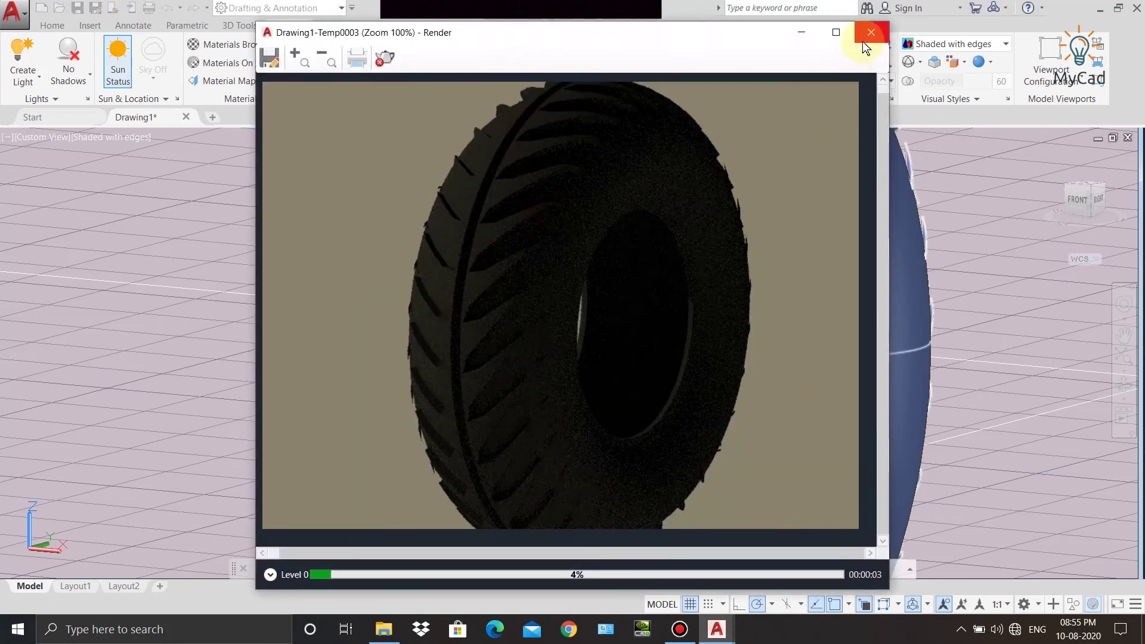
click(866, 33)
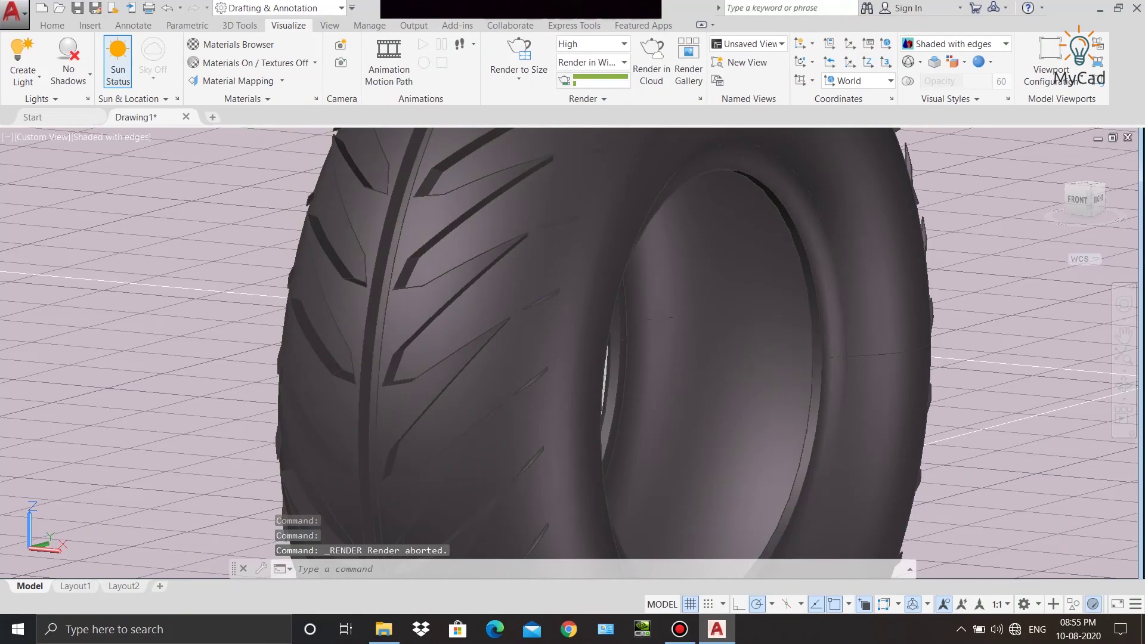
Orbit to a slightly tilted front view of the tire and exit orbit.
mouse_move(378, 332)
shift+middle_down()
mouse_move(435, 350)
mouse_move(442, 370)
shift+middle_up()
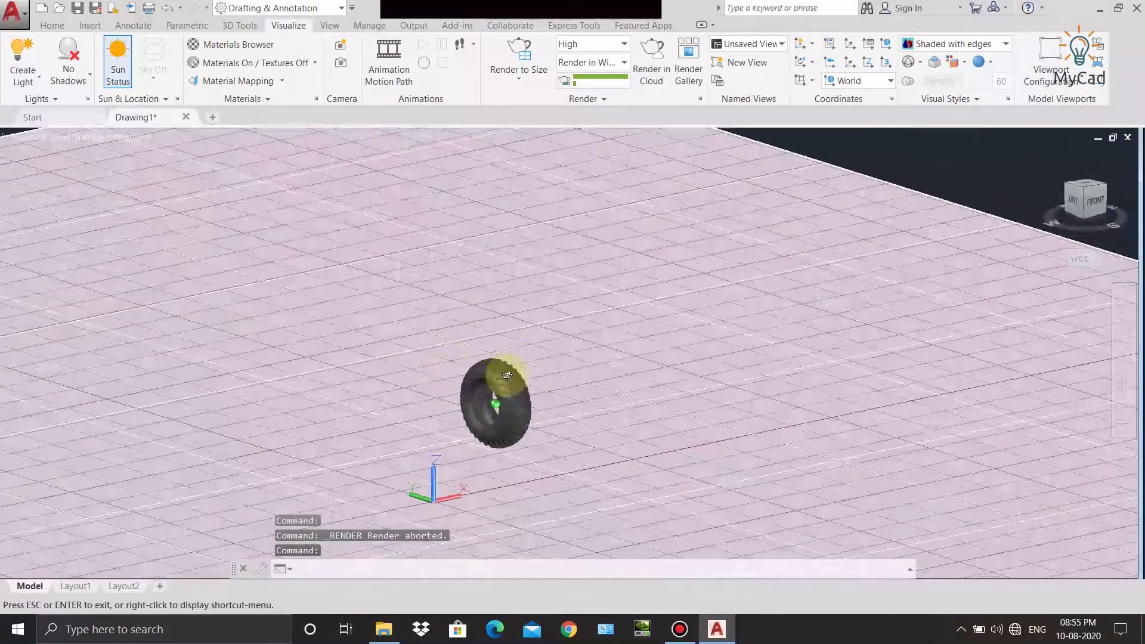
scroll(536, 370, up, 5)
mouse_move(552, 325)
shift+middle_down()
mouse_move(593, 339)
mouse_move(597, 292)
shift+middle_up()
scroll(614, 263, up, 2)
scroll(614, 258, up, 2)
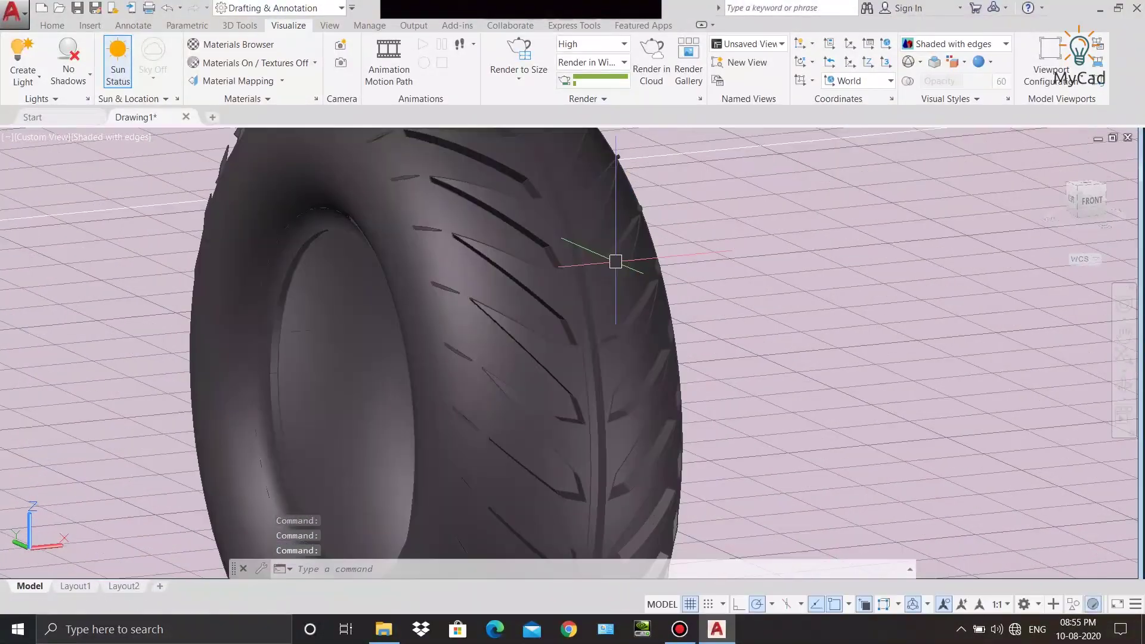
scroll(610, 268, down, 3)
key(Escape)
Render the black tire to size at High quality, zooming in and out to inspect it.
click(537, 40)
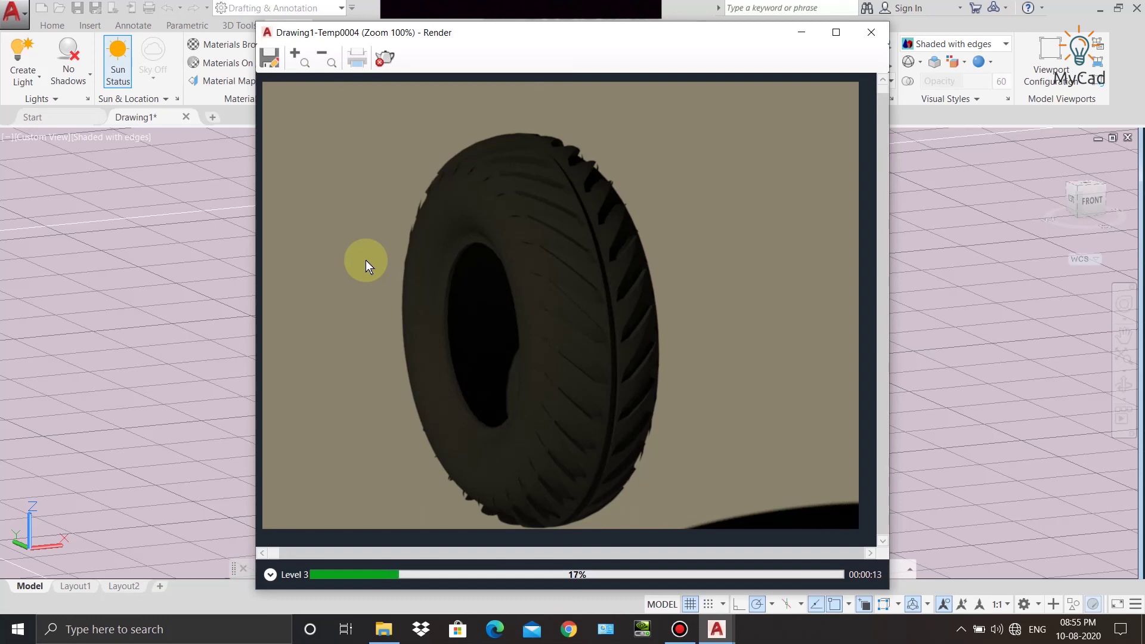
scroll(578, 267, up, 3)
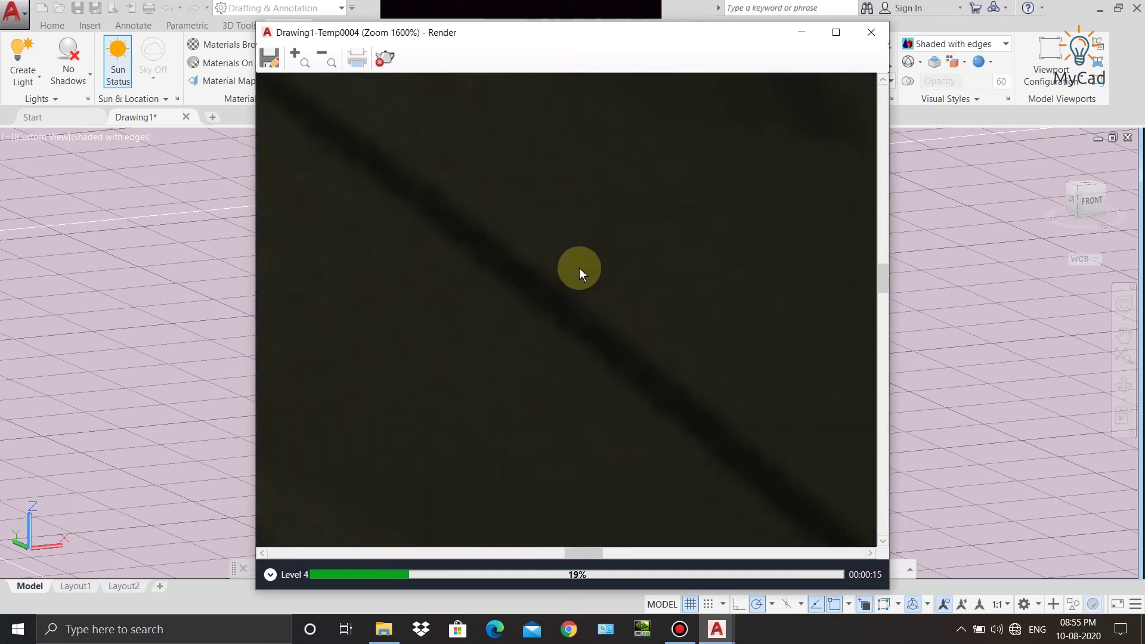
scroll(578, 267, down, 2)
scroll(578, 267, down, 1)
scroll(625, 260, up, 1)
scroll(625, 260, down, 1)
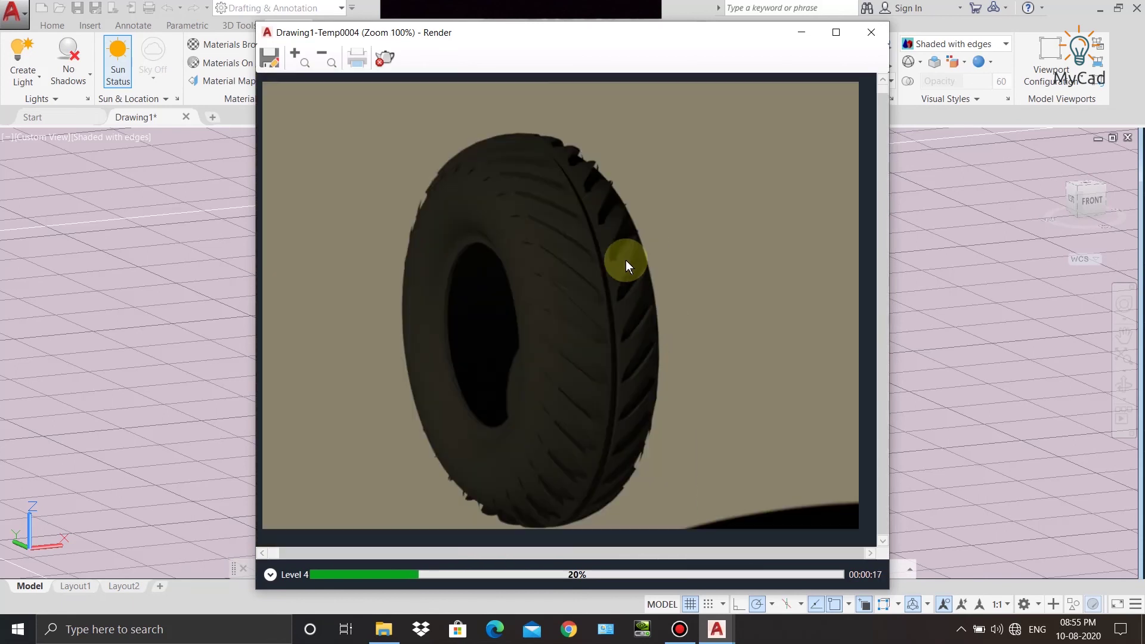
scroll(615, 277, up, 1)
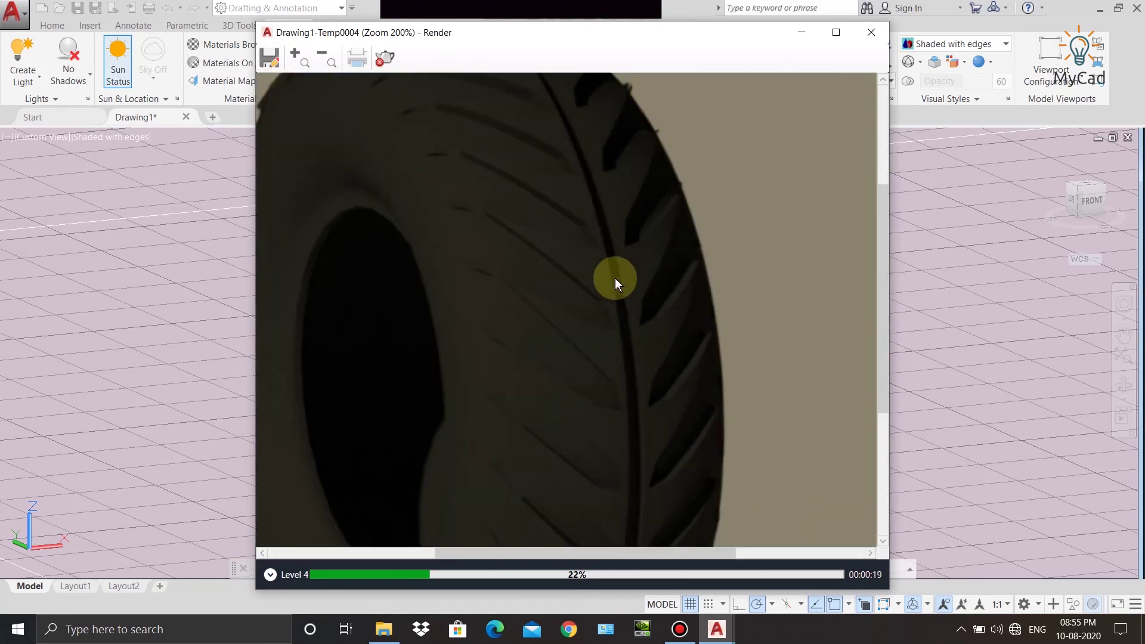
scroll(614, 278, down, 1)
scroll(633, 312, down, 1)
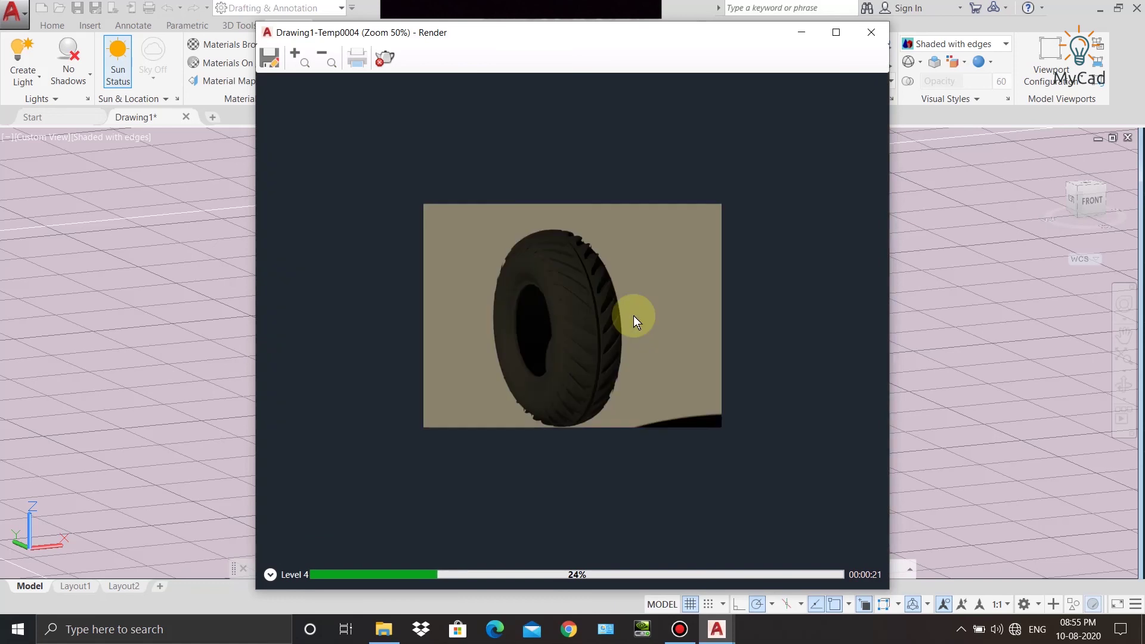
scroll(634, 316, up, 1)
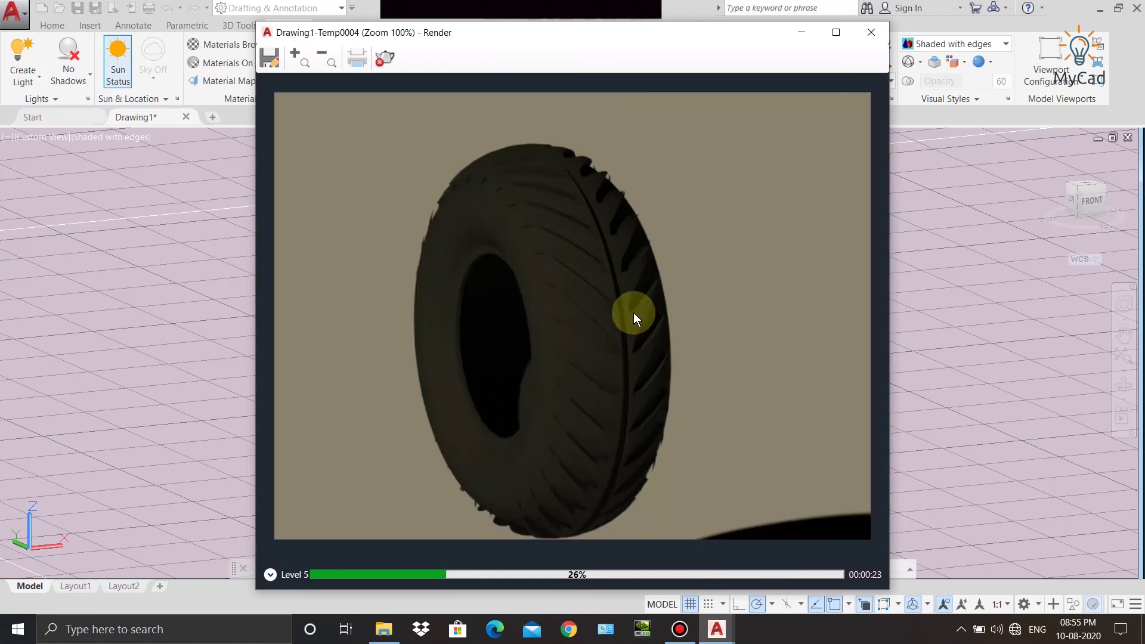